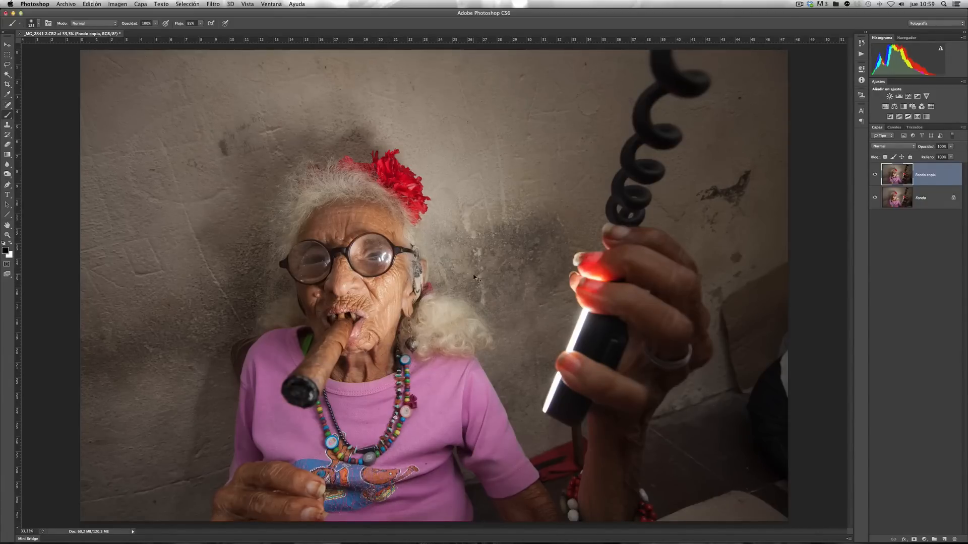
- Set the Quick Mask options so that the color indicates the selected areas
{"action": "key", "text": "super+plus"}
{"action": "key", "text": "super+plus"}
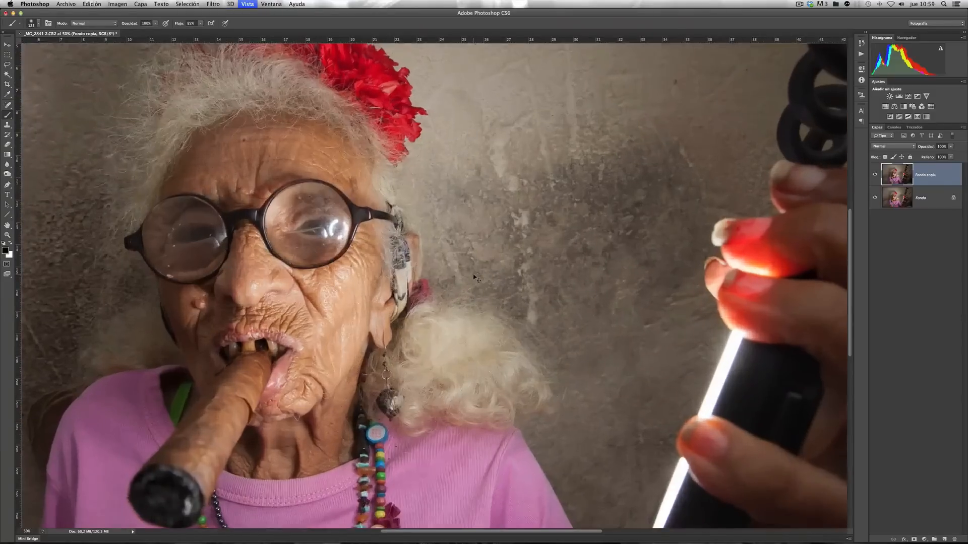
{"action": "key", "text": "super+plus"}
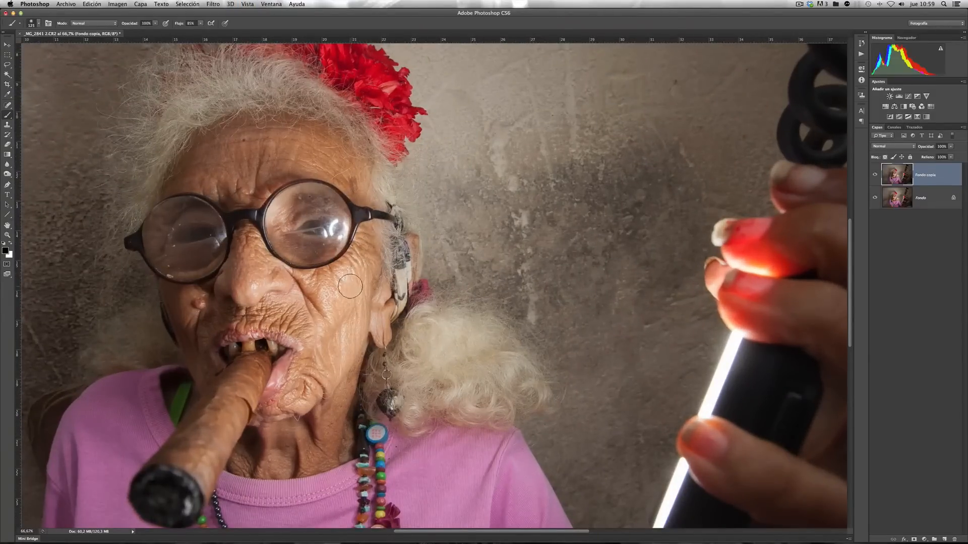
{"action": "mouse_move", "coordinate": [347, 285]}
{"action": "left_mouse_down"}
{"action": "mouse_move", "coordinate": [413, 200]}
{"action": "mouse_move", "coordinate": [399, 203]}
{"action": "left_mouse_up"}
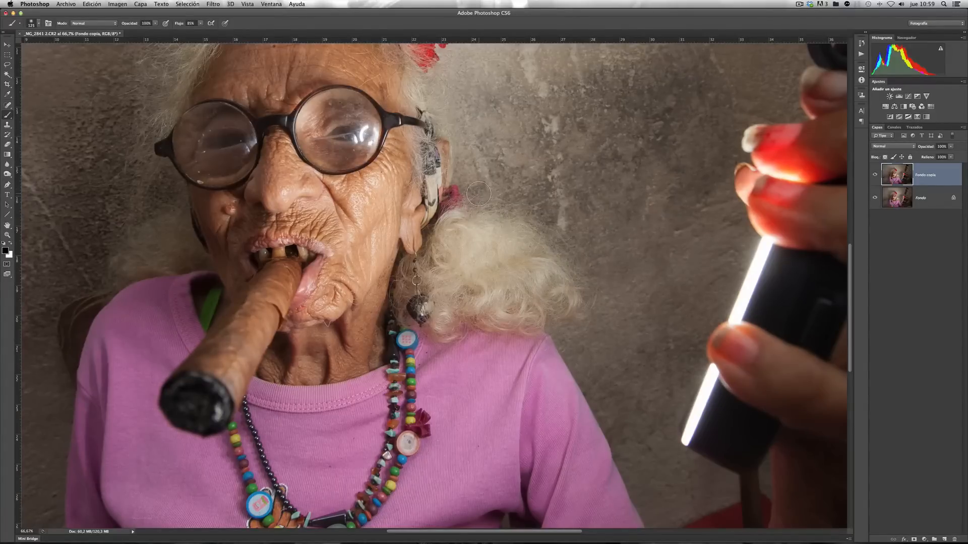
{"action": "key", "text": "super+minus"}
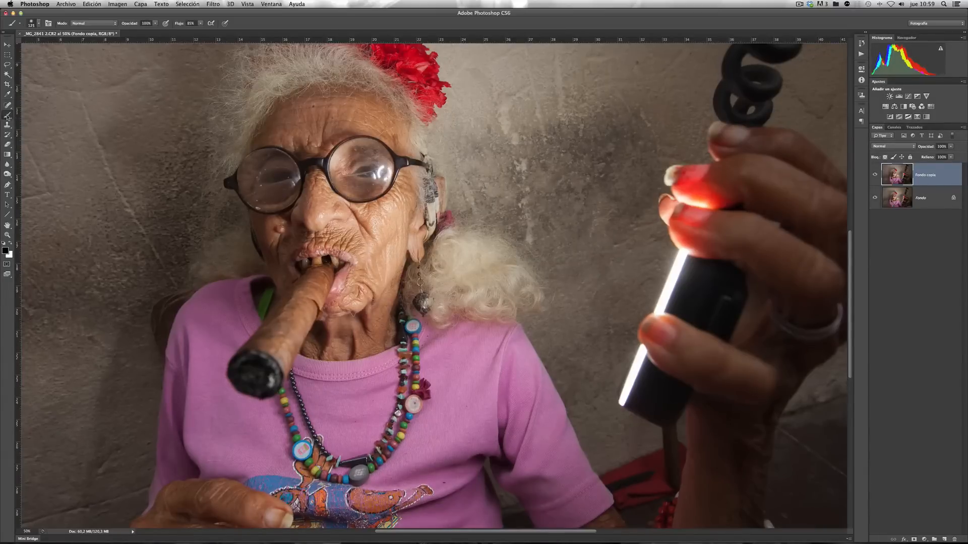
{"action": "left_click", "coordinate": [7, 264]}
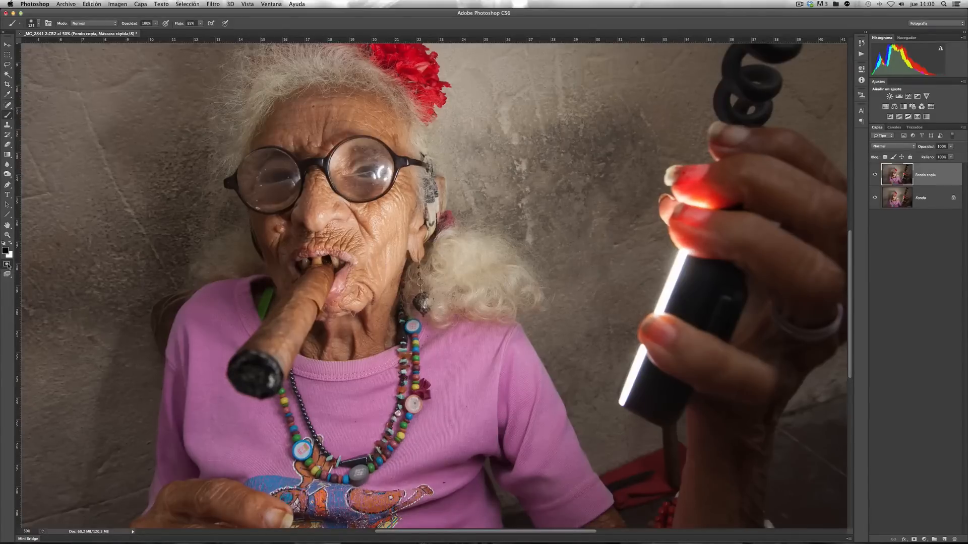
{"action": "double_click", "coordinate": [8, 265]}
{"action": "left_click_drag", "start_coordinate": [469, 80], "coordinate": [532, 106]}
{"action": "left_click", "coordinate": [470, 122]}
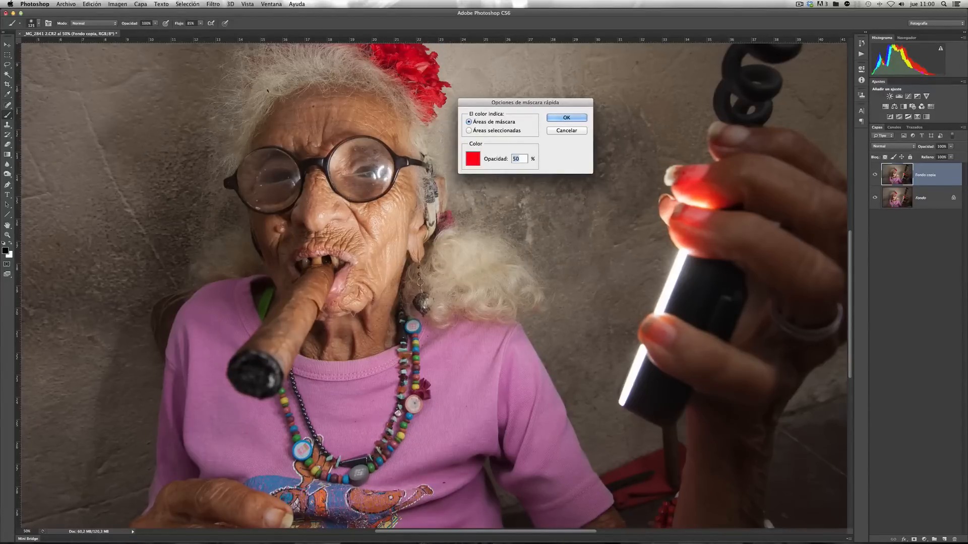
{"action": "left_click", "coordinate": [194, 5]}
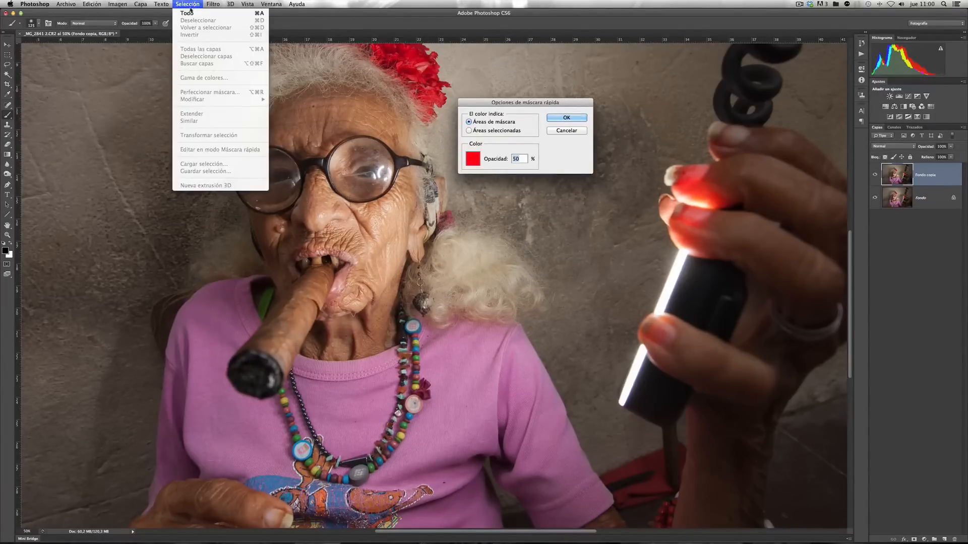
{"action": "left_click", "coordinate": [194, 6]}
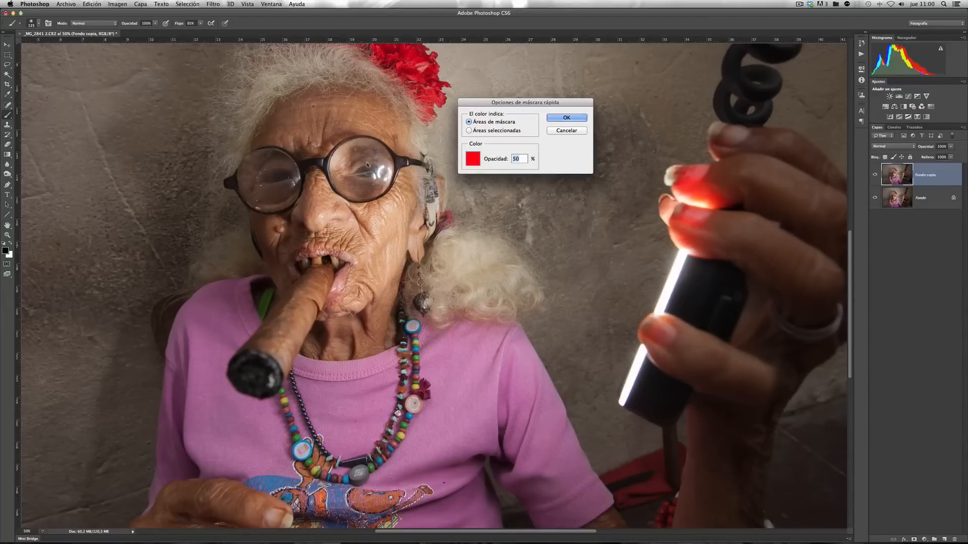
{"action": "left_click", "coordinate": [502, 131]}
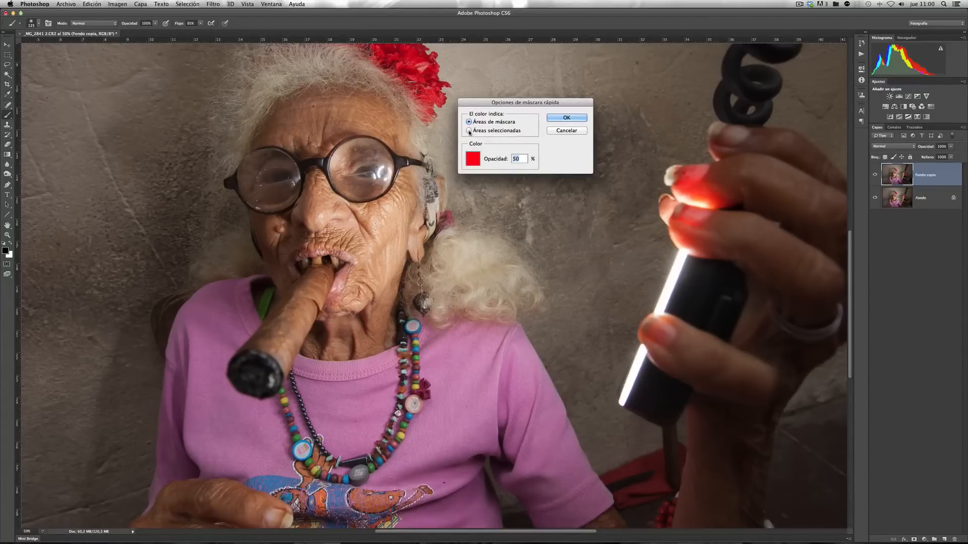
{"action": "left_click", "coordinate": [565, 119]}
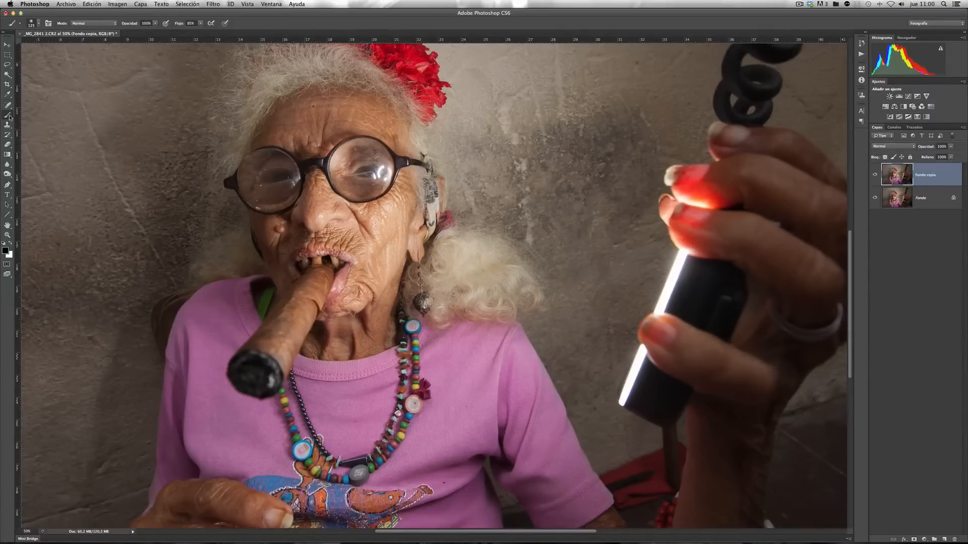
- Merge the copied layer down into the background, and duplicate the background again as a new layer
{"action": "left_click", "coordinate": [7, 265]}
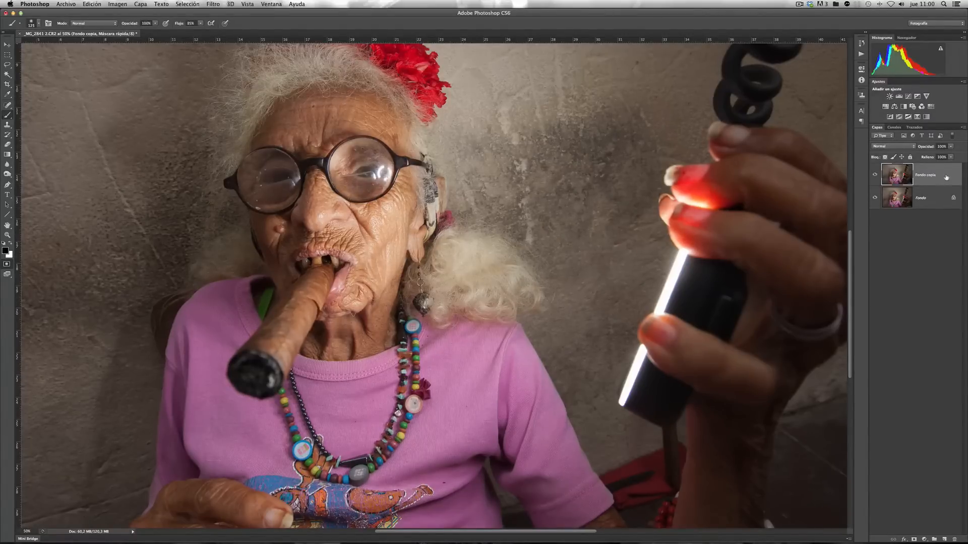
{"action": "key", "text": "super+e"}
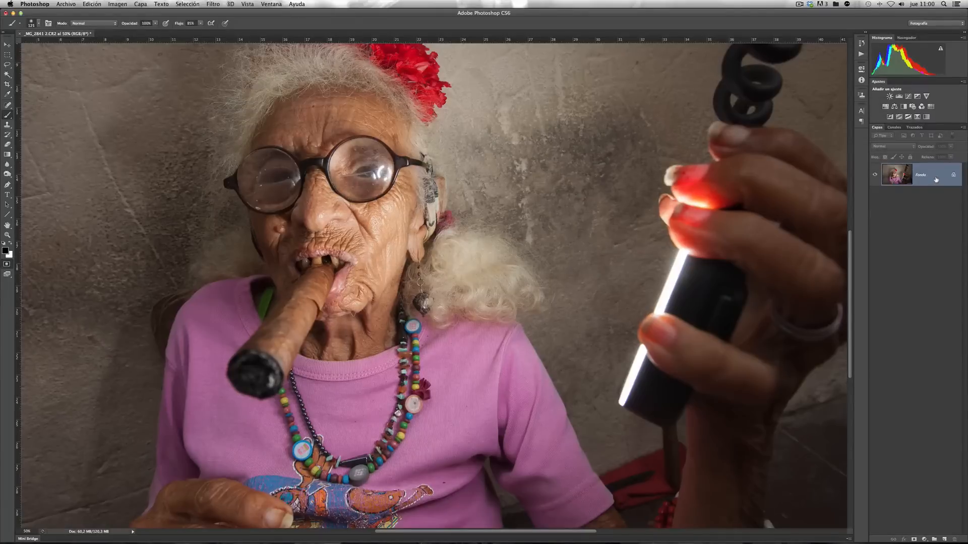
{"action": "right_click", "coordinate": [935, 179]}
{"action": "left_click", "coordinate": [907, 192]}
{"action": "left_click", "coordinate": [567, 244]}
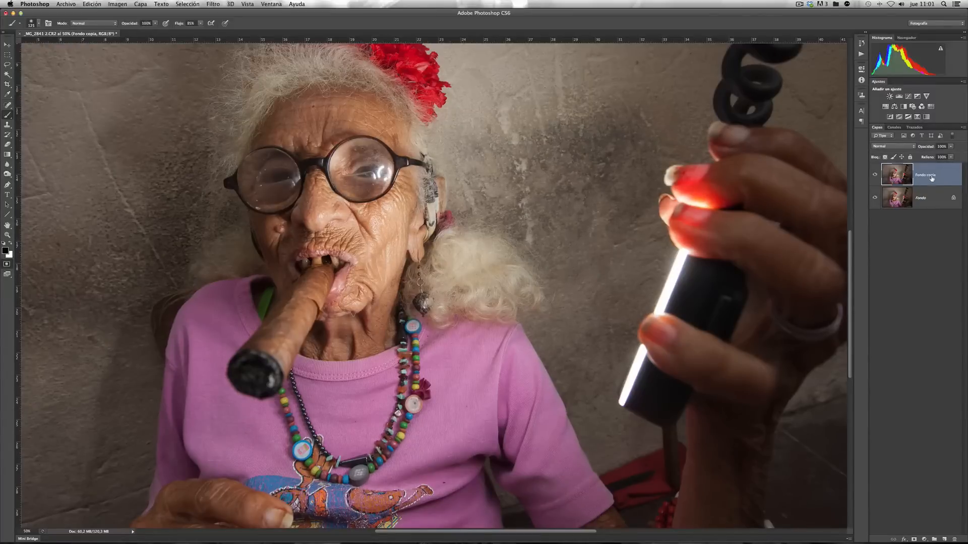
{"action": "key", "text": "super+z"}
{"action": "left_click_drag", "start_coordinate": [934, 178], "coordinate": [943, 538]}
- Set the brush size to 247 px with a very low hardness for soft edges
{"action": "left_click", "coordinate": [39, 24]}
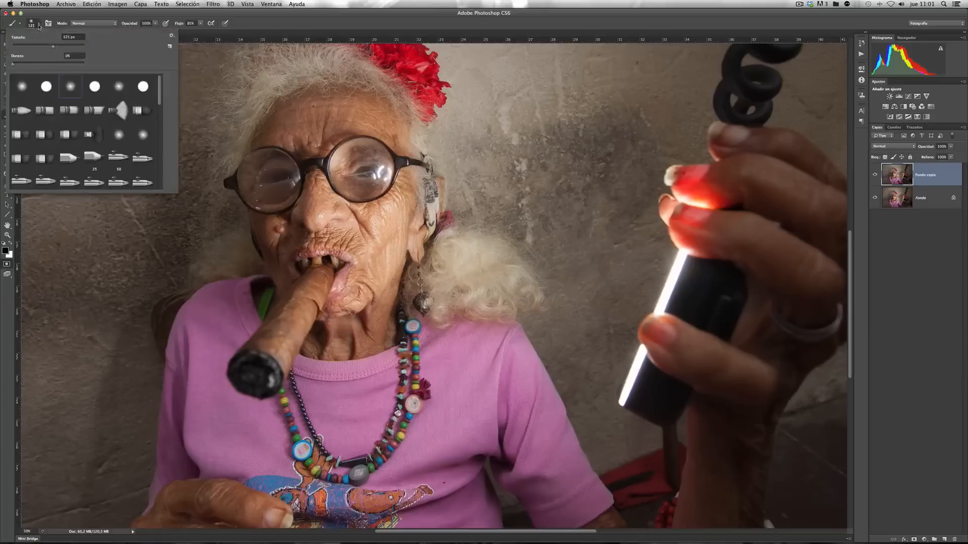
{"action": "left_click_drag", "start_coordinate": [56, 48], "coordinate": [71, 51]}
{"action": "left_click_drag", "start_coordinate": [13, 65], "coordinate": [15, 66]}
{"action": "key", "text": "Return"}
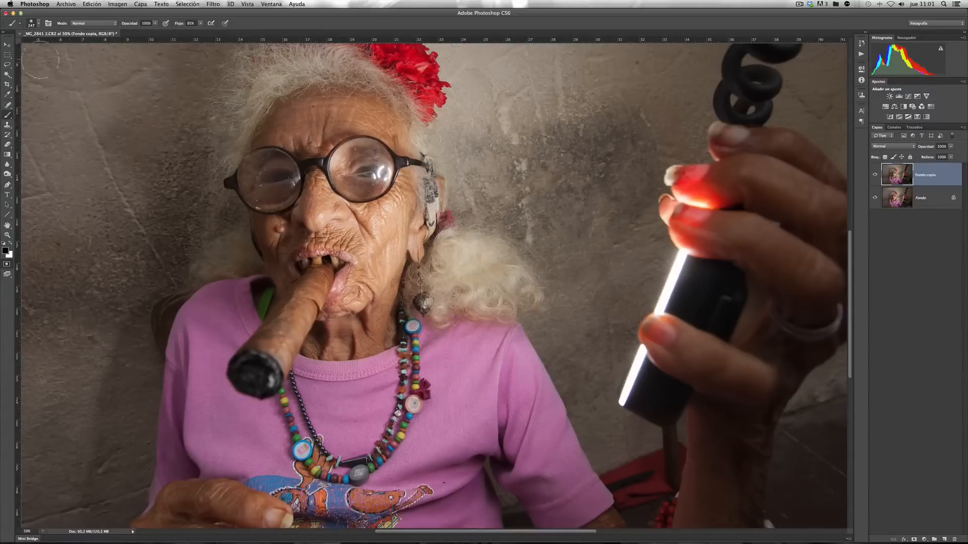
- Paint a soft black test stroke on the wall beside the woman, and a second one below it with the brush hardness raised
{"action": "left_click_drag", "start_coordinate": [61, 204], "coordinate": [63, 194]}
{"action": "mouse_move", "coordinate": [89, 152]}
{"action": "left_mouse_down"}
{"action": "mouse_move", "coordinate": [132, 117]}
{"action": "mouse_move", "coordinate": [200, 93]}
{"action": "left_mouse_up"}
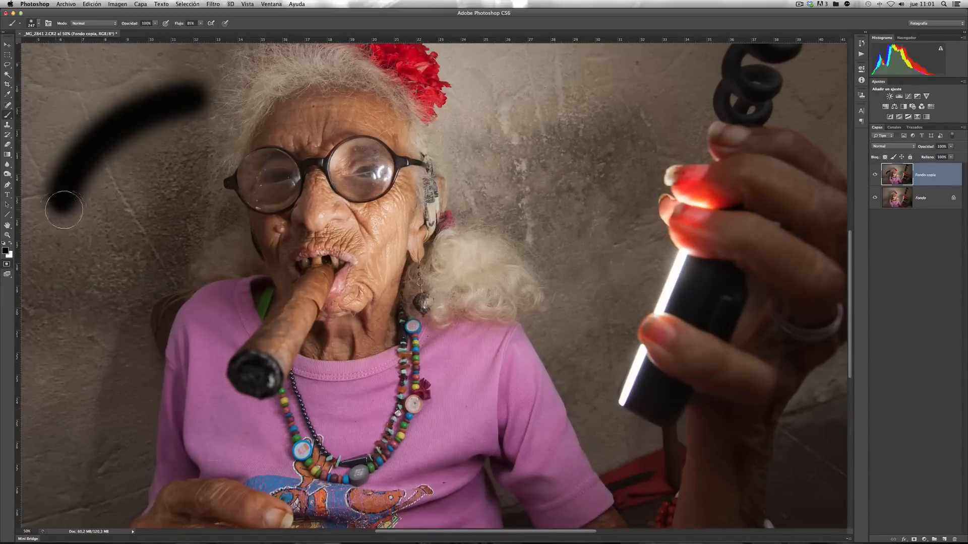
{"action": "left_click", "coordinate": [39, 24]}
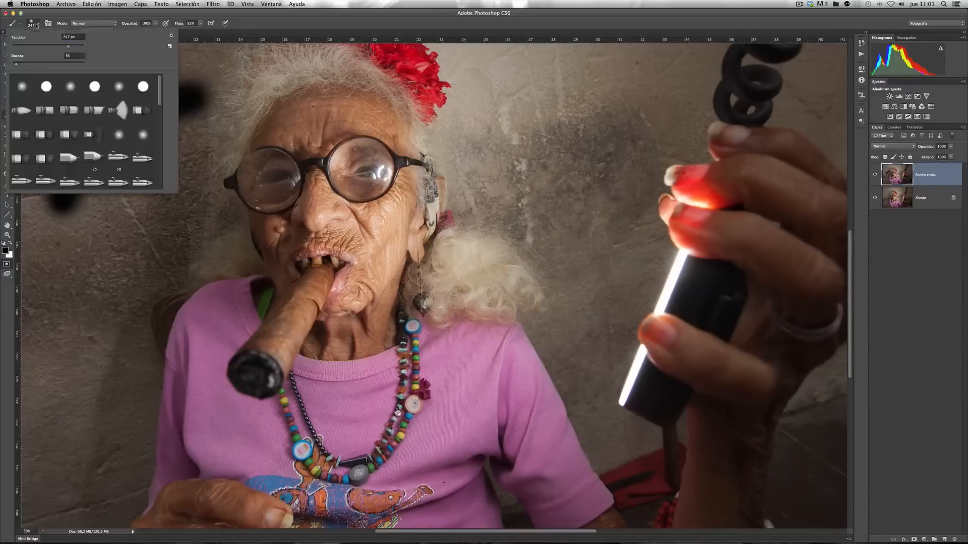
{"action": "left_click_drag", "start_coordinate": [16, 65], "coordinate": [81, 66]}
{"action": "key", "text": "Return"}
{"action": "left_click", "coordinate": [114, 237]}
{"action": "mouse_move", "coordinate": [126, 218]}
{"action": "left_mouse_down"}
{"action": "mouse_move", "coordinate": [161, 187]}
{"action": "mouse_move", "coordinate": [228, 154]}
{"action": "left_mouse_up"}
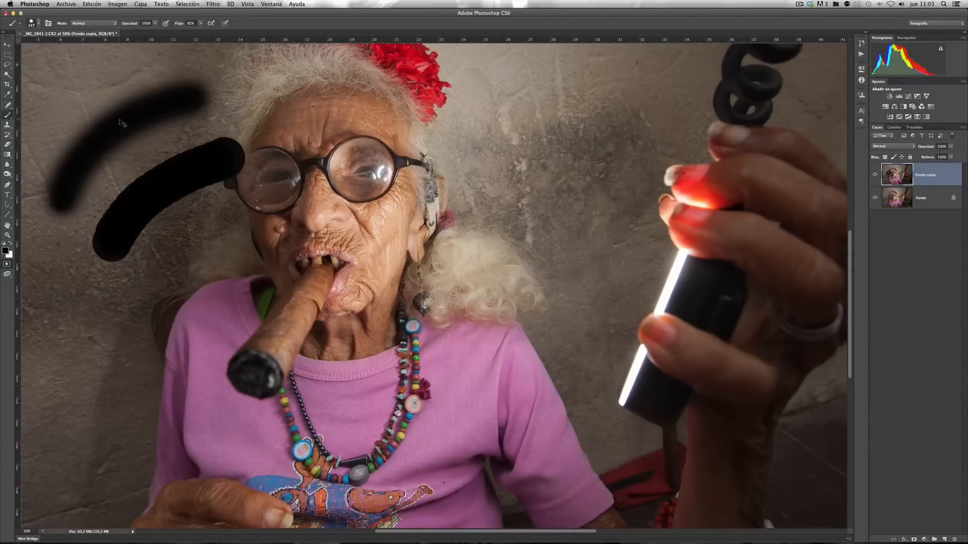
- Undo both black test strokes and return the brush to a very low hardness
{"action": "key", "text": "ctrl+alt+z"}
{"action": "key", "text": "ctrl+alt+z"}
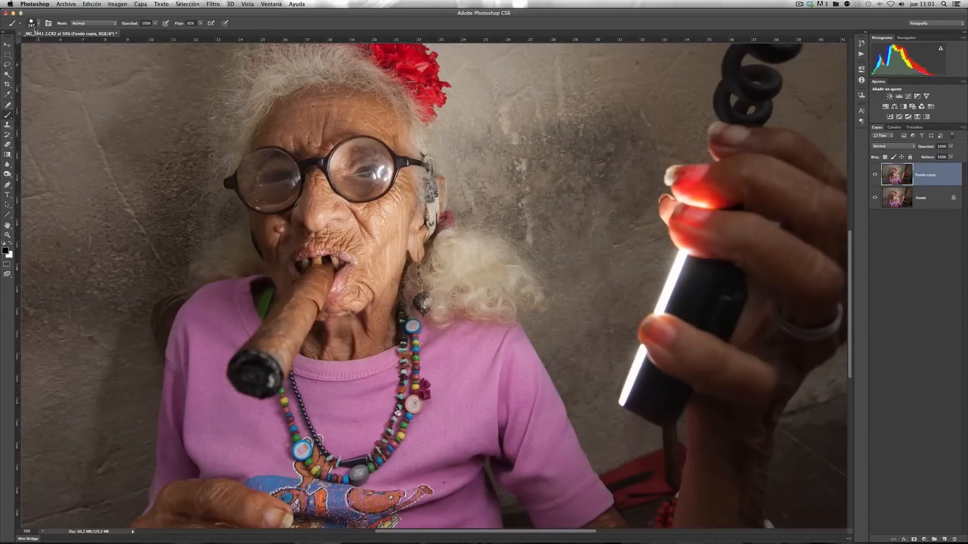
{"action": "left_click", "coordinate": [35, 24]}
{"action": "left_click_drag", "start_coordinate": [83, 65], "coordinate": [18, 65]}
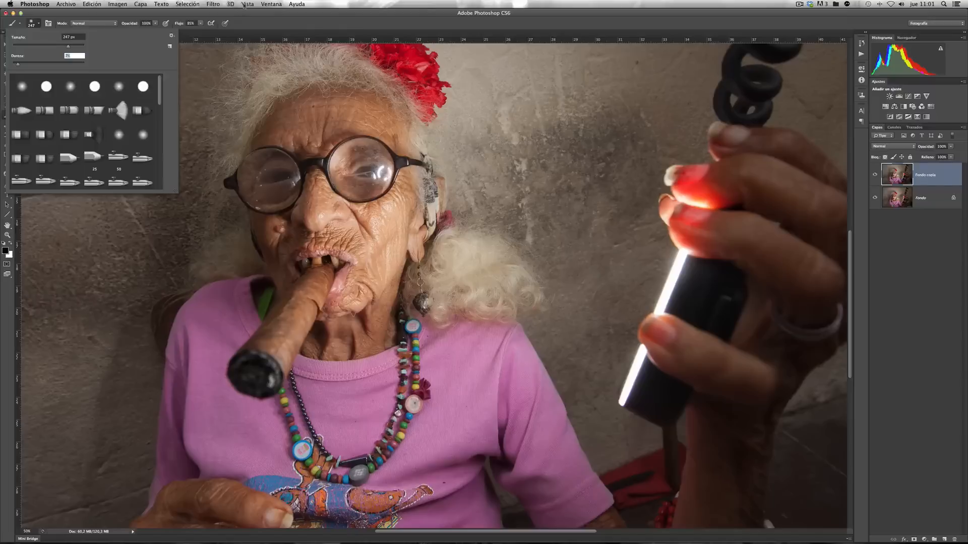
{"action": "key", "text": "Return"}
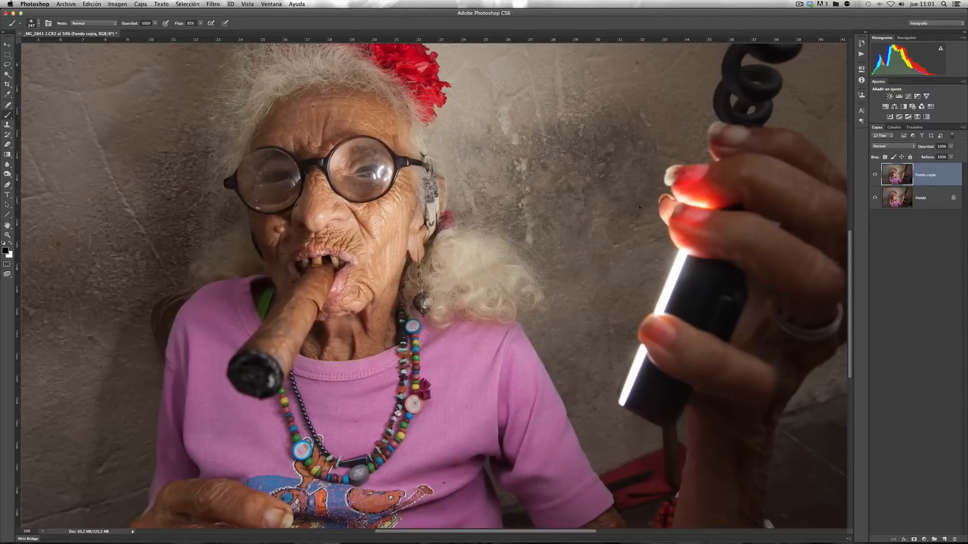
- Switch to Quick Mask mode and paint over the woman's forehead, glasses, cheeks, nose and neck
{"action": "left_click", "coordinate": [8, 265]}
{"action": "mouse_move", "coordinate": [267, 162]}
{"action": "left_mouse_down"}
{"action": "mouse_move", "coordinate": [315, 107]}
{"action": "mouse_move", "coordinate": [297, 125]}
{"action": "mouse_move", "coordinate": [324, 108]}
{"action": "mouse_move", "coordinate": [378, 113]}
{"action": "mouse_move", "coordinate": [398, 229]}
{"action": "mouse_move", "coordinate": [377, 331]}
{"action": "mouse_move", "coordinate": [326, 335]}
{"action": "mouse_move", "coordinate": [362, 265]}
{"action": "mouse_move", "coordinate": [343, 235]}
{"action": "mouse_move", "coordinate": [292, 247]}
{"action": "mouse_move", "coordinate": [310, 211]}
{"action": "mouse_move", "coordinate": [307, 179]}
{"action": "mouse_move", "coordinate": [348, 134]}
{"action": "mouse_move", "coordinate": [327, 193]}
{"action": "mouse_move", "coordinate": [350, 203]}
{"action": "mouse_move", "coordinate": [363, 225]}
{"action": "mouse_move", "coordinate": [315, 217]}
{"action": "mouse_move", "coordinate": [318, 268]}
{"action": "mouse_move", "coordinate": [280, 242]}
{"action": "mouse_move", "coordinate": [260, 179]}
{"action": "mouse_move", "coordinate": [287, 258]}
{"action": "mouse_move", "coordinate": [318, 234]}
{"action": "mouse_move", "coordinate": [316, 242]}
{"action": "mouse_move", "coordinate": [341, 245]}
{"action": "mouse_move", "coordinate": [357, 331]}
{"action": "mouse_move", "coordinate": [377, 331]}
{"action": "mouse_move", "coordinate": [378, 278]}
{"action": "left_mouse_up"}
{"action": "left_click_drag", "start_coordinate": [393, 235], "coordinate": [404, 225]}
{"action": "mouse_move", "coordinate": [325, 214]}
{"action": "left_mouse_down"}
{"action": "mouse_move", "coordinate": [315, 237]}
{"action": "mouse_move", "coordinate": [328, 227]}
{"action": "mouse_move", "coordinate": [320, 222]}
{"action": "left_mouse_up"}
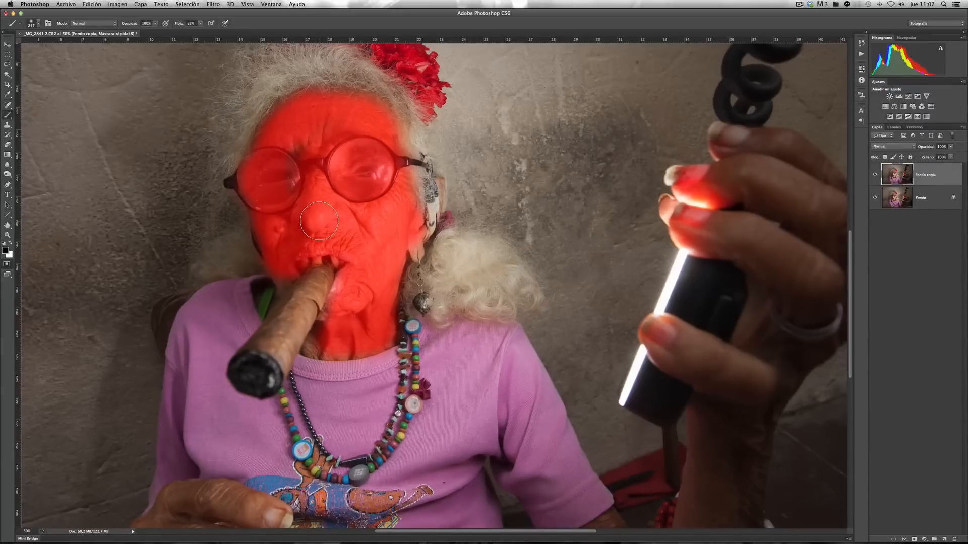
{"action": "left_click_drag", "start_coordinate": [321, 184], "coordinate": [334, 148]}
- Reduce the brush to 125 px and paint the unmasked skin around the mouth, jaw and chin beside the cigar
{"action": "key", "text": "bracketleft"}
{"action": "key", "text": "bracketleft"}
{"action": "key", "text": "bracketleft"}
{"action": "key", "text": "bracketleft"}
{"action": "key", "text": "bracketleft"}
{"action": "key", "text": "bracketleft"}
{"action": "key", "text": "bracketleft"}
{"action": "key", "text": "bracketleft"}
{"action": "mouse_move", "coordinate": [278, 277]}
{"action": "left_mouse_down"}
{"action": "mouse_move", "coordinate": [273, 262]}
{"action": "mouse_move", "coordinate": [282, 287]}
{"action": "mouse_move", "coordinate": [307, 252]}
{"action": "left_mouse_up"}
{"action": "left_click_drag", "start_coordinate": [329, 328], "coordinate": [324, 337]}
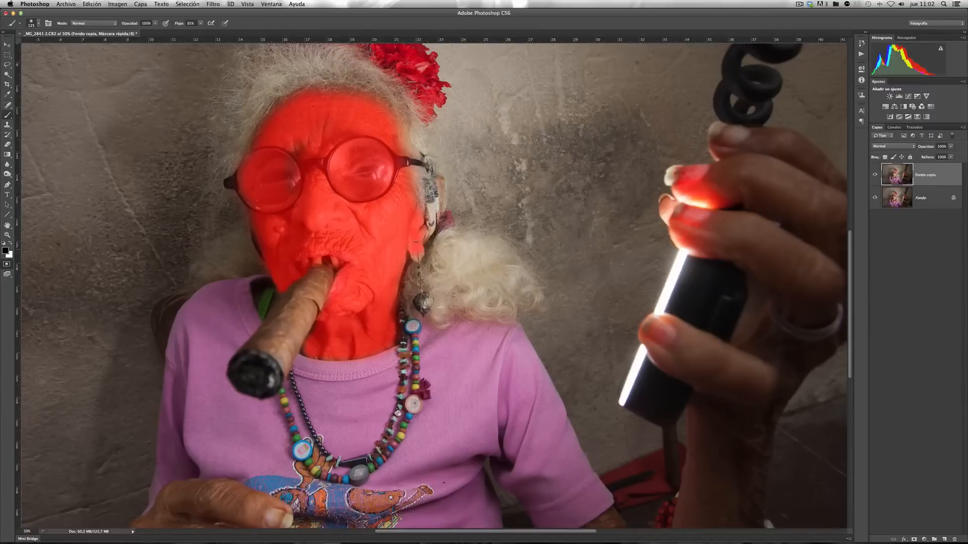
- Convert the painted quick mask into a selection of the face and make the duplicated layer active
{"action": "key", "text": "bracketright"}
{"action": "key", "text": "bracketright"}
{"action": "left_click", "coordinate": [7, 264]}
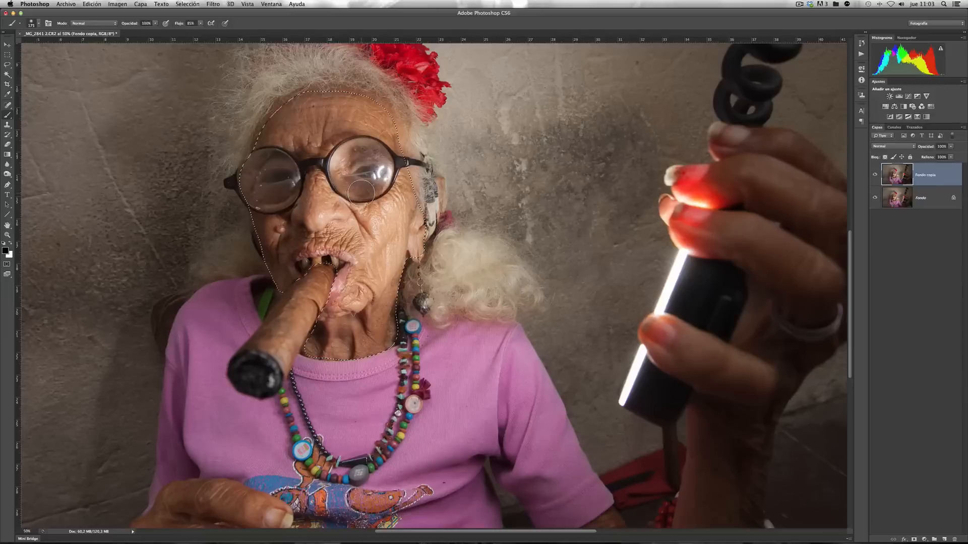
{"action": "left_click", "coordinate": [924, 198]}
{"action": "left_click", "coordinate": [930, 179]}
{"action": "left_click", "coordinate": [922, 199]}
{"action": "left_click", "coordinate": [930, 179]}
- Start a Shadows/Highlights adjustment on the selected face with all options shown, and set the shadows amount to 0%
{"action": "left_click", "coordinate": [120, 4]}
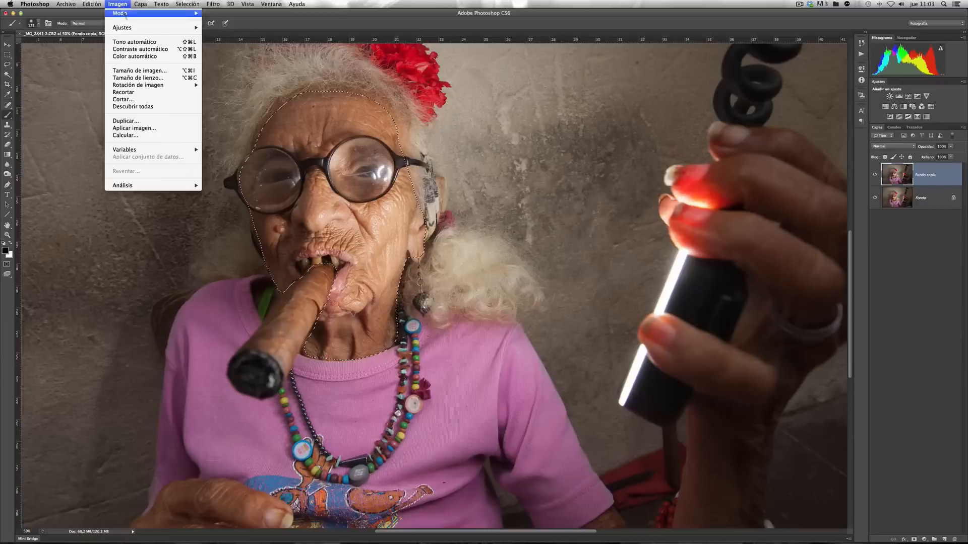
{"action": "mouse_move", "coordinate": [129, 29]}
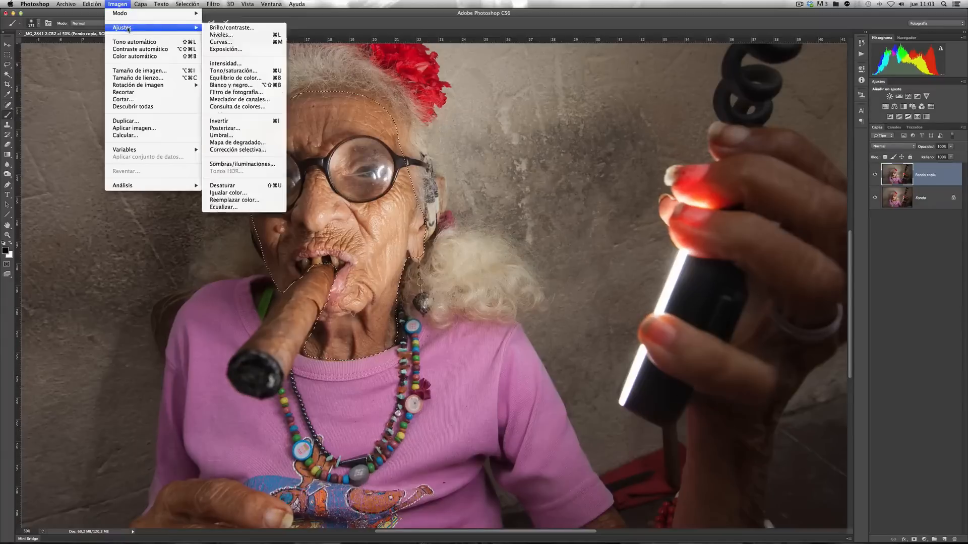
{"action": "left_click", "coordinate": [236, 163]}
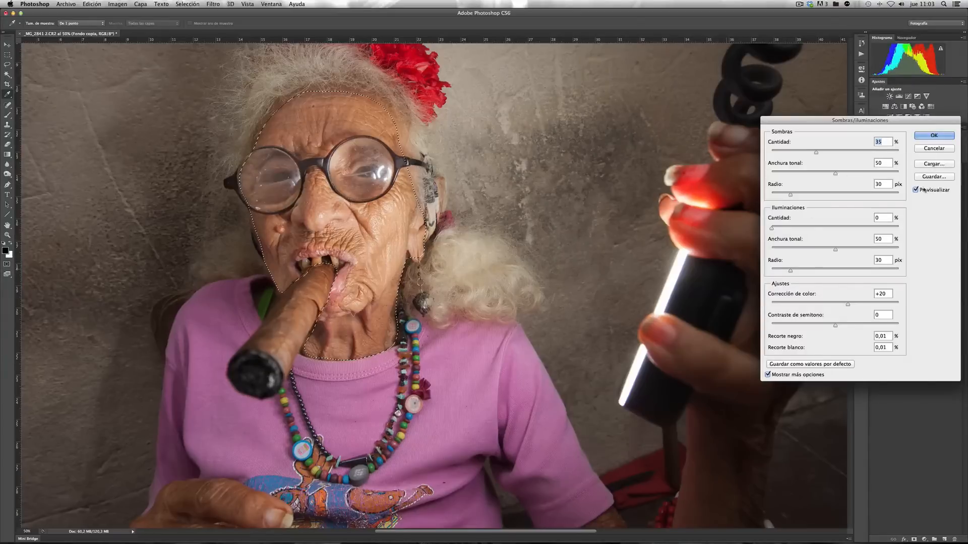
{"action": "left_click_drag", "start_coordinate": [889, 122], "coordinate": [588, 105]}
{"action": "left_click", "coordinate": [635, 347]}
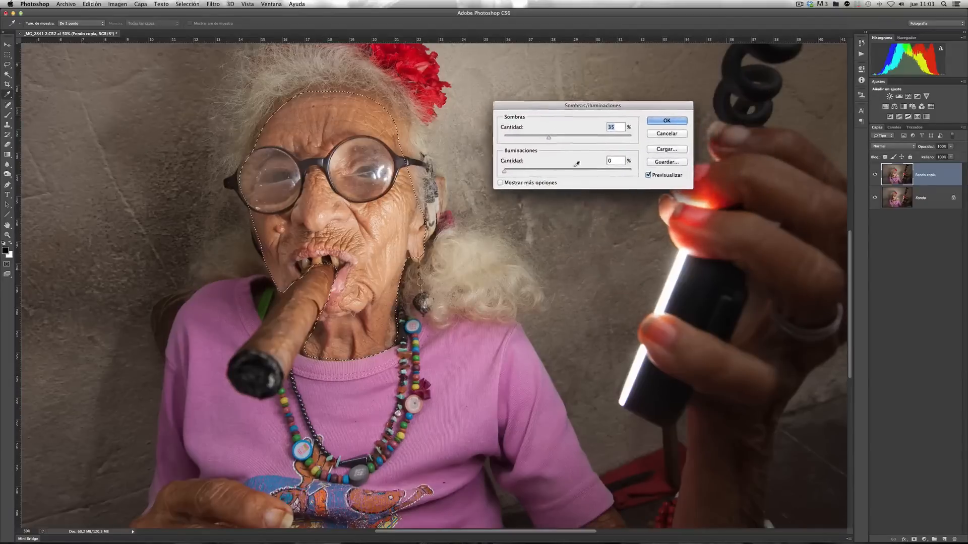
{"action": "left_click", "coordinate": [502, 183]}
{"action": "left_click_drag", "start_coordinate": [593, 107], "coordinate": [636, 89]}
{"action": "key", "text": "Down"}
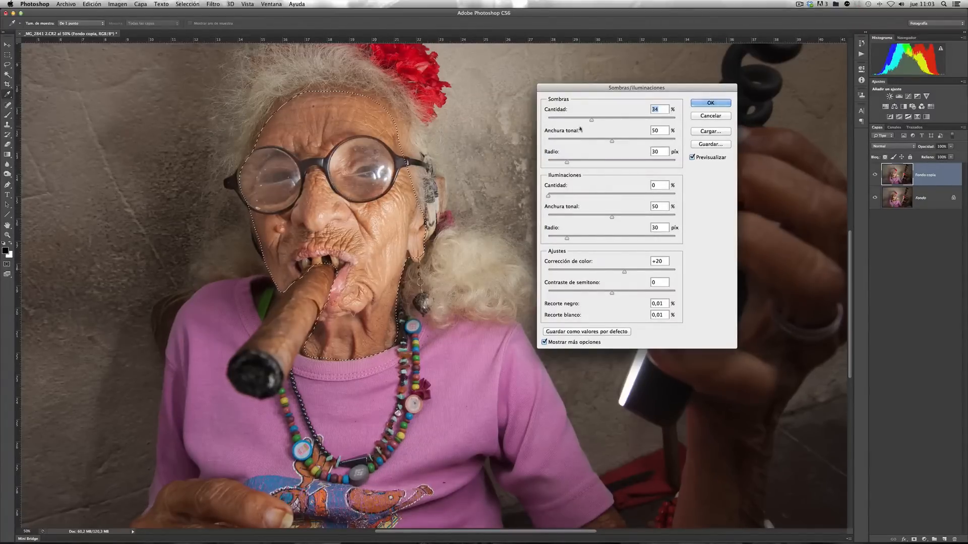
{"action": "left_click_drag", "start_coordinate": [592, 120], "coordinate": [525, 104]}
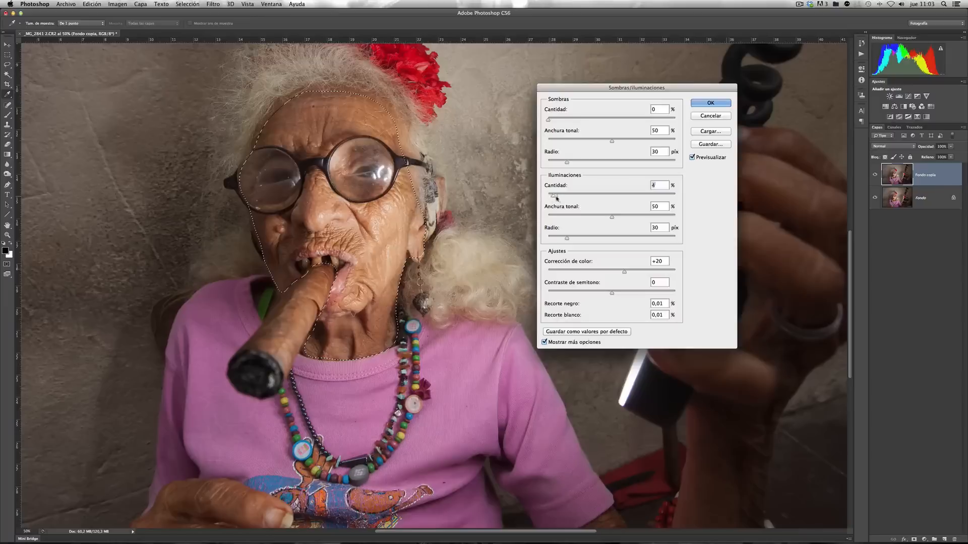
- Set the highlights amount to 18% and the color correction to -39
{"action": "left_click_drag", "start_coordinate": [549, 197], "coordinate": [599, 196]}
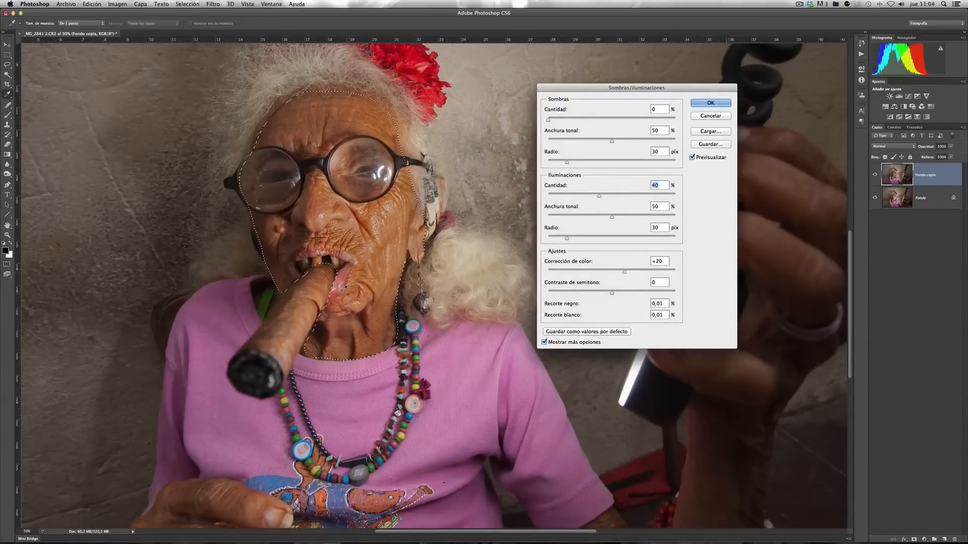
{"action": "left_click_drag", "start_coordinate": [599, 197], "coordinate": [568, 197]}
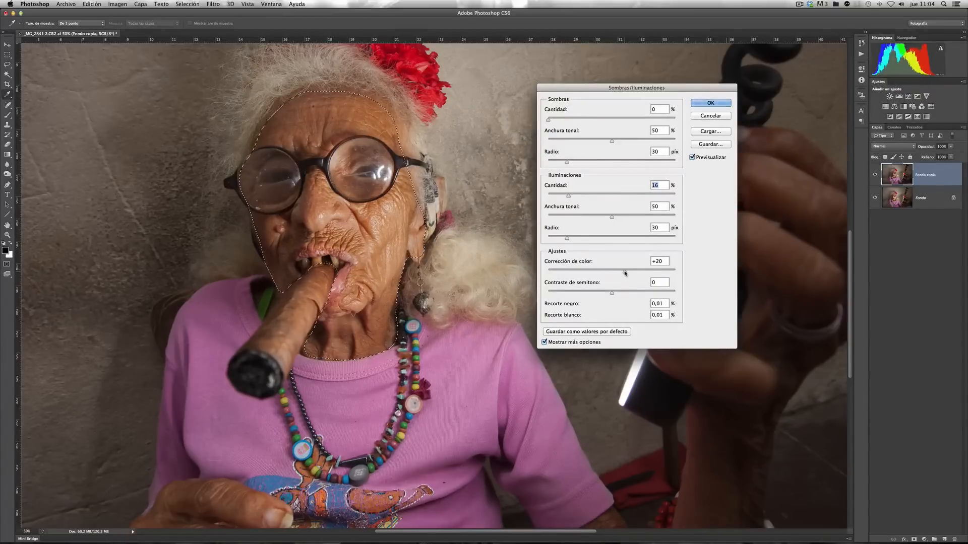
{"action": "left_click_drag", "start_coordinate": [625, 273], "coordinate": [589, 271]}
{"action": "left_click_drag", "start_coordinate": [569, 197], "coordinate": [573, 197]}
{"action": "left_click_drag", "start_coordinate": [588, 272], "coordinate": [586, 272]}
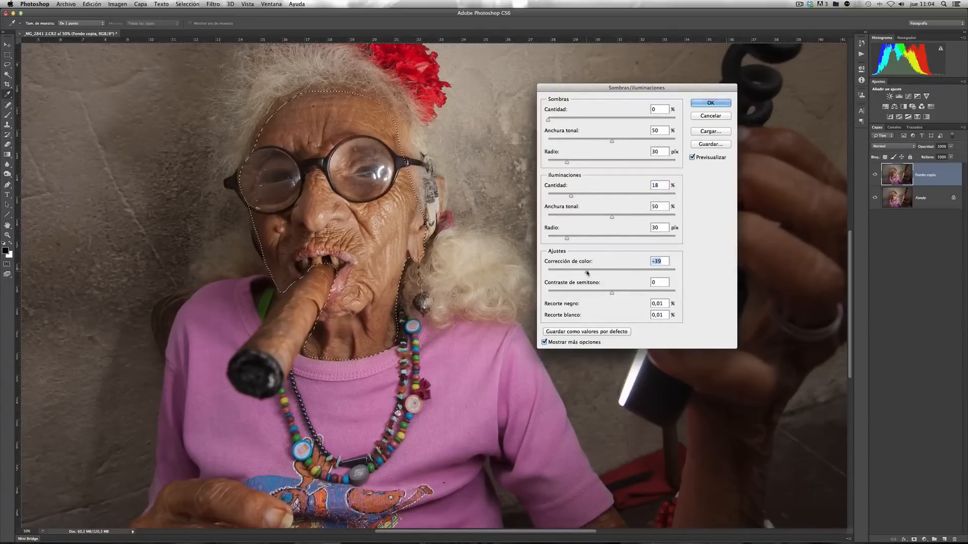
- Set the midtone contrast to -4 and compare the face with the adjustment preview off and on
{"action": "left_click", "coordinate": [612, 294]}
{"action": "mouse_move", "coordinate": [610, 294]}
{"action": "left_mouse_down"}
{"action": "mouse_move", "coordinate": [619, 292]}
{"action": "mouse_move", "coordinate": [608, 293]}
{"action": "left_mouse_up"}
{"action": "left_click", "coordinate": [692, 158]}
{"action": "left_click", "coordinate": [693, 157]}
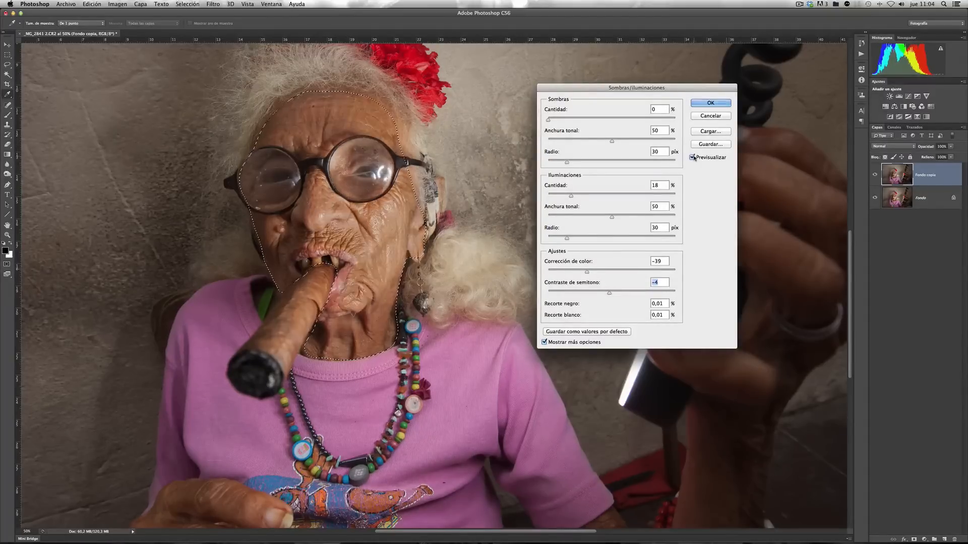
{"action": "left_click", "coordinate": [693, 158]}
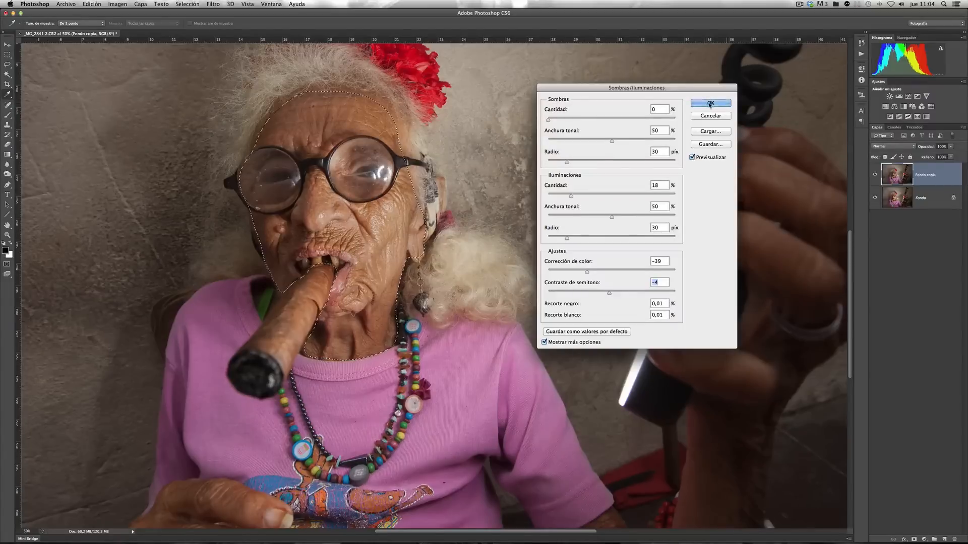
- Apply the Shadows/Highlights adjustment to the selected face and compare the image with the duplicated layer hidden and shown
{"action": "left_click", "coordinate": [711, 103]}
{"action": "key", "text": "b"}
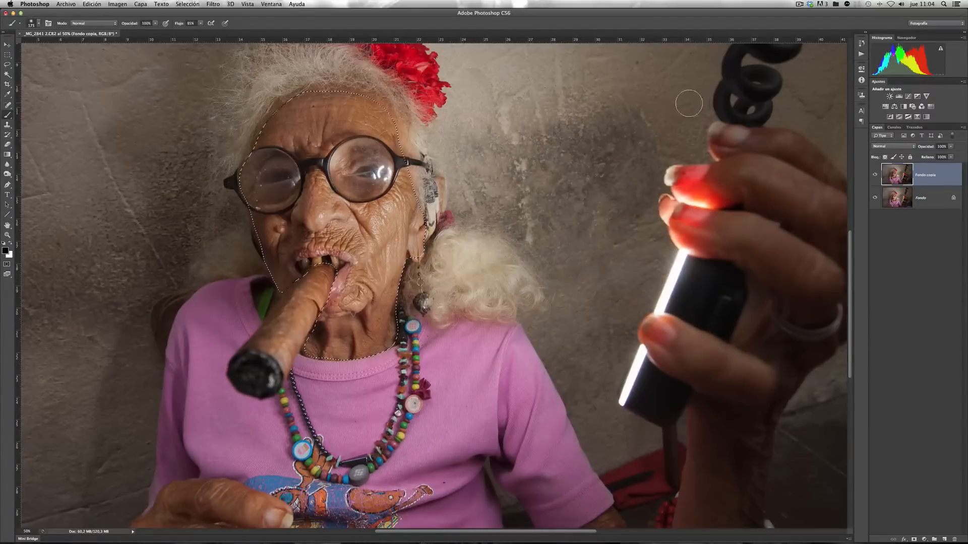
{"action": "left_click", "coordinate": [875, 176]}
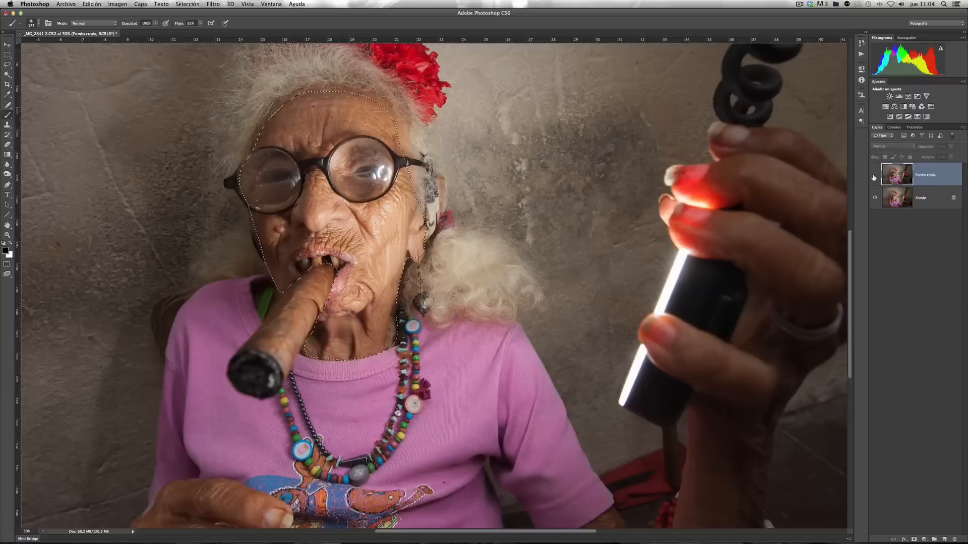
{"action": "left_click", "coordinate": [875, 176]}
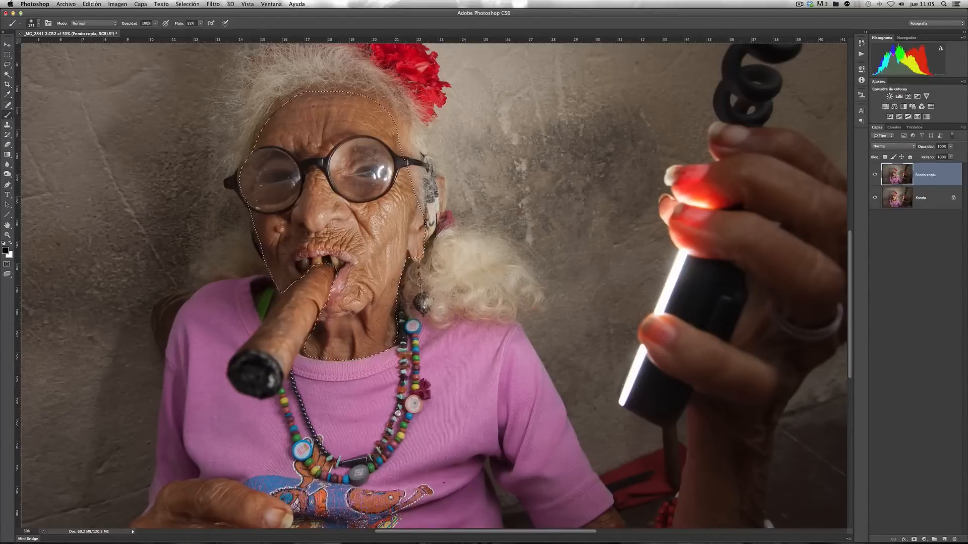
{"action": "left_click", "coordinate": [117, 4]}
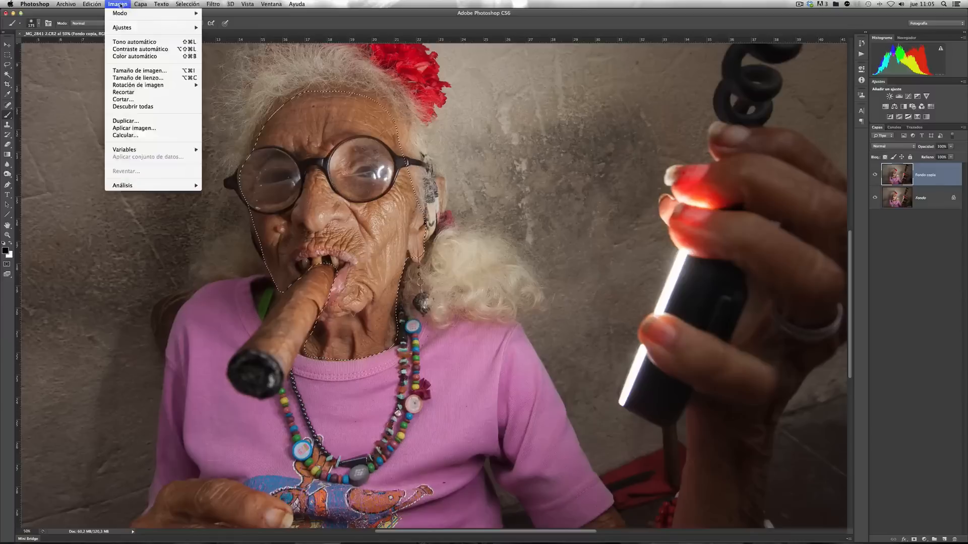
{"action": "mouse_move", "coordinate": [130, 29]}
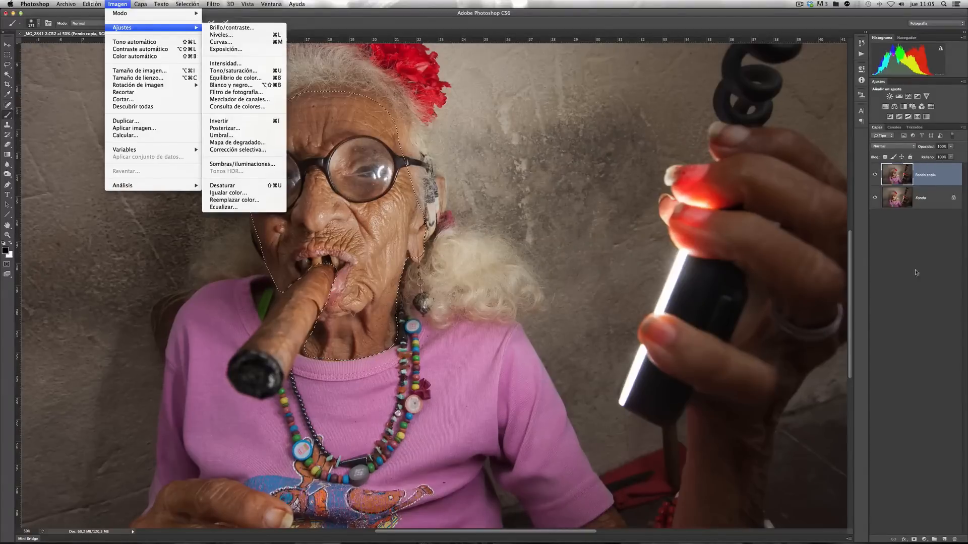
{"action": "key", "text": "Escape"}
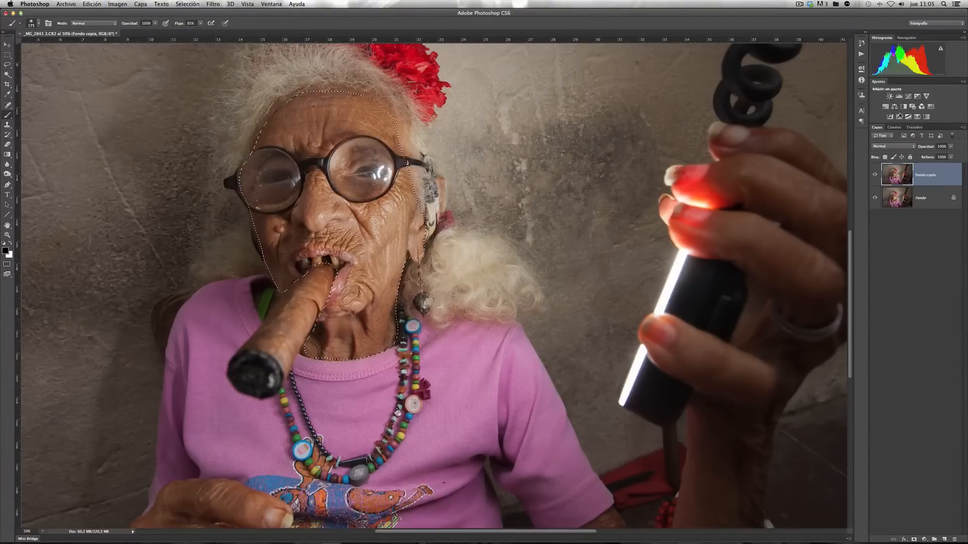
- Add a Levels adjustment layer masked to the face selection and check both its layer mask and its levels settings
{"action": "left_click", "coordinate": [899, 97]}
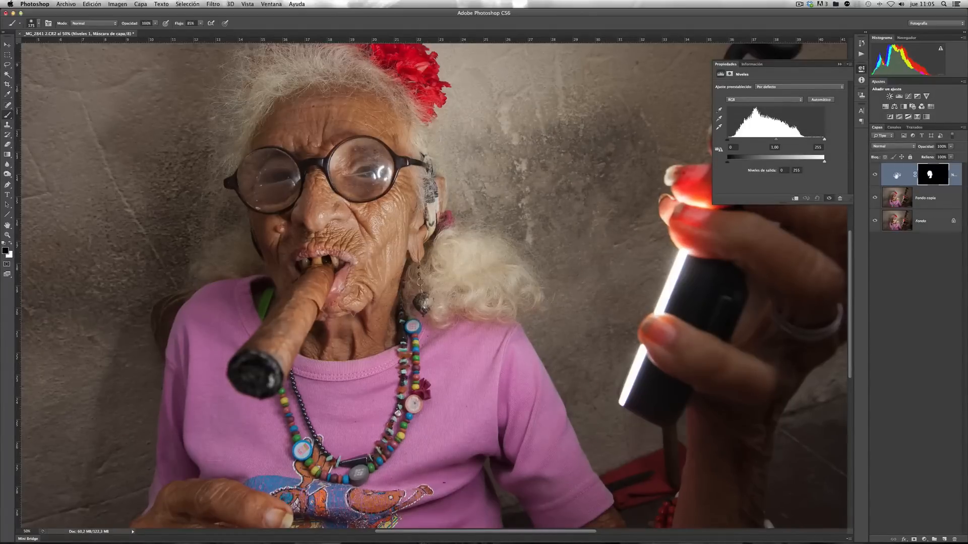
{"action": "left_click", "coordinate": [897, 175]}
{"action": "left_click", "coordinate": [939, 175]}
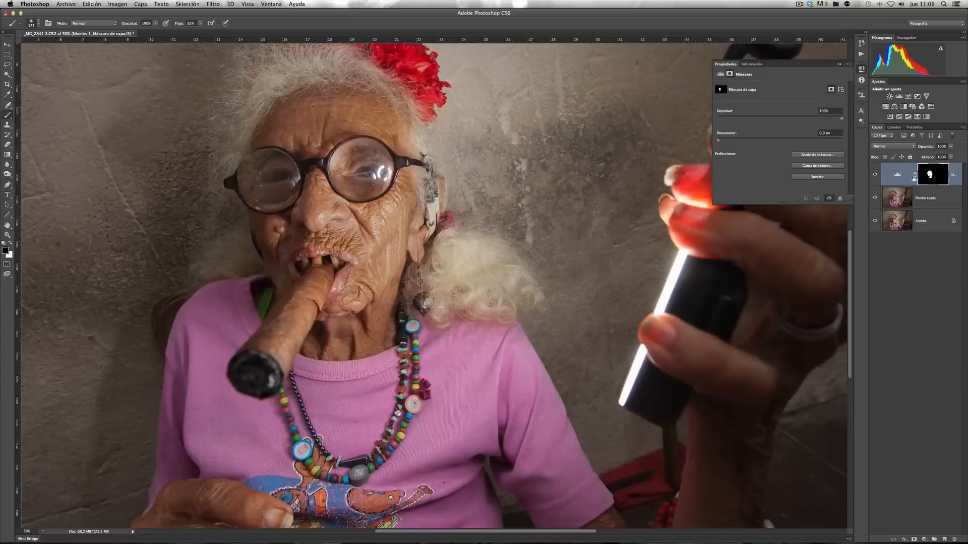
{"action": "left_click", "coordinate": [897, 170]}
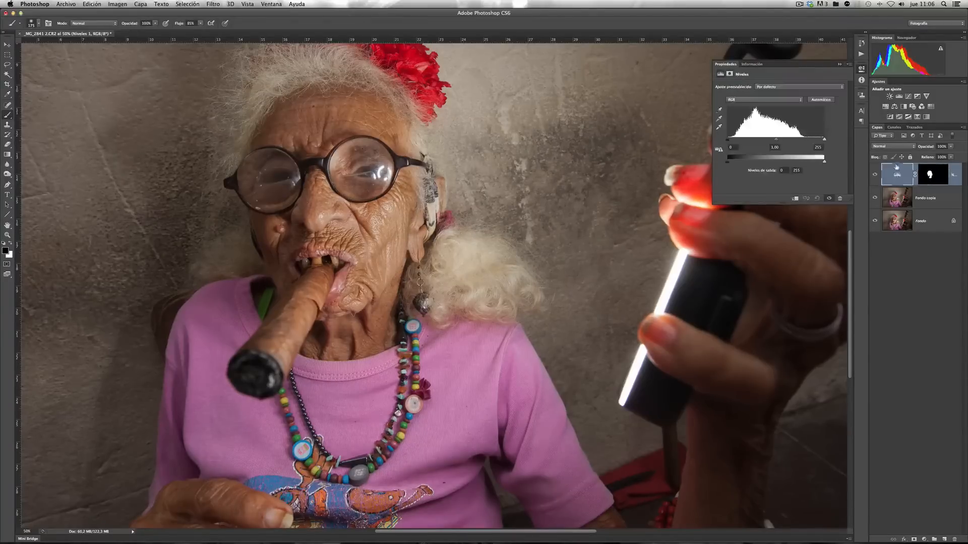
{"action": "left_click", "coordinate": [937, 170]}
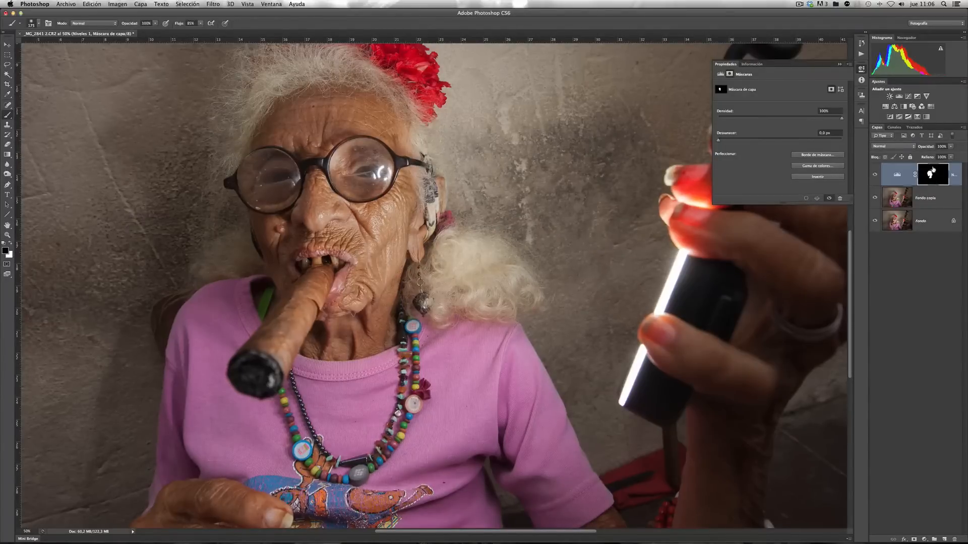
{"action": "left_click", "coordinate": [899, 174]}
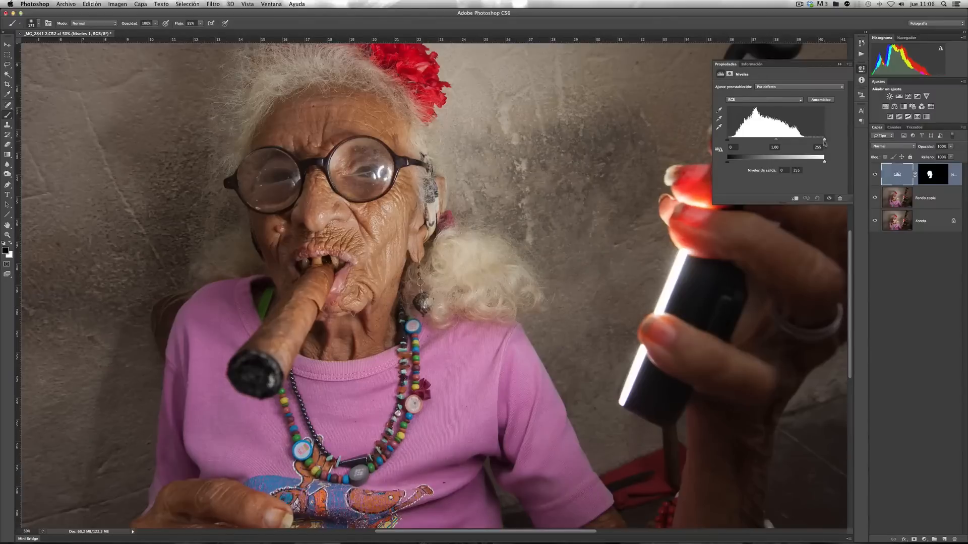
- Set the face's Levels to a black input of 7, midtones of 0.85 and a white input of about 211
{"action": "left_click_drag", "start_coordinate": [824, 139], "coordinate": [808, 141]}
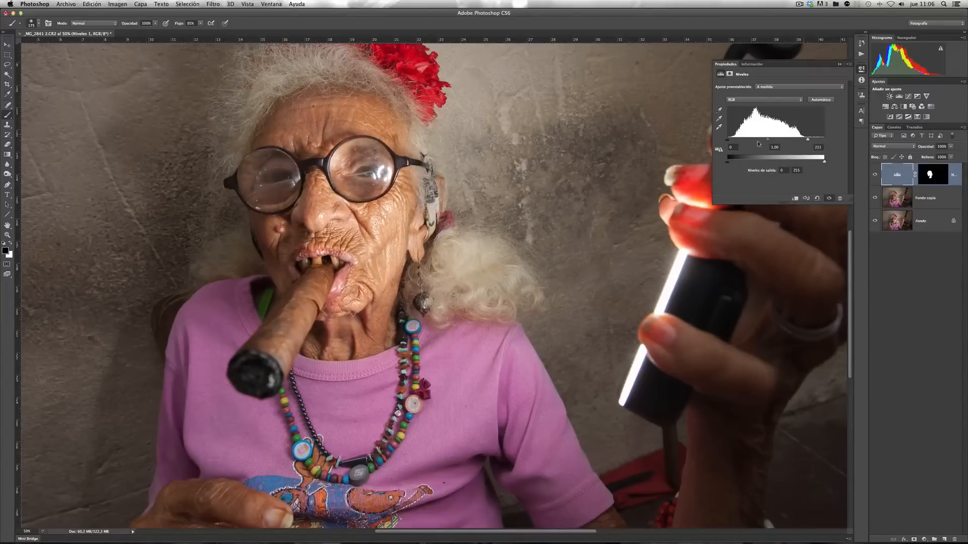
{"action": "left_click_drag", "start_coordinate": [727, 140], "coordinate": [773, 142]}
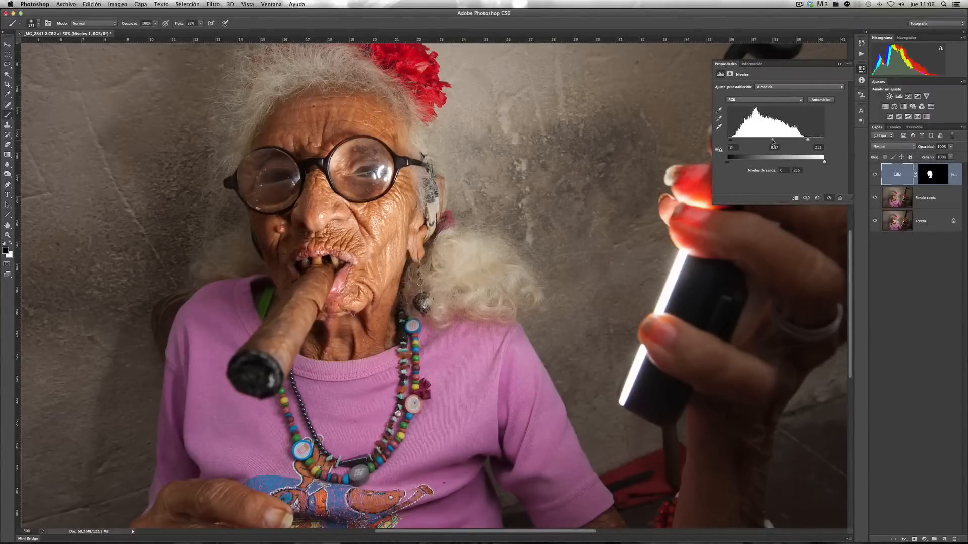
{"action": "left_click_drag", "start_coordinate": [730, 141], "coordinate": [772, 141]}
{"action": "left_click_drag", "start_coordinate": [772, 141], "coordinate": [772, 142]}
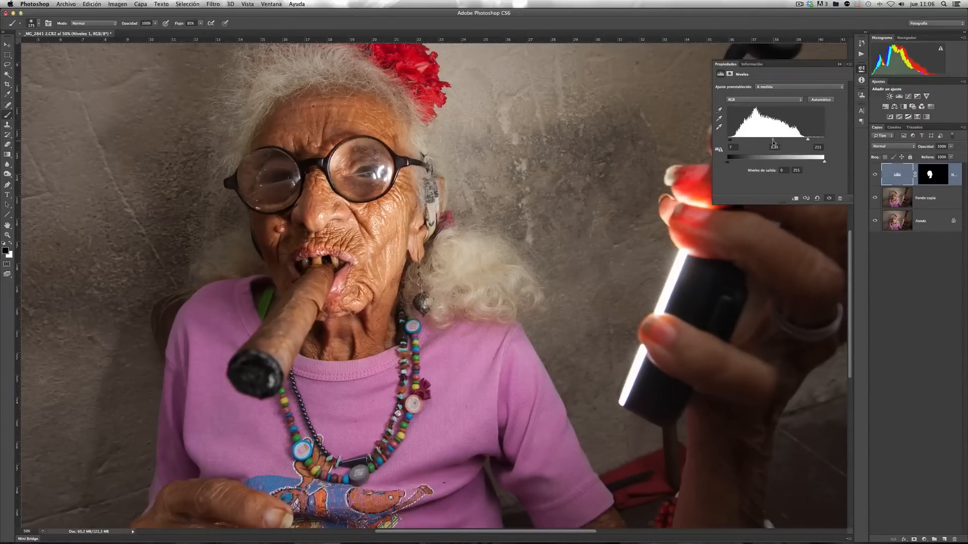
- Compare the face with the Levels adjustment hidden and shown, both close up and in the whole picture
{"action": "left_click", "coordinate": [827, 199]}
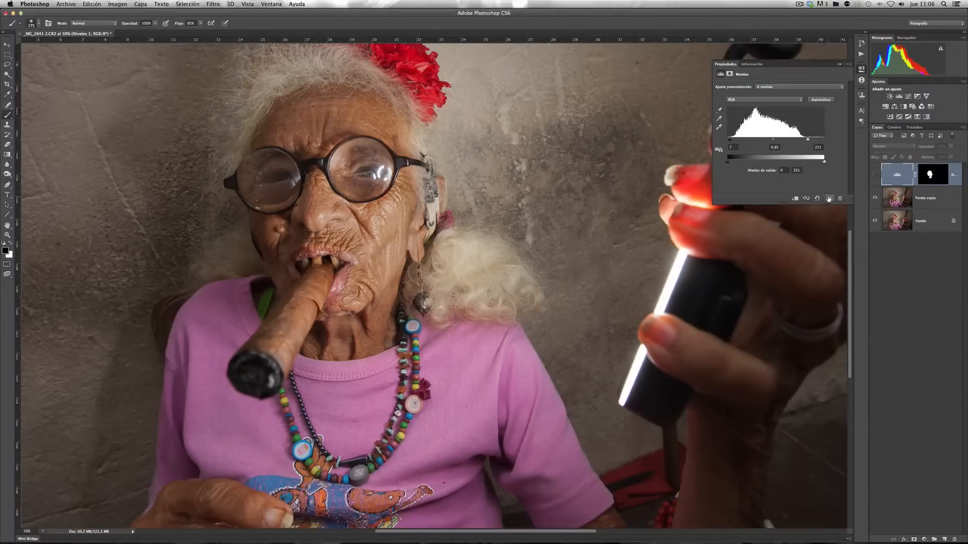
{"action": "left_click", "coordinate": [829, 198]}
{"action": "left_click", "coordinate": [829, 199]}
{"action": "left_click", "coordinate": [829, 199]}
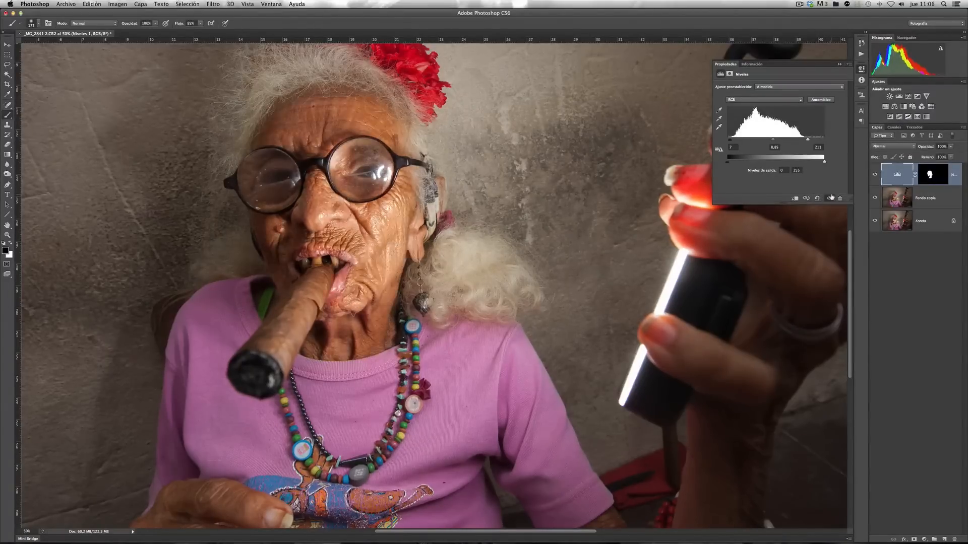
{"action": "key", "text": "super+minus"}
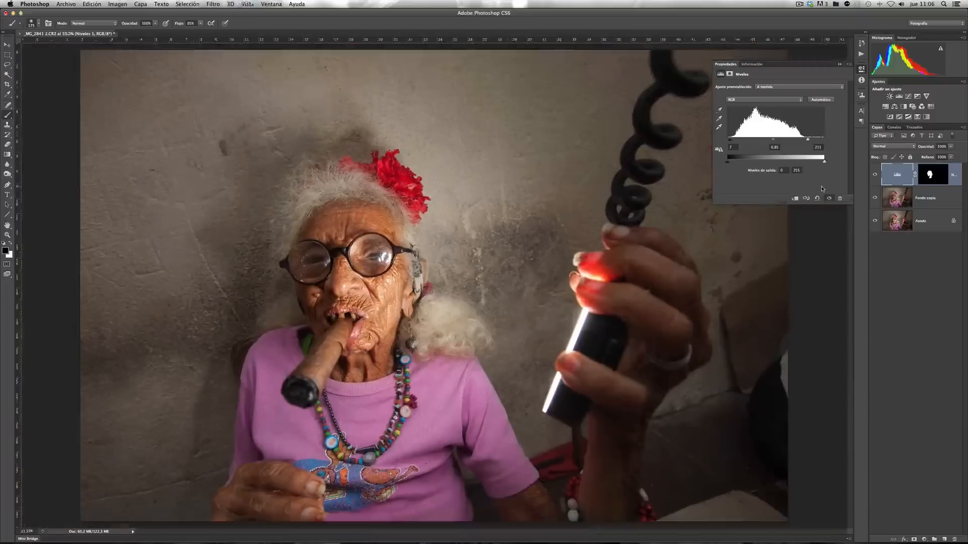
{"action": "left_click", "coordinate": [829, 199]}
{"action": "left_click", "coordinate": [829, 199]}
{"action": "left_click", "coordinate": [830, 199]}
{"action": "left_click", "coordinate": [829, 199]}
{"action": "left_click", "coordinate": [829, 199]}
{"action": "left_click", "coordinate": [830, 199]}
- Refine the Levels to a black input of 8 and a white input of 204, then compare the picture with the layer hidden and shown
{"action": "left_click", "coordinate": [808, 140], "text": "alt"}
{"action": "left_click_drag", "start_coordinate": [808, 140], "coordinate": [808, 140]}
{"action": "left_click_drag", "start_coordinate": [730, 140], "coordinate": [730, 140]}
{"action": "left_click_drag", "start_coordinate": [730, 141], "coordinate": [731, 141]}
{"action": "left_click_drag", "start_coordinate": [807, 141], "coordinate": [806, 142]}
{"action": "left_click_drag", "start_coordinate": [807, 142], "coordinate": [805, 143]}
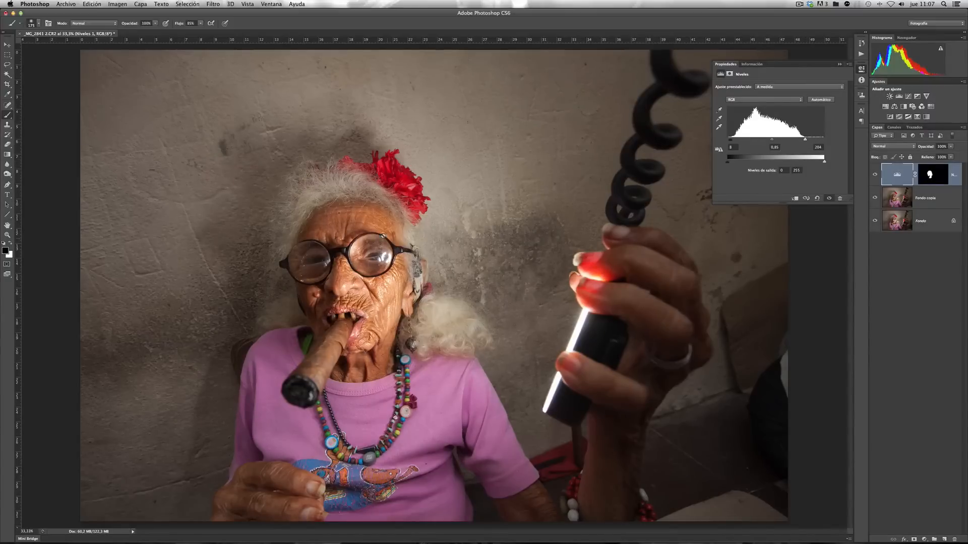
{"action": "left_click", "coordinate": [861, 69]}
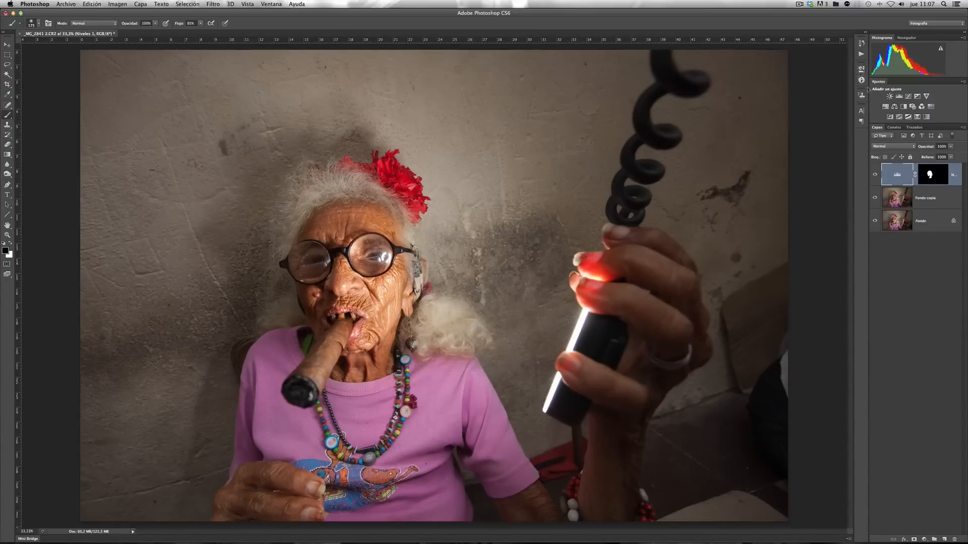
{"action": "left_click", "coordinate": [875, 176]}
{"action": "left_click", "coordinate": [875, 175]}
- Add the Levels layer's mask to the selection, then deselect it
{"action": "left_click", "coordinate": [933, 176]}
{"action": "right_click", "coordinate": [940, 177]}
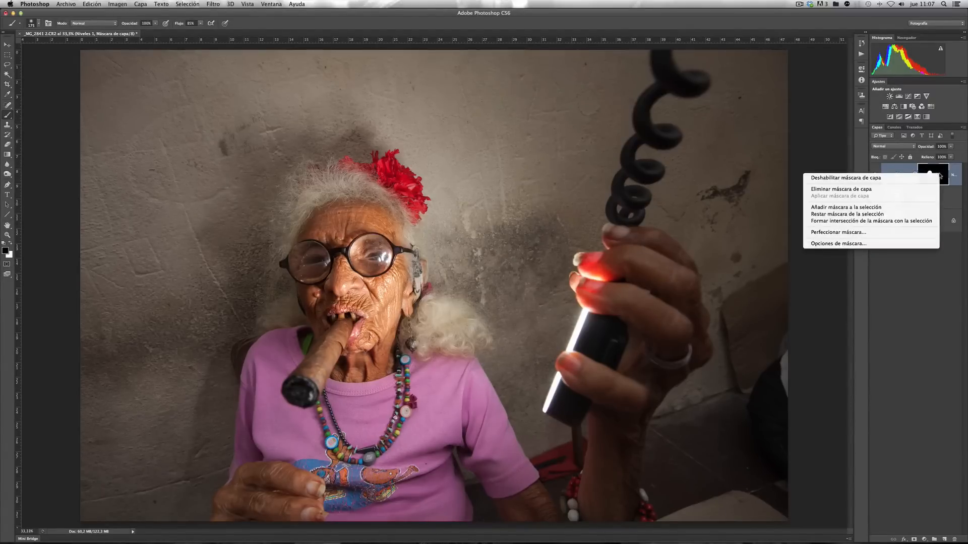
{"action": "left_click", "coordinate": [879, 210]}
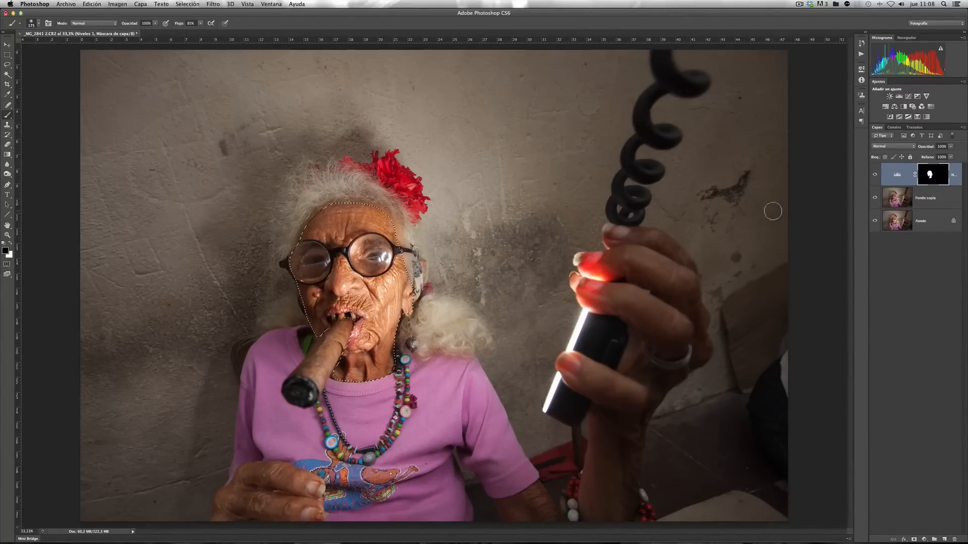
{"action": "key", "text": "super+d"}
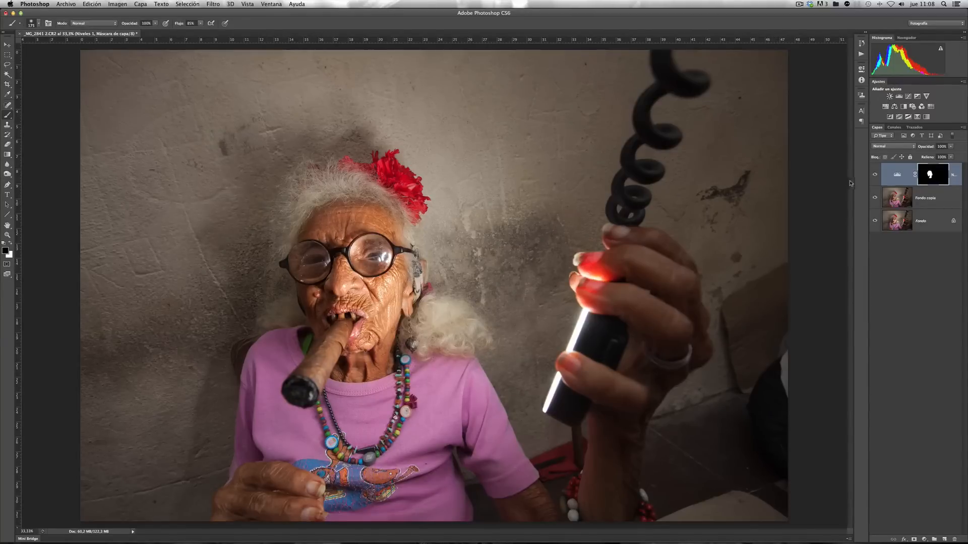
- Load the Levels mask as a face selection and add a Hue/Saturation adjustment layer with a saturation of -24
{"action": "left_click", "coordinate": [937, 177], "text": "super"}
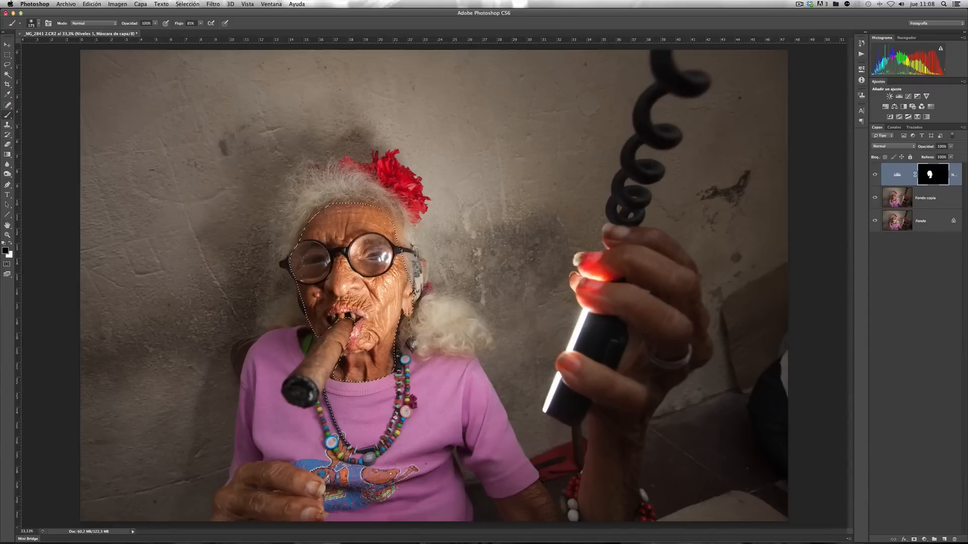
{"action": "left_click", "coordinate": [885, 107]}
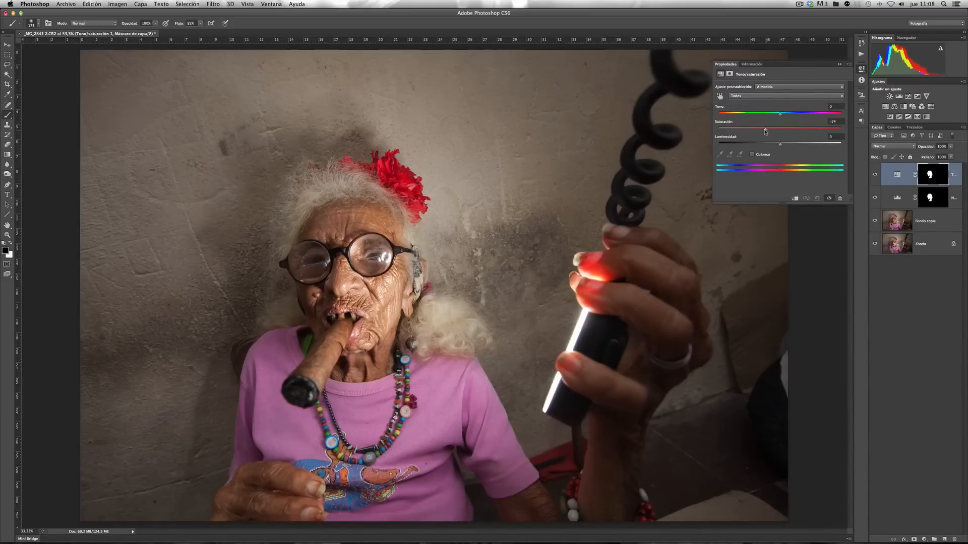
{"action": "left_click", "coordinate": [861, 71]}
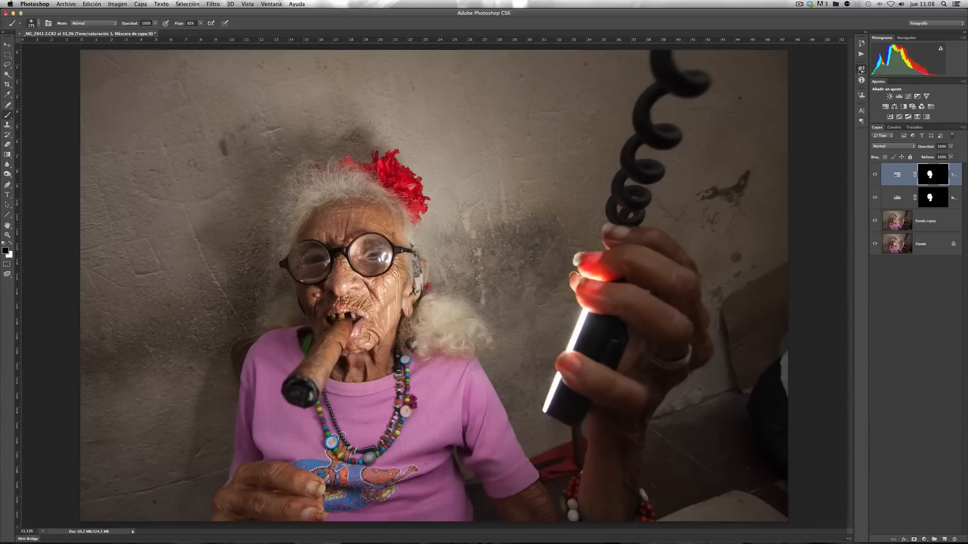
- Compare the face with the Levels and Hue/Saturation layers hidden and shown, and inspect the face and hair up close
{"action": "left_click", "coordinate": [900, 201]}
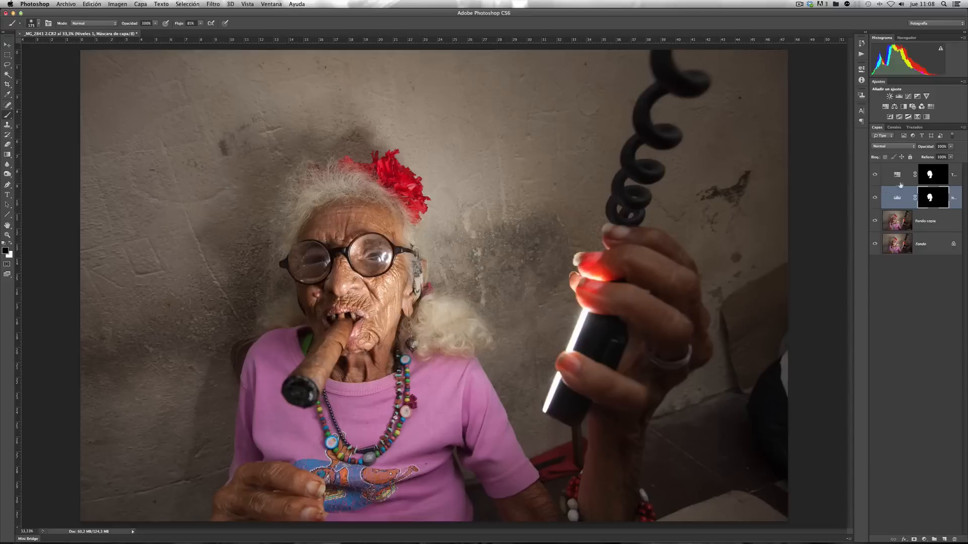
{"action": "left_click_drag", "start_coordinate": [874, 174], "coordinate": [874, 199]}
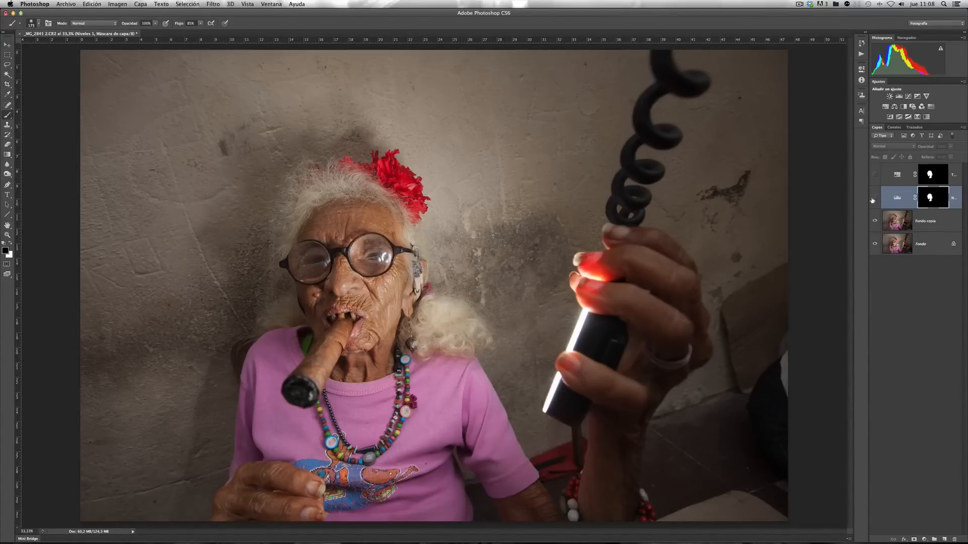
{"action": "left_click_drag", "start_coordinate": [876, 195], "coordinate": [875, 178]}
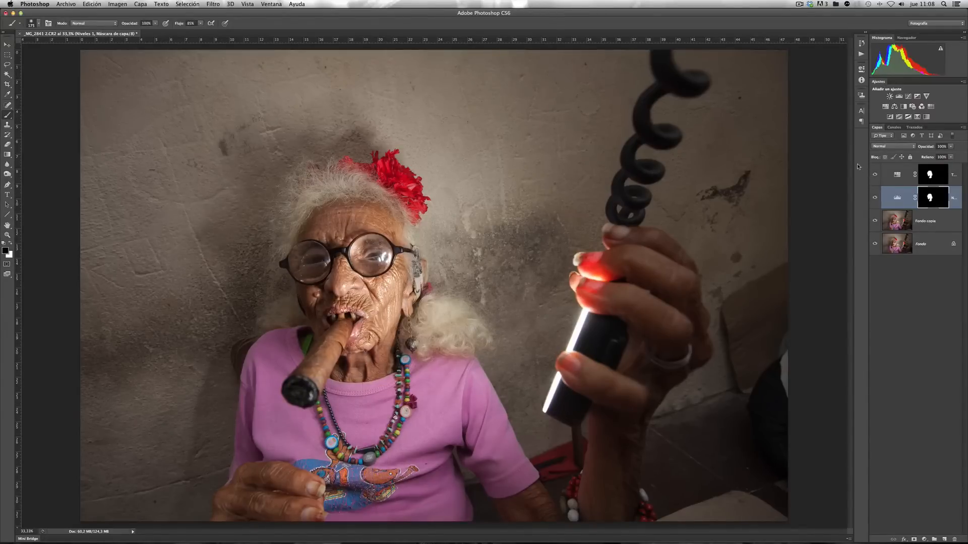
{"action": "key", "text": "super+plus"}
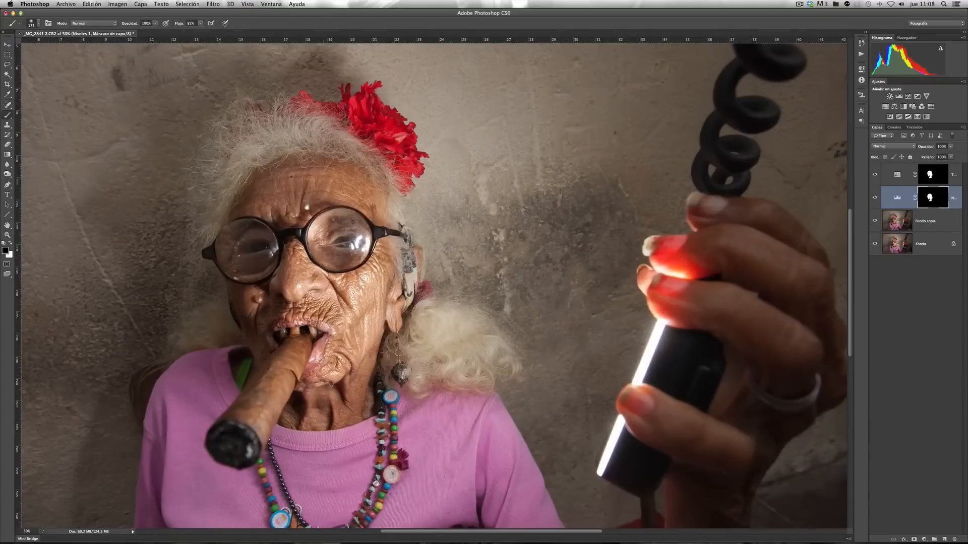
{"action": "left_click_drag", "start_coordinate": [422, 307], "coordinate": [498, 162]}
{"action": "mouse_move", "coordinate": [484, 272]}
{"action": "left_mouse_down"}
{"action": "mouse_move", "coordinate": [484, 179]}
{"action": "mouse_move", "coordinate": [510, 212]}
{"action": "mouse_move", "coordinate": [437, 331]}
{"action": "left_mouse_up"}
{"action": "key", "text": "super+minus"}
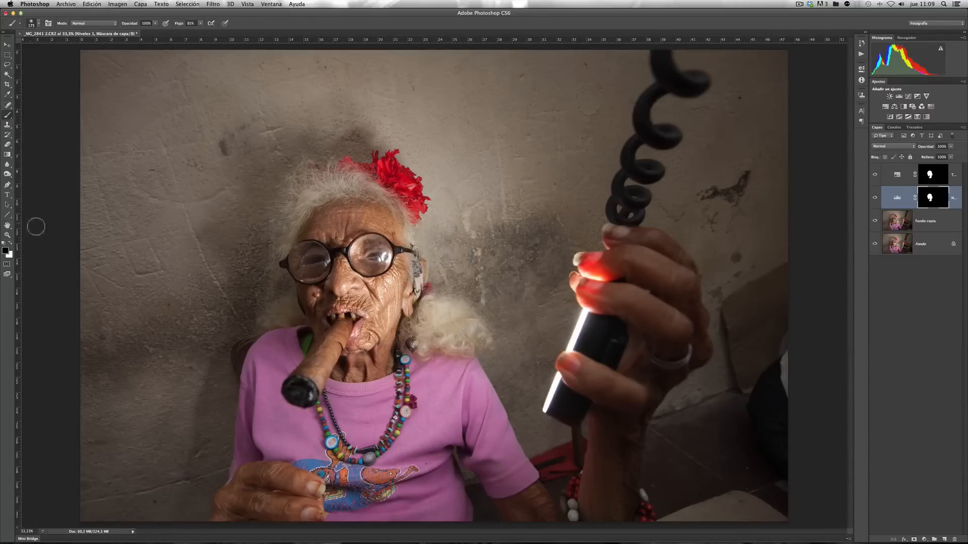
- Start a quick mask and paint over the bright tuft of hair beside the woman's neck, resizing the brush as needed
{"action": "left_click", "coordinate": [7, 264]}
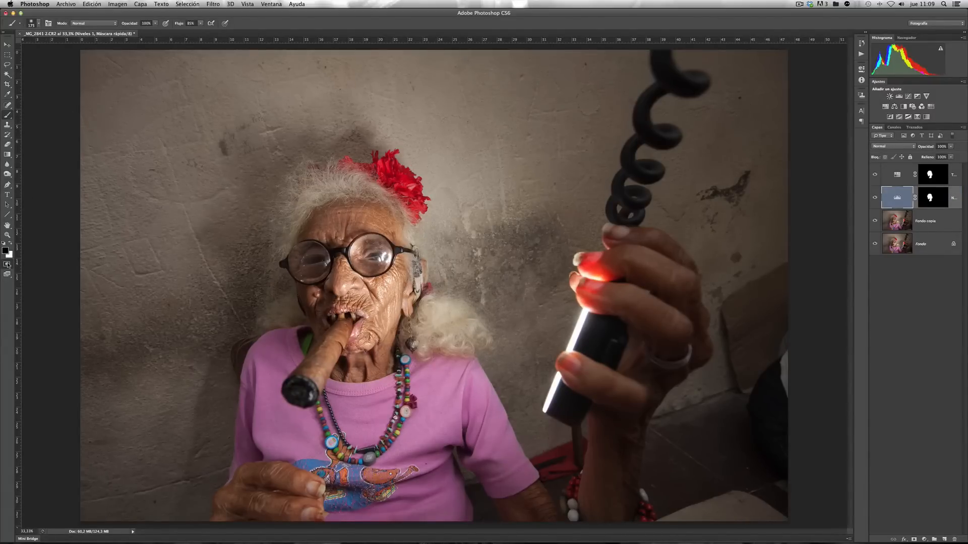
{"action": "mouse_move", "coordinate": [431, 306]}
{"action": "left_mouse_down"}
{"action": "mouse_move", "coordinate": [428, 322]}
{"action": "mouse_move", "coordinate": [440, 332]}
{"action": "mouse_move", "coordinate": [434, 326]}
{"action": "mouse_move", "coordinate": [450, 322]}
{"action": "mouse_move", "coordinate": [464, 337]}
{"action": "mouse_move", "coordinate": [426, 349]}
{"action": "left_mouse_up"}
{"action": "key", "text": "bracketright"}
{"action": "key", "text": "bracketright"}
{"action": "key", "text": "bracketright"}
{"action": "key", "text": "bracketleft"}
{"action": "key", "text": "bracketleft"}
{"action": "left_click_drag", "start_coordinate": [476, 330], "coordinate": [458, 318]}
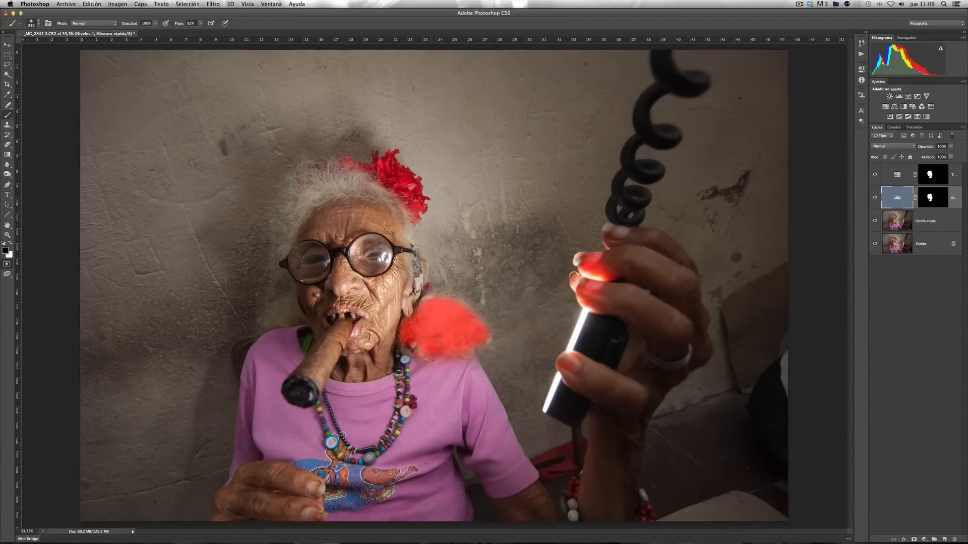
- Paint the quick mask over the hair around the top of the head and the darker tuft on the cigar side
{"action": "mouse_move", "coordinate": [410, 260]}
{"action": "left_mouse_down"}
{"action": "mouse_move", "coordinate": [409, 225]}
{"action": "mouse_move", "coordinate": [393, 199]}
{"action": "mouse_move", "coordinate": [353, 177]}
{"action": "mouse_move", "coordinate": [330, 193]}
{"action": "mouse_move", "coordinate": [336, 177]}
{"action": "mouse_move", "coordinate": [304, 174]}
{"action": "mouse_move", "coordinate": [315, 201]}
{"action": "mouse_move", "coordinate": [309, 187]}
{"action": "mouse_move", "coordinate": [284, 245]}
{"action": "left_mouse_up"}
{"action": "key", "text": "bracketright"}
{"action": "key", "text": "bracketright"}
{"action": "key", "text": "bracketright"}
{"action": "key", "text": "bracketright"}
{"action": "key", "text": "bracketright"}
{"action": "mouse_move", "coordinate": [290, 308]}
{"action": "left_mouse_down"}
{"action": "mouse_move", "coordinate": [267, 320]}
{"action": "mouse_move", "coordinate": [299, 321]}
{"action": "mouse_move", "coordinate": [290, 303]}
{"action": "mouse_move", "coordinate": [275, 311]}
{"action": "mouse_move", "coordinate": [291, 285]}
{"action": "mouse_move", "coordinate": [293, 293]}
{"action": "left_mouse_up"}
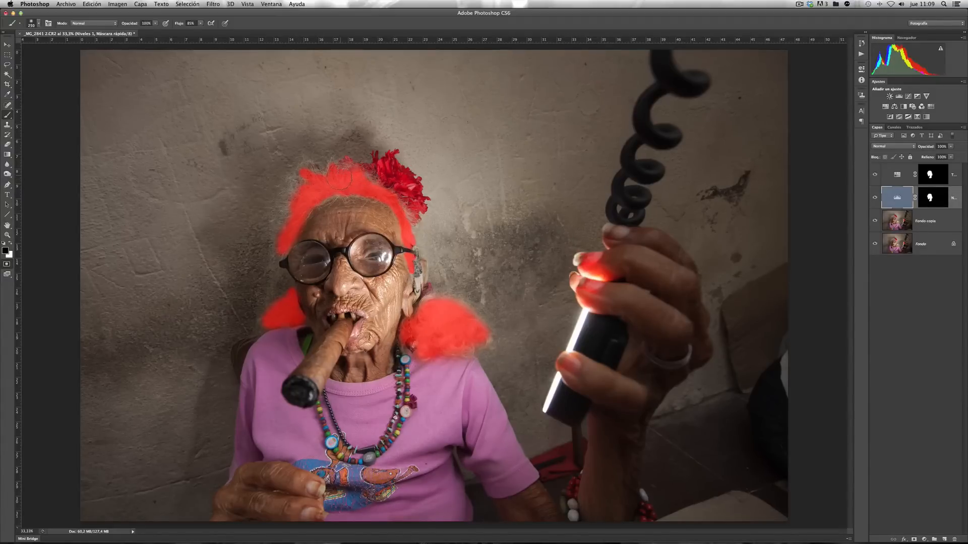
{"action": "left_click_drag", "start_coordinate": [309, 189], "coordinate": [317, 184]}
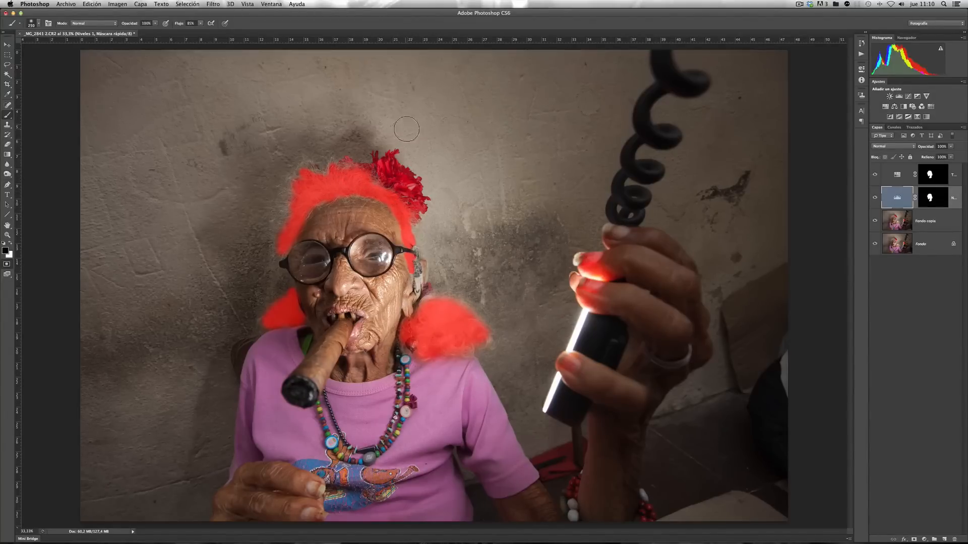
- Reduce the brush to 150 px and preview the painted hair mask as a selection before returning to the quick mask
{"action": "key", "text": "bracketleft"}
{"action": "key", "text": "bracketleft"}
{"action": "left_click", "coordinate": [36, 25]}
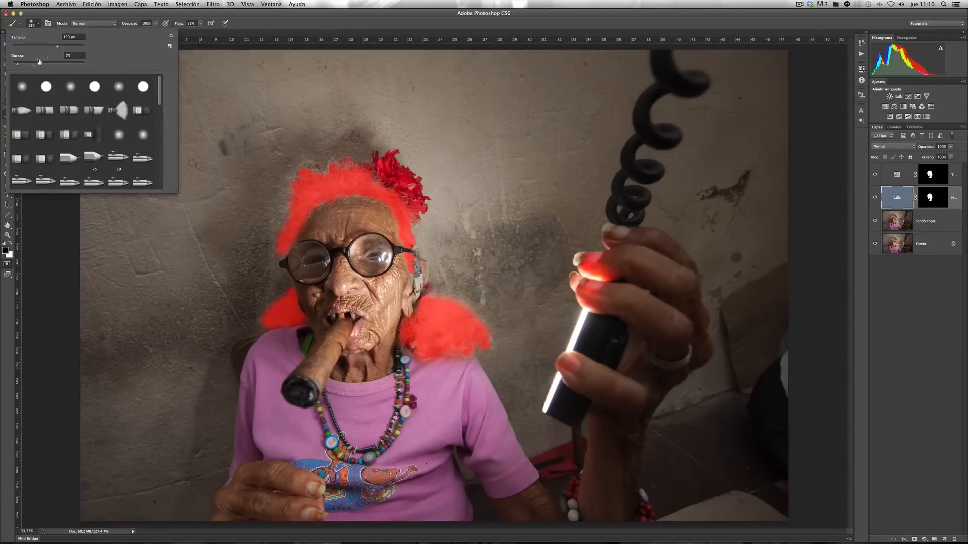
{"action": "left_click", "coordinate": [199, 13]}
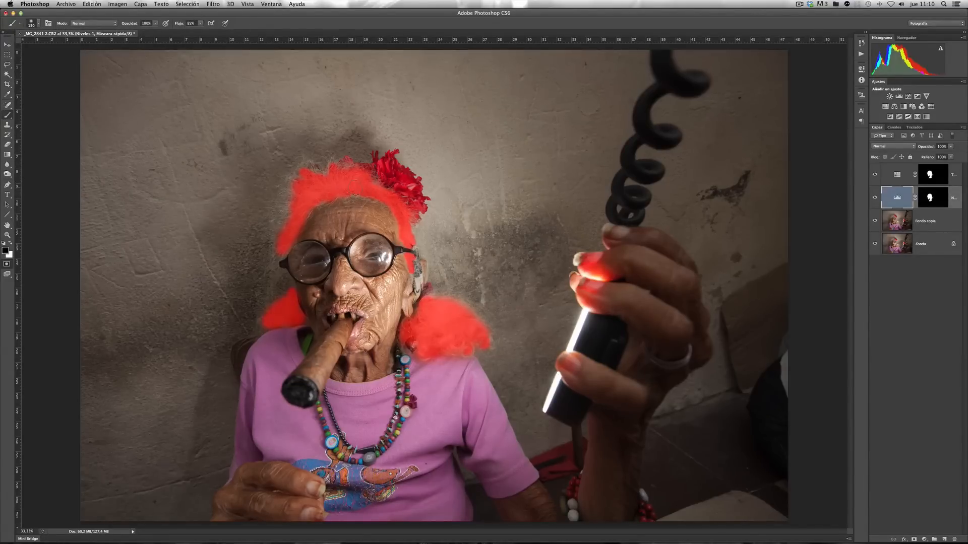
{"action": "left_click", "coordinate": [7, 265]}
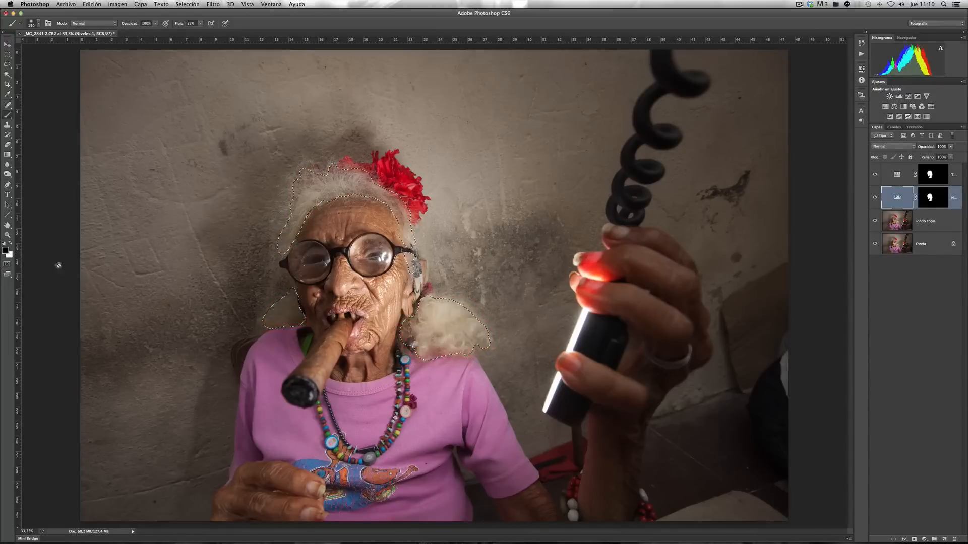
{"action": "left_click", "coordinate": [7, 264]}
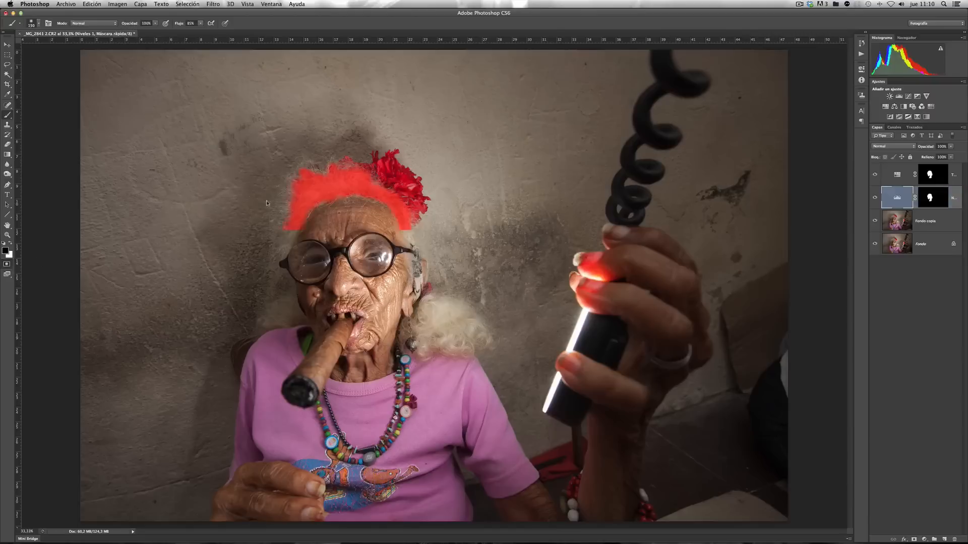
- Soften the quick mask with a Gaussian Blur of 21.9 pixels radius and convert it into a hair selection
{"action": "left_click", "coordinate": [215, 4]}
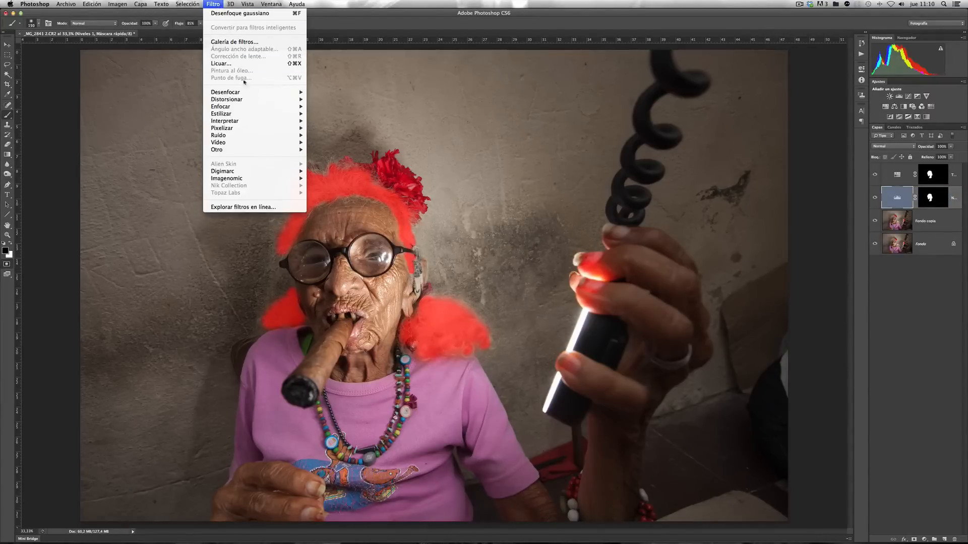
{"action": "mouse_move", "coordinate": [261, 92]}
{"action": "left_click", "coordinate": [364, 173]}
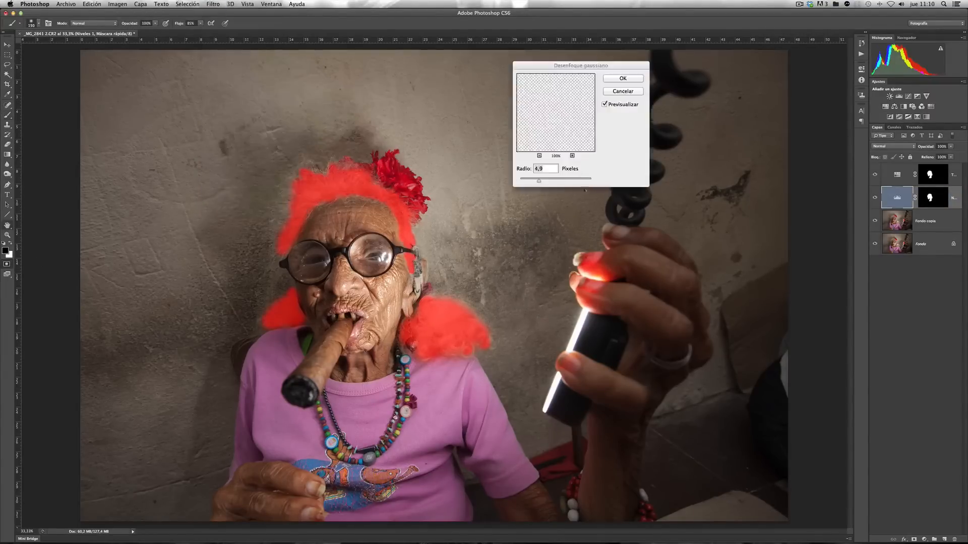
{"action": "left_click_drag", "start_coordinate": [544, 180], "coordinate": [552, 180]}
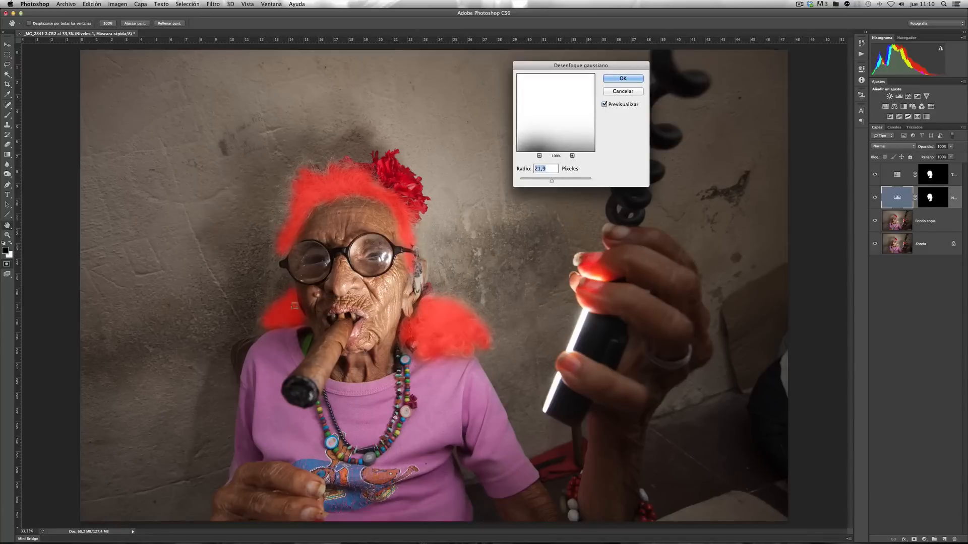
{"action": "left_click", "coordinate": [623, 79]}
{"action": "key", "text": "b"}
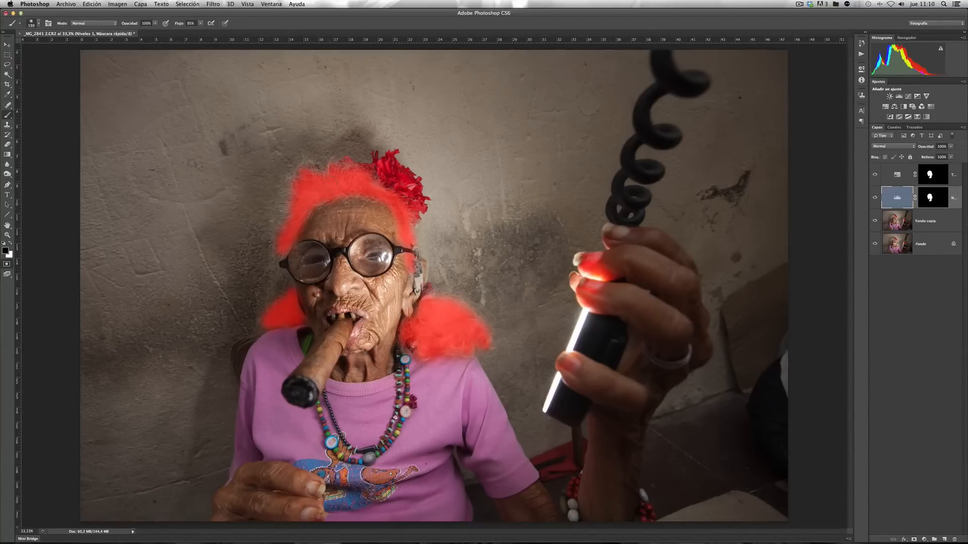
{"action": "left_click", "coordinate": [7, 264]}
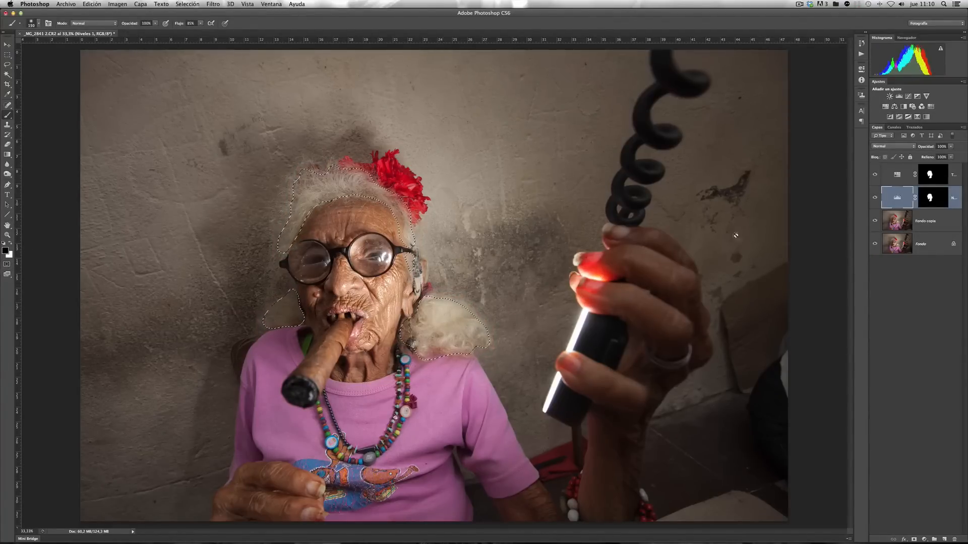
- Add a Levels adjustment for the hair above the face layers, with input levels 24, 0.93 and 226
{"action": "left_click", "coordinate": [932, 175]}
{"action": "left_click", "coordinate": [899, 96]}
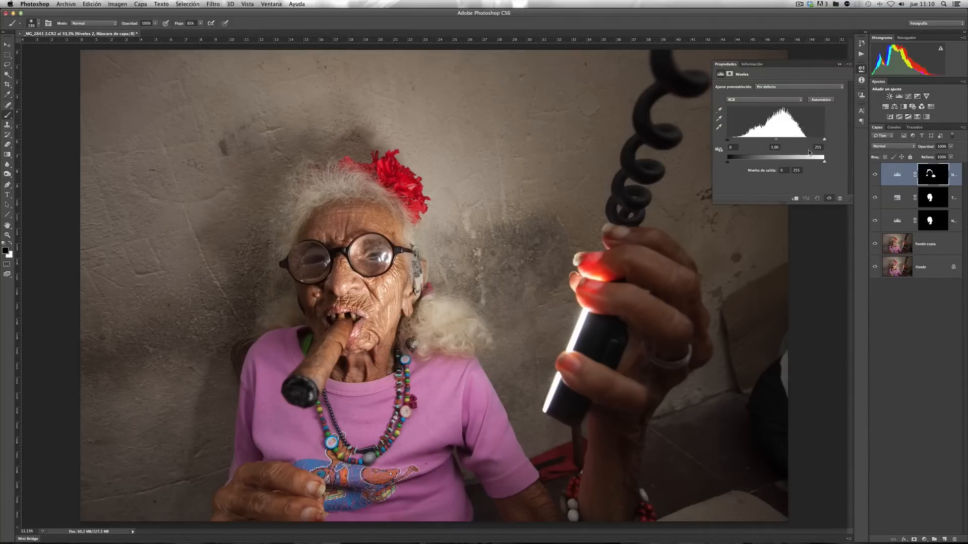
{"action": "left_click_drag", "start_coordinate": [823, 140], "coordinate": [809, 140]}
{"action": "left_click_drag", "start_coordinate": [728, 139], "coordinate": [777, 143]}
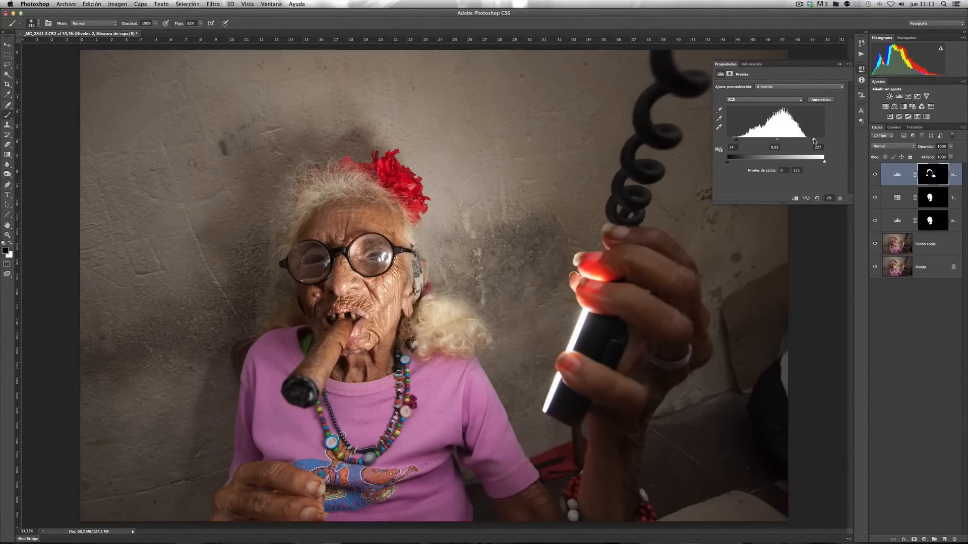
- Compare the hair with the new Levels adjustment hidden and shown, leaving it visible
{"action": "left_click", "coordinate": [830, 198]}
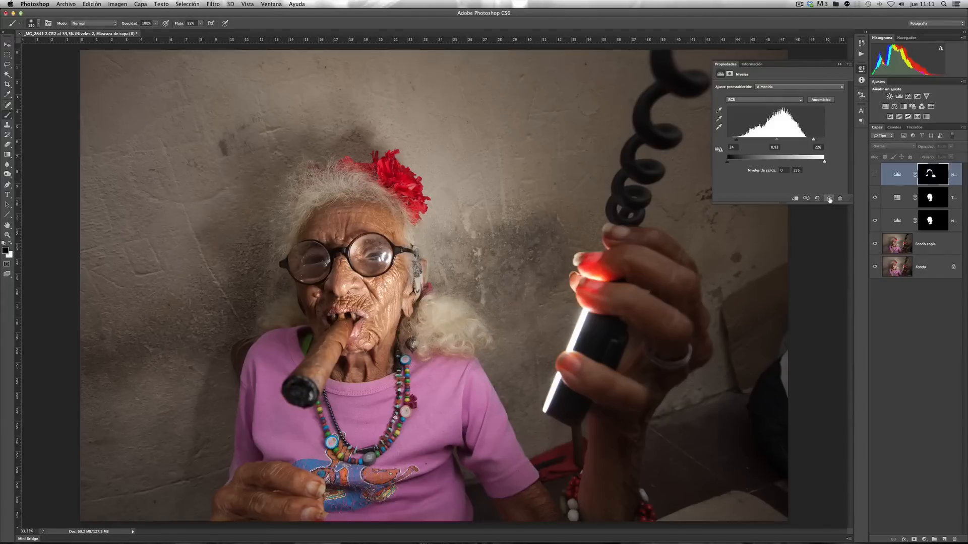
{"action": "left_click", "coordinate": [829, 198]}
{"action": "left_click", "coordinate": [829, 198]}
{"action": "left_click", "coordinate": [828, 198]}
{"action": "left_click", "coordinate": [828, 199]}
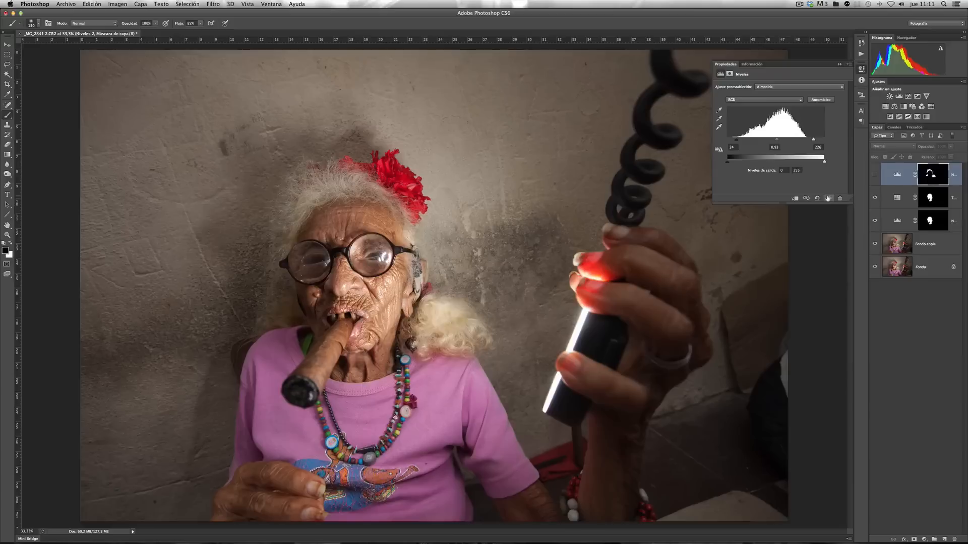
{"action": "left_click", "coordinate": [826, 198]}
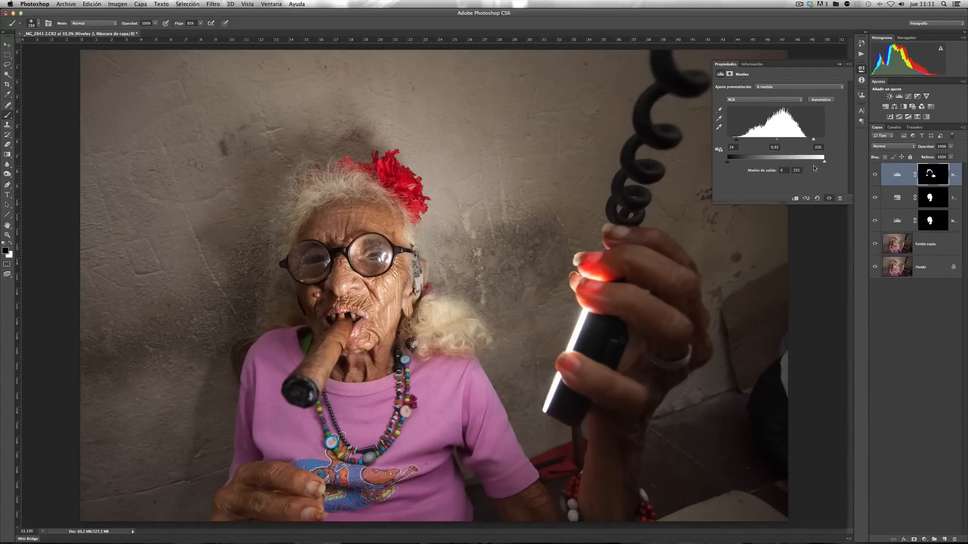
{"action": "left_click", "coordinate": [862, 70]}
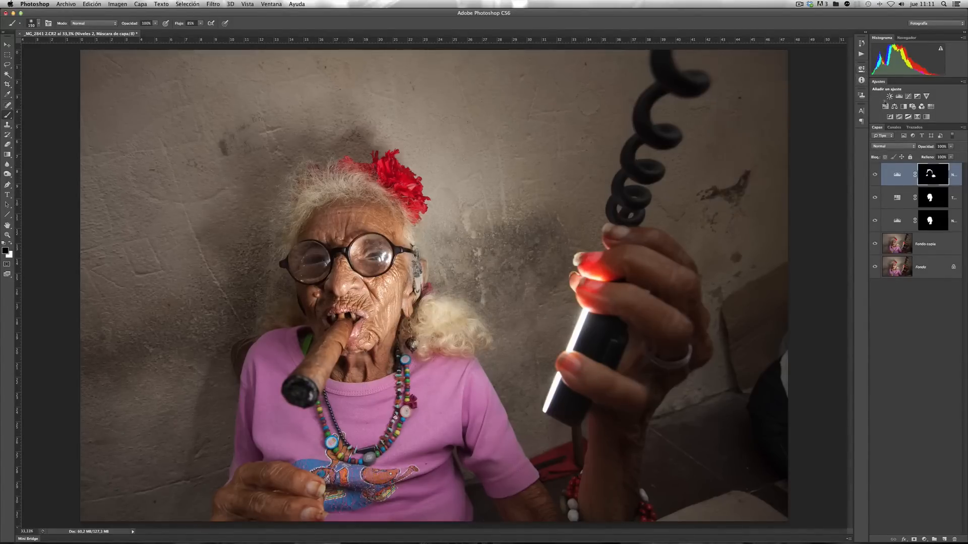
- Load the hair Levels mask as a selection and add a Hue/Saturation adjustment layer with lowered saturation
{"action": "left_click", "coordinate": [930, 176], "text": "super"}
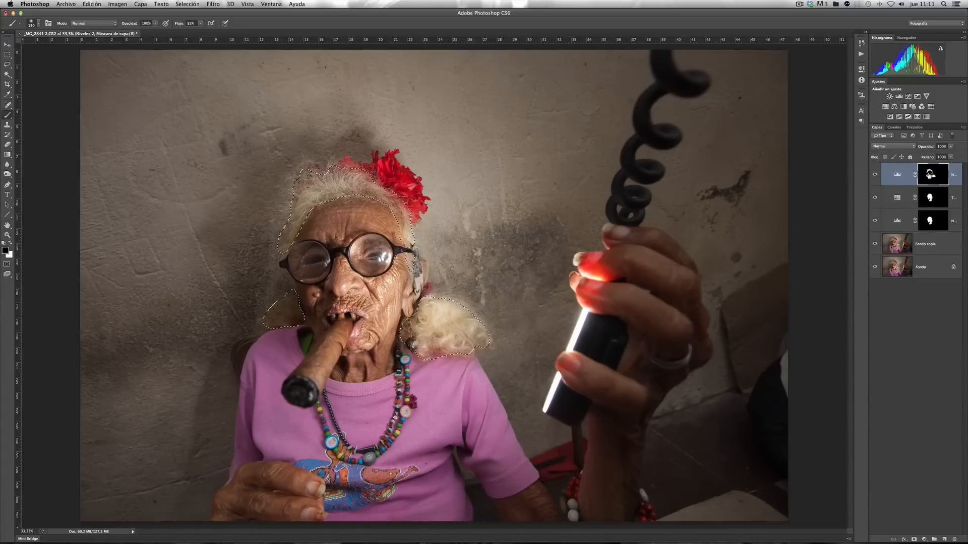
{"action": "right_click", "coordinate": [930, 175]}
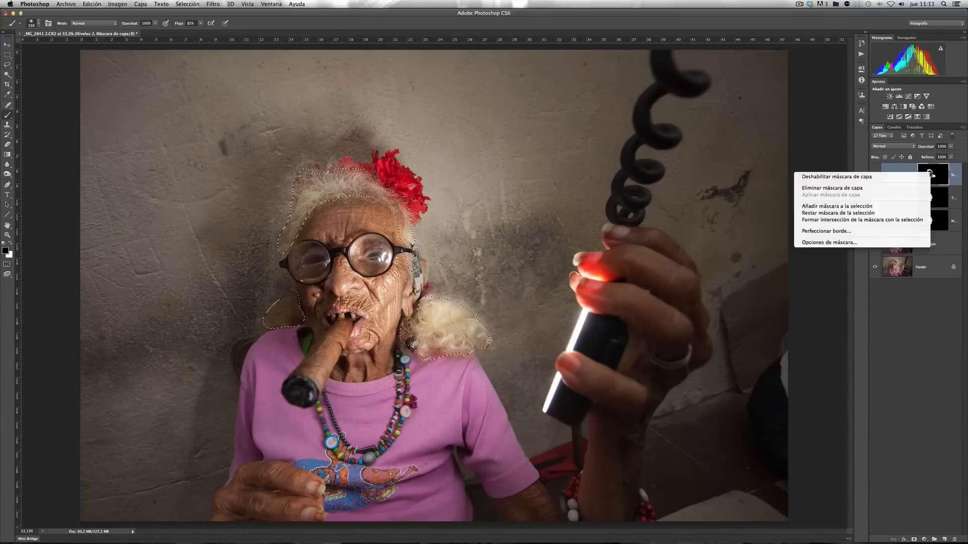
{"action": "left_click", "coordinate": [957, 175]}
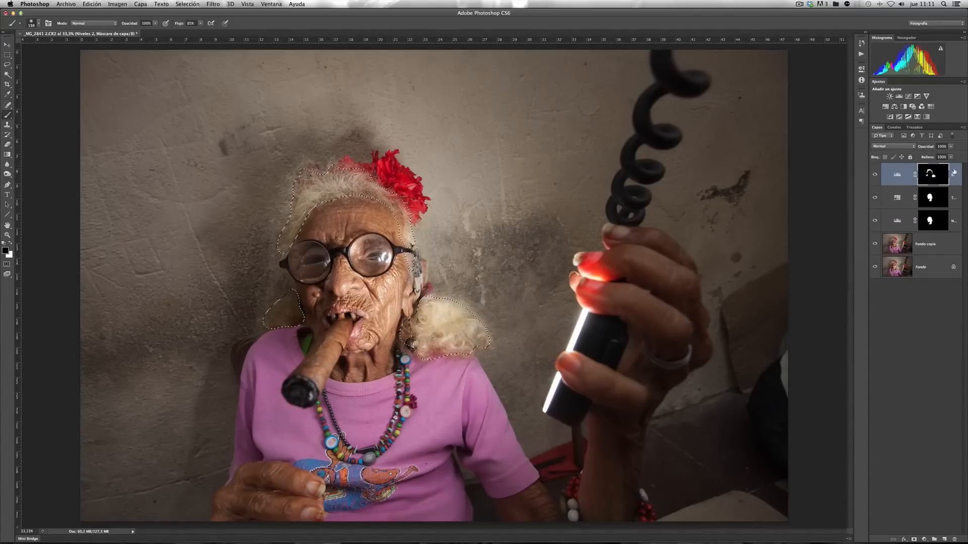
{"action": "left_click", "coordinate": [886, 108]}
{"action": "left_click_drag", "start_coordinate": [780, 130], "coordinate": [778, 130]}
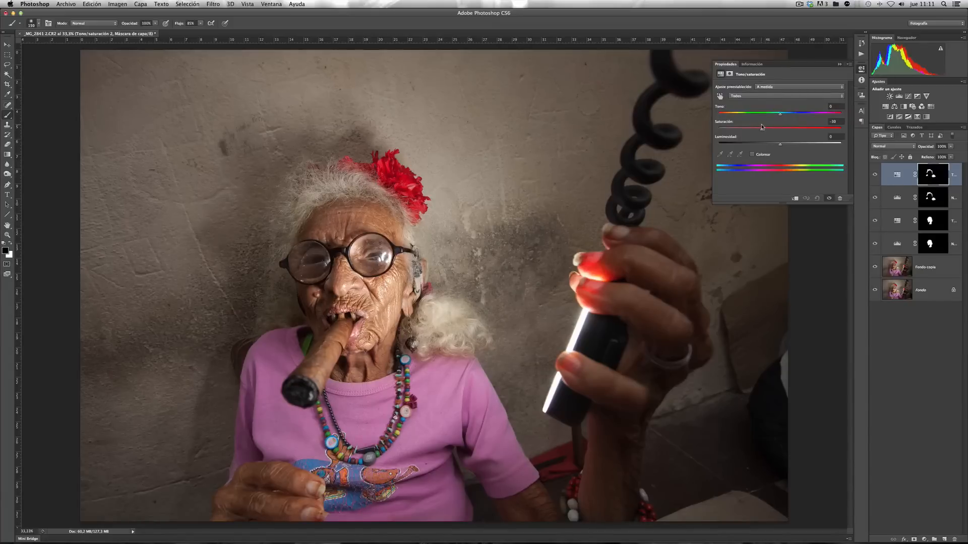
{"action": "left_click", "coordinate": [861, 72]}
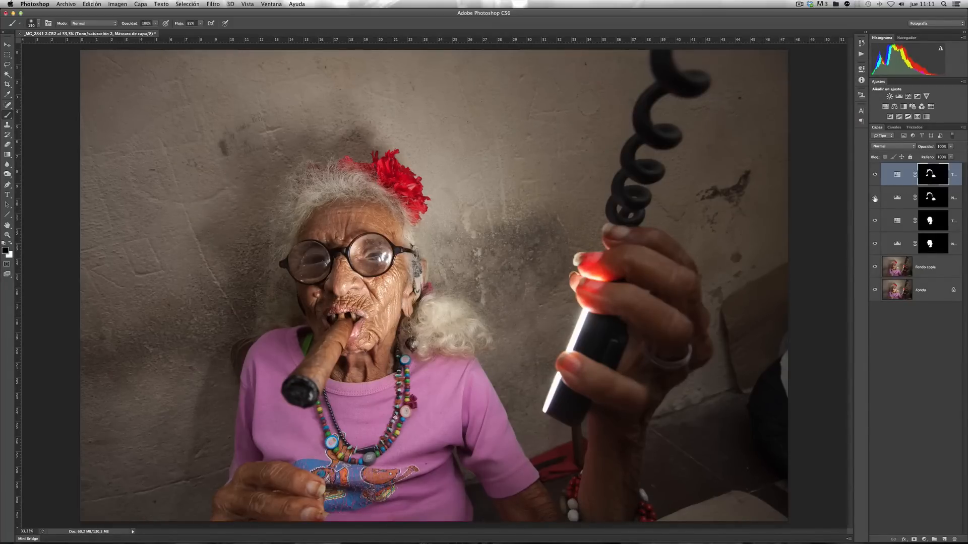
- Compare the hair with its Hue/Saturation layer hidden and shown, both in the full view and up close
{"action": "left_click", "coordinate": [875, 174]}
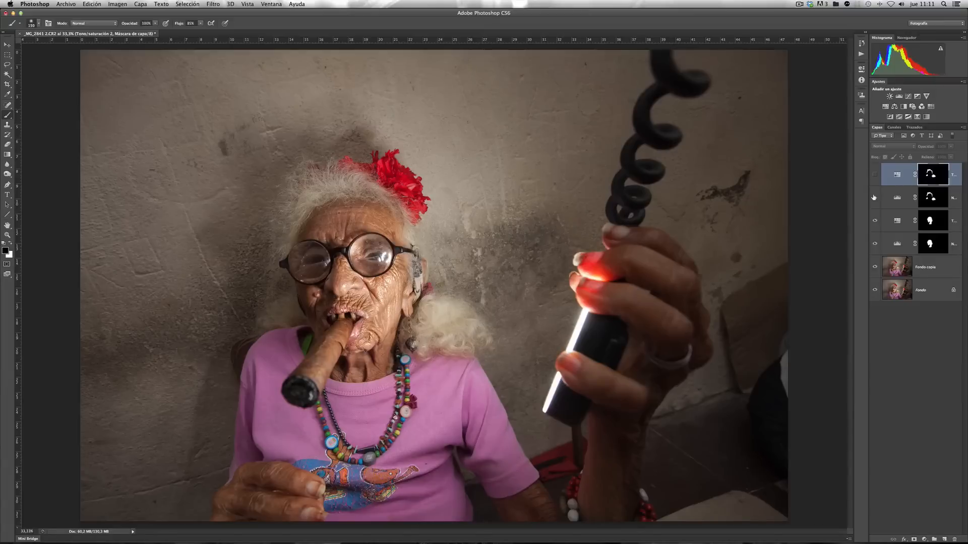
{"action": "left_click", "coordinate": [875, 174]}
{"action": "key", "text": "super+plus"}
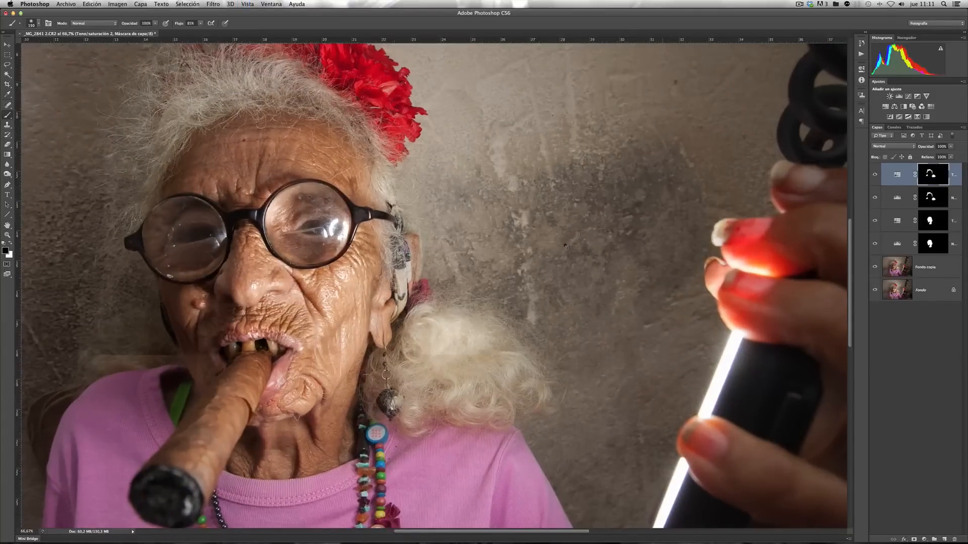
{"action": "key", "text": "super+plus"}
{"action": "key", "text": "super+plus"}
{"action": "left_click_drag", "start_coordinate": [526, 357], "coordinate": [625, 172]}
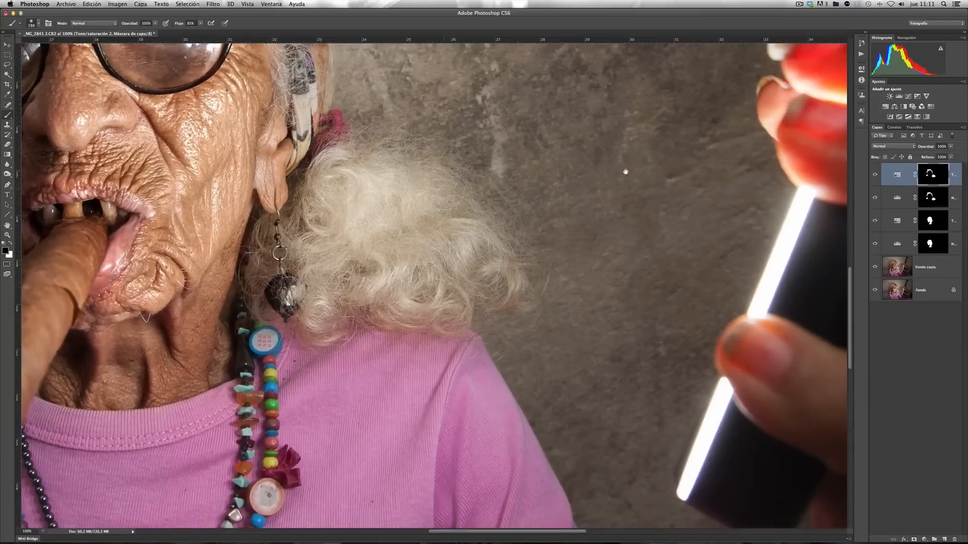
{"action": "left_click", "coordinate": [875, 173]}
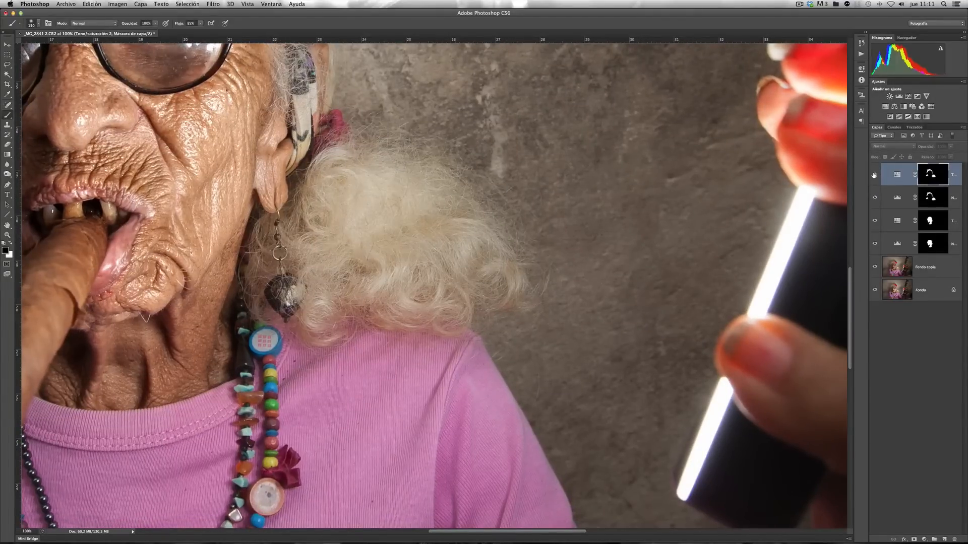
{"action": "left_click", "coordinate": [874, 174]}
{"action": "key", "text": "super+minus"}
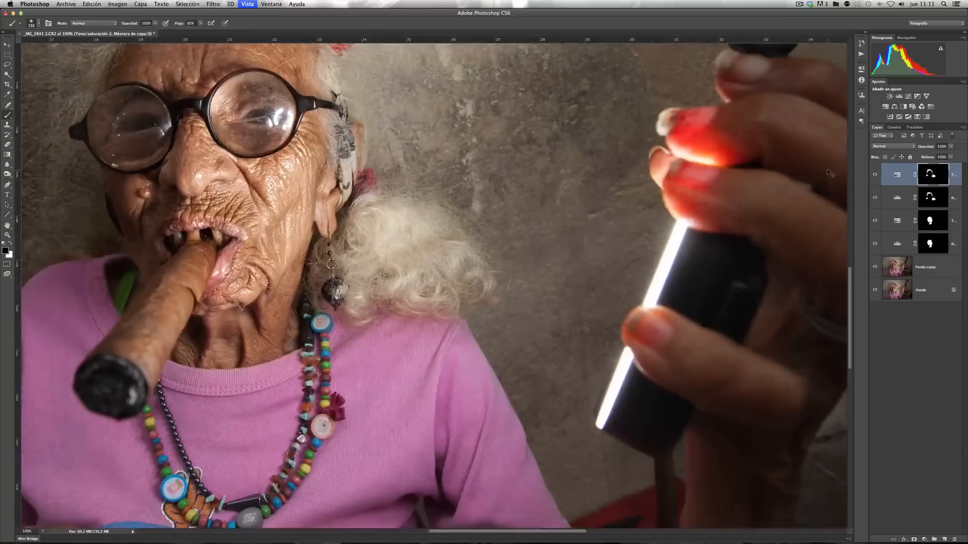
{"action": "key", "text": "super+minus"}
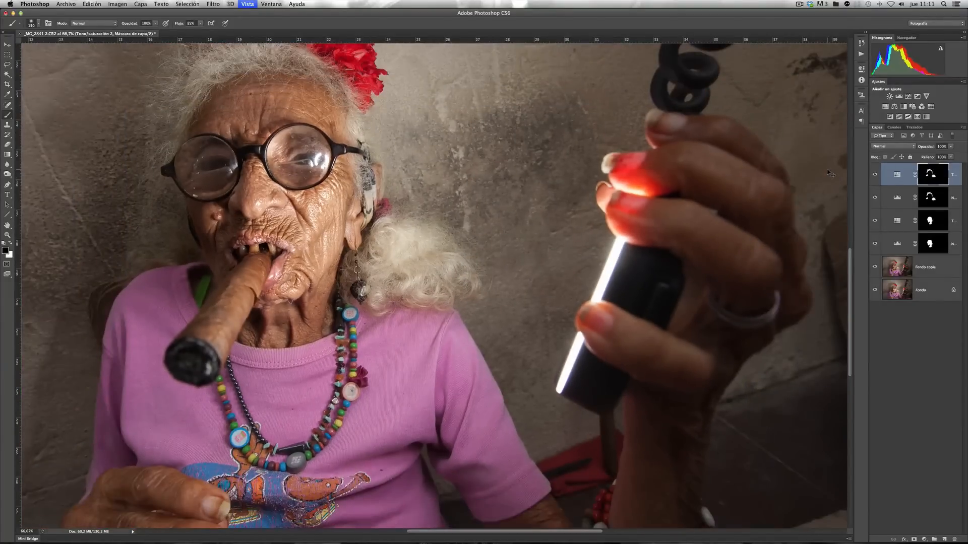
{"action": "key", "text": "super+minus"}
{"action": "key", "text": "super+minus"}
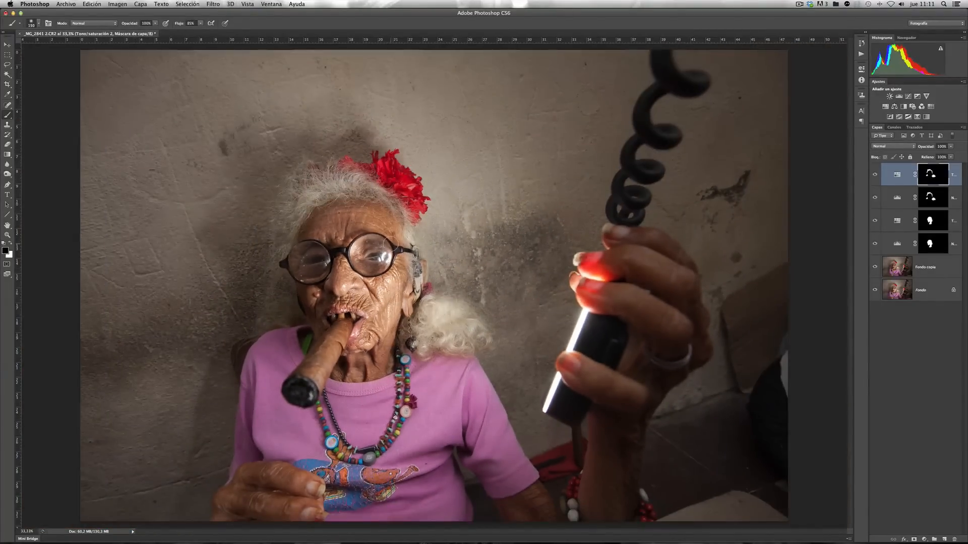
- Make the Fondo copia layer active and dab the tip of the nose with the Spot Healing Brush
{"action": "key", "text": "super+plus"}
{"action": "key", "text": "super+plus"}
{"action": "key", "text": "super+plus"}
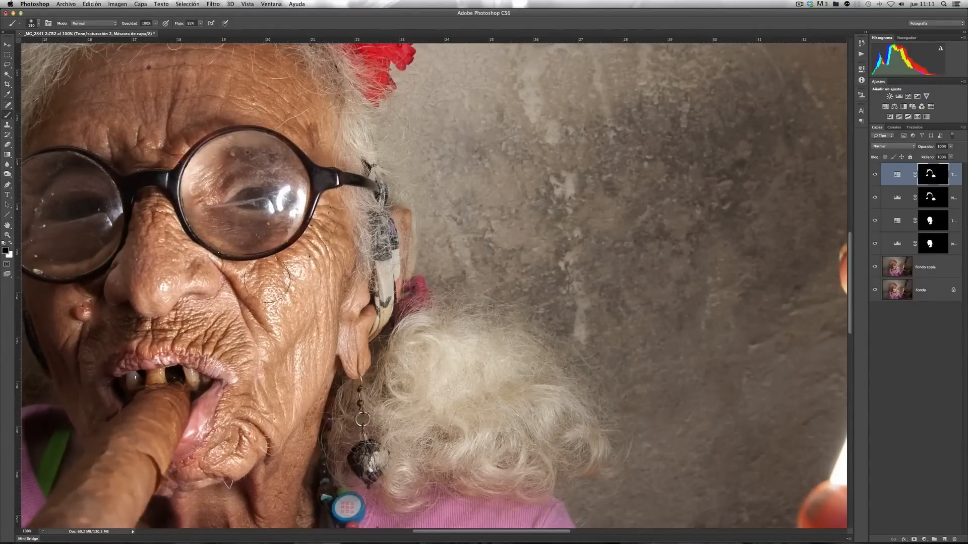
{"action": "left_click", "coordinate": [8, 105]}
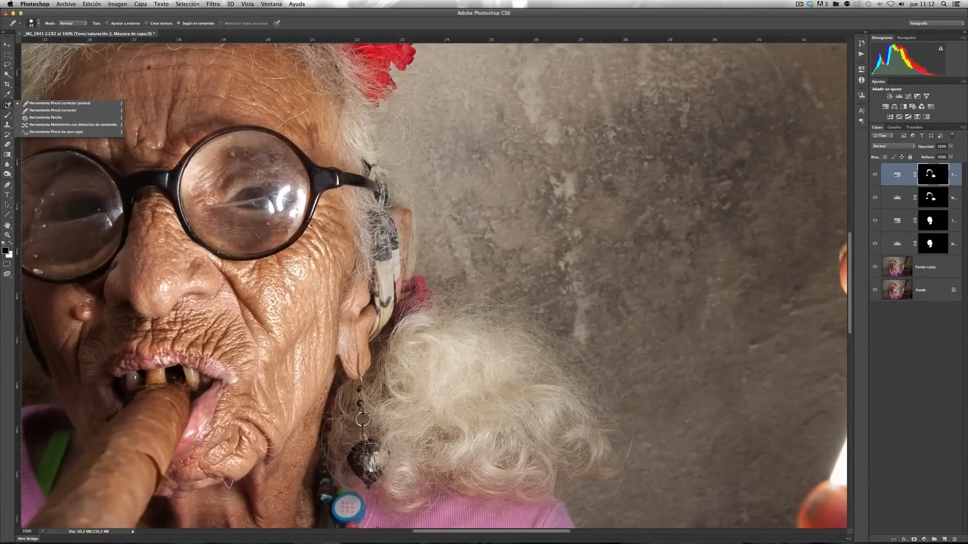
{"action": "left_click", "coordinate": [7, 107]}
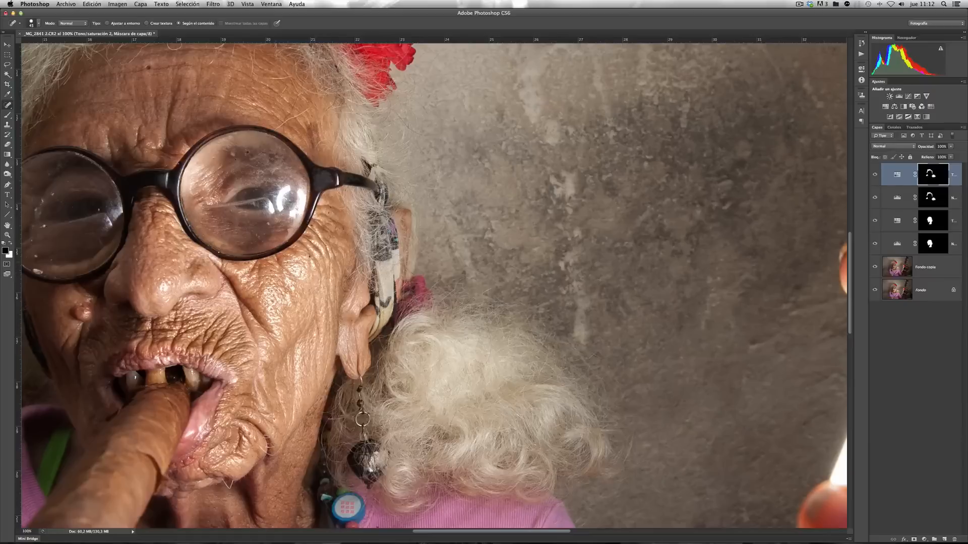
{"action": "mouse_move", "coordinate": [318, 305]}
{"action": "left_mouse_down"}
{"action": "mouse_move", "coordinate": [380, 276]}
{"action": "mouse_move", "coordinate": [439, 273]}
{"action": "left_mouse_up"}
{"action": "left_click", "coordinate": [7, 106]}
{"action": "left_click", "coordinate": [36, 103]}
{"action": "left_click", "coordinate": [933, 271]}
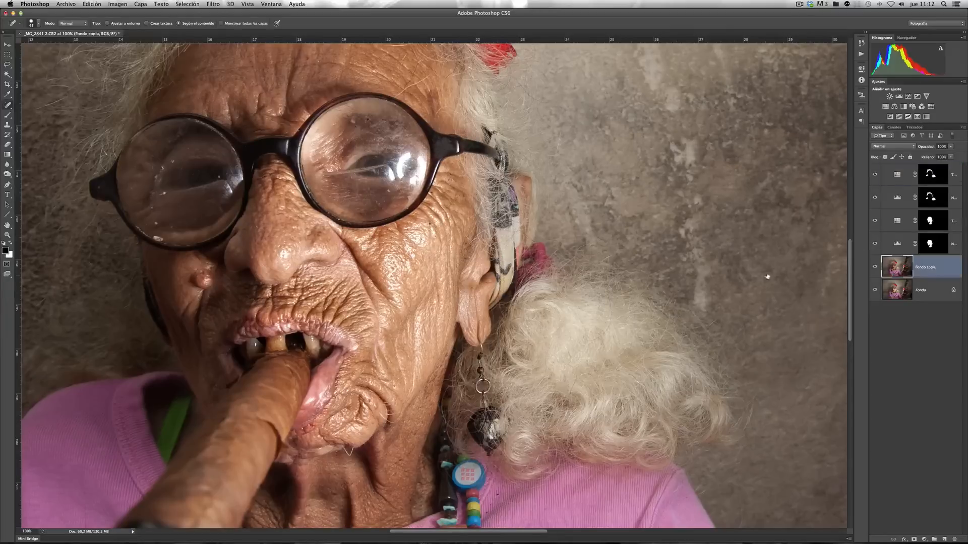
{"action": "left_click", "coordinate": [281, 254]}
- Switch to the Clone Stamp tool and shrink its brush to a small size for fine retouching
{"action": "left_click_drag", "start_coordinate": [7, 125], "coordinate": [31, 125]}
{"action": "left_click", "coordinate": [31, 125]}
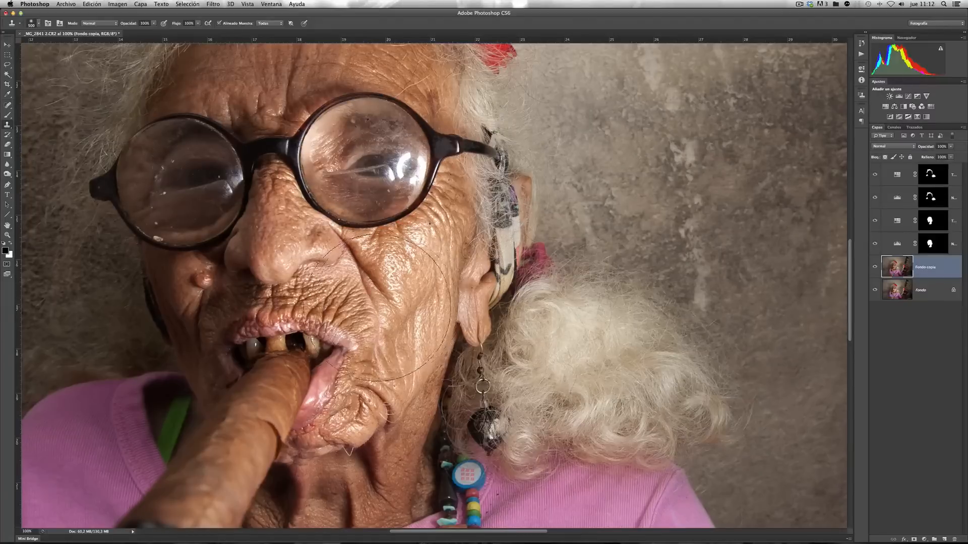
{"action": "key", "text": "bracketleft"}
{"action": "key", "text": "bracketleft"}
{"action": "key", "text": "bracketleft"}
{"action": "key", "text": "bracketleft"}
{"action": "key", "text": "bracketleft"}
{"action": "key", "text": "bracketleft"}
{"action": "key", "text": "bracketleft"}
{"action": "key", "text": "bracketleft"}
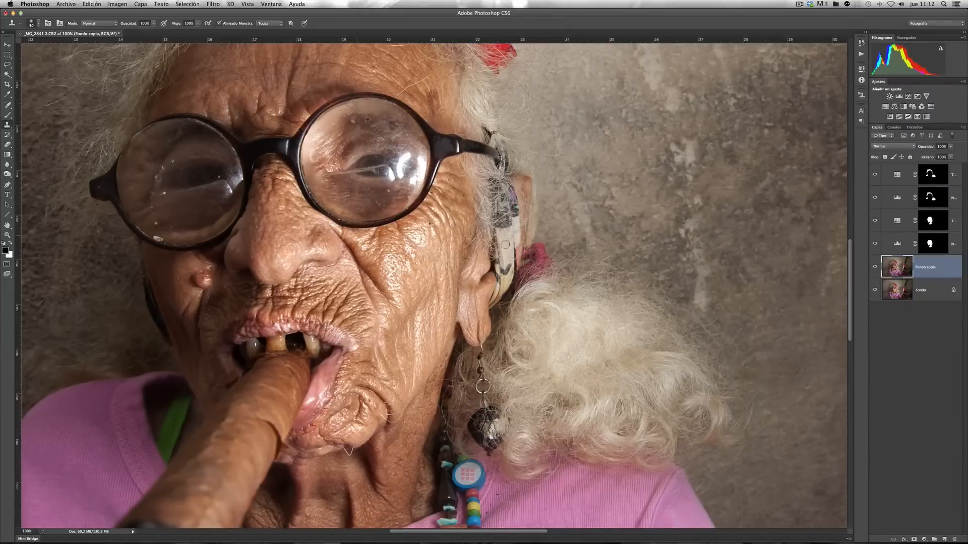
{"action": "key", "text": "super+minus"}
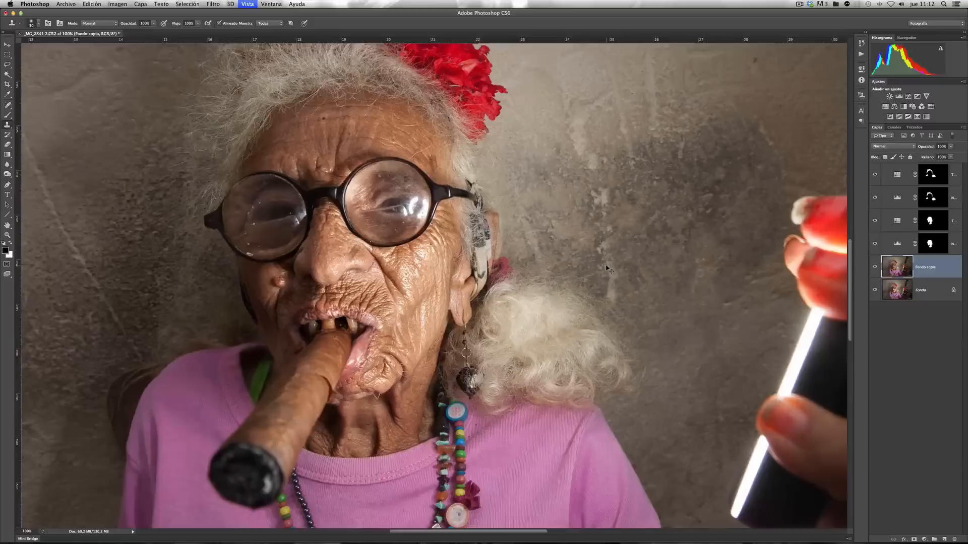
{"action": "key", "text": "super+minus"}
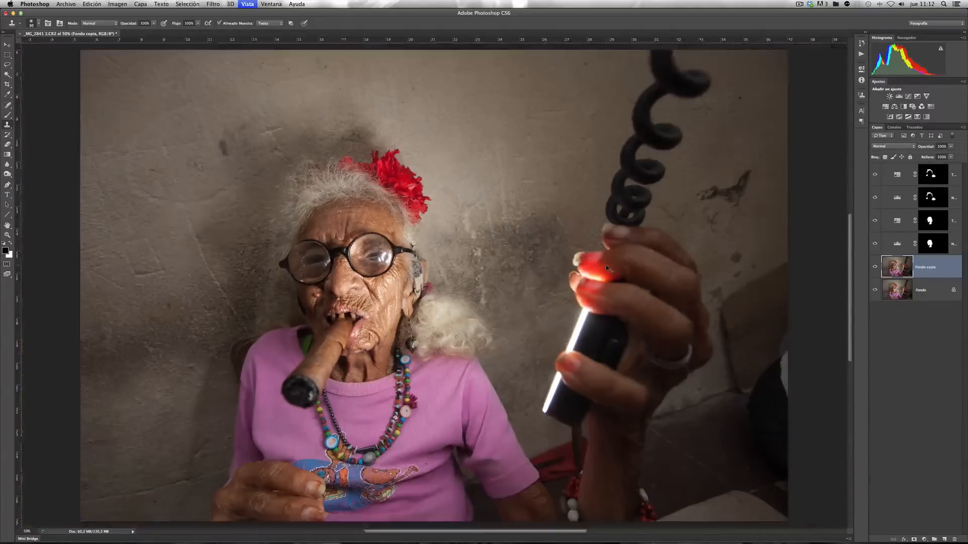
- Compare the image with the Fondo copia layer hidden and shown
{"action": "left_click", "coordinate": [876, 268]}
{"action": "left_click", "coordinate": [875, 268]}
{"action": "left_click", "coordinate": [876, 267]}
{"action": "left_click", "coordinate": [876, 267]}
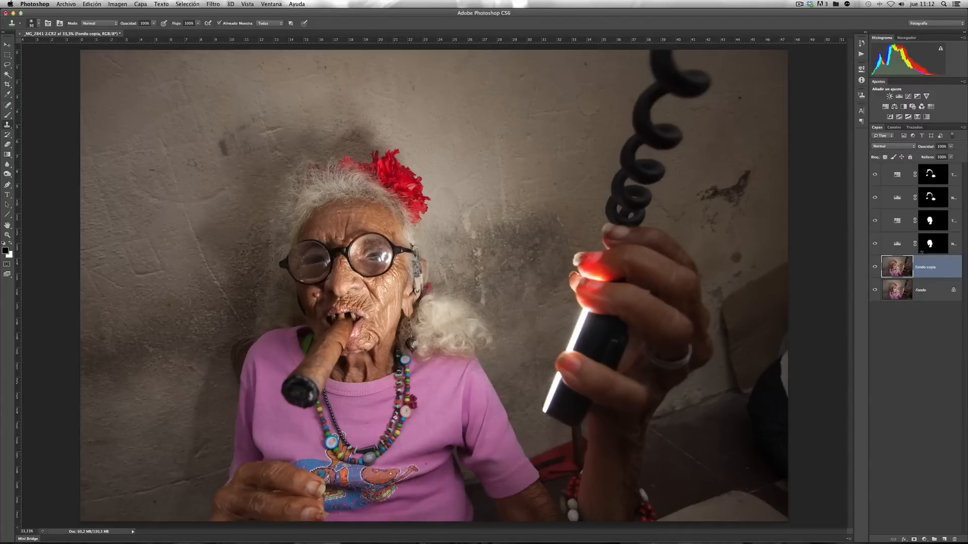
- In Quick Mask mode, paint over the wall above and to the left of the woman with a very large soft brush
{"action": "left_click", "coordinate": [9, 115]}
{"action": "left_click", "coordinate": [8, 264]}
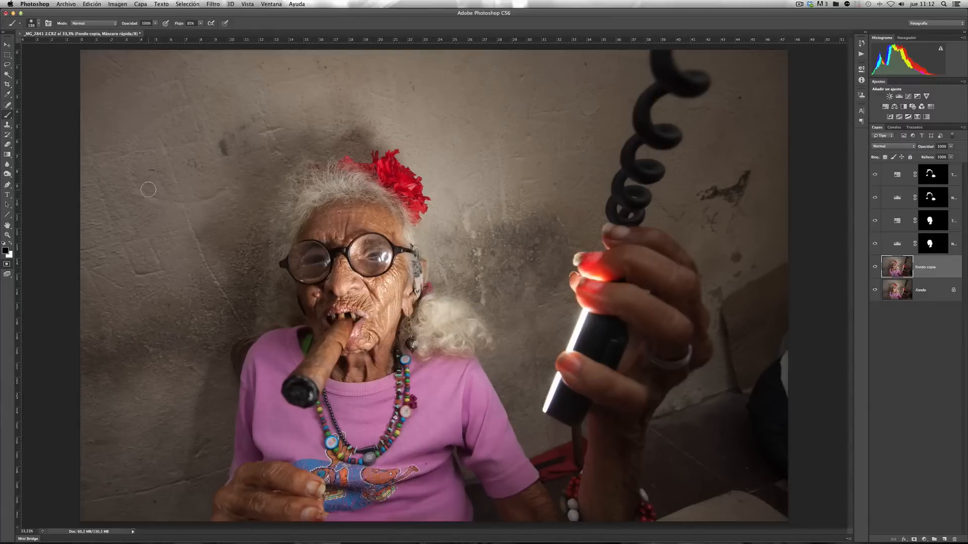
{"action": "key", "text": "bracketright"}
{"action": "key", "text": "bracketright"}
{"action": "key", "text": "bracketright"}
{"action": "key", "text": "bracketright"}
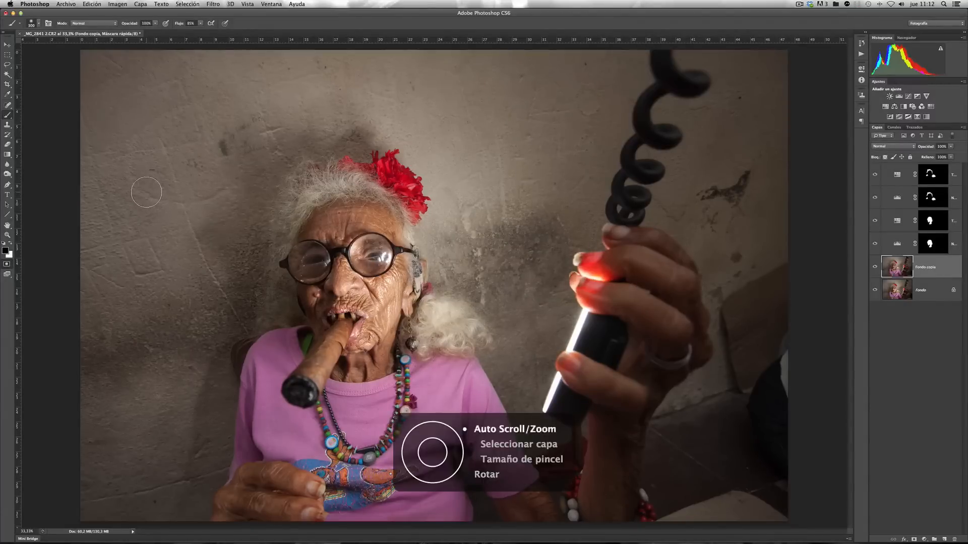
{"action": "key", "text": "bracketright"}
{"action": "key", "text": "bracketright"}
{"action": "key", "text": "bracketright"}
{"action": "key", "text": "bracketright"}
{"action": "key", "text": "bracketright"}
{"action": "key", "text": "bracketright"}
{"action": "left_click", "coordinate": [132, 189]}
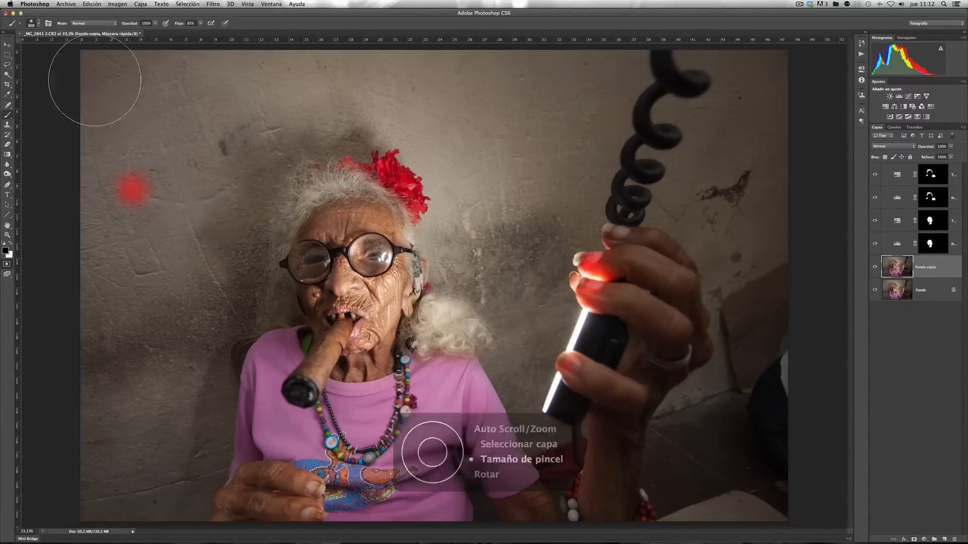
{"action": "mouse_move", "coordinate": [104, 76]}
{"action": "left_mouse_down"}
{"action": "mouse_move", "coordinate": [99, 302]}
{"action": "mouse_move", "coordinate": [82, 464]}
{"action": "mouse_move", "coordinate": [125, 501]}
{"action": "mouse_move", "coordinate": [146, 475]}
{"action": "mouse_move", "coordinate": [129, 226]}
{"action": "mouse_move", "coordinate": [162, 69]}
{"action": "mouse_move", "coordinate": [196, 76]}
{"action": "left_mouse_up"}
{"action": "mouse_move", "coordinate": [401, 79]}
{"action": "left_mouse_down"}
{"action": "mouse_move", "coordinate": [597, 80]}
{"action": "mouse_move", "coordinate": [318, 102]}
{"action": "mouse_move", "coordinate": [234, 134]}
{"action": "mouse_move", "coordinate": [120, 264]}
{"action": "mouse_move", "coordinate": [139, 271]}
{"action": "mouse_move", "coordinate": [197, 233]}
{"action": "mouse_move", "coordinate": [214, 266]}
{"action": "mouse_move", "coordinate": [171, 332]}
{"action": "mouse_move", "coordinate": [166, 353]}
{"action": "mouse_move", "coordinate": [186, 400]}
{"action": "mouse_move", "coordinate": [140, 503]}
{"action": "mouse_move", "coordinate": [102, 421]}
{"action": "mouse_move", "coordinate": [156, 261]}
{"action": "mouse_move", "coordinate": [193, 202]}
{"action": "left_mouse_up"}
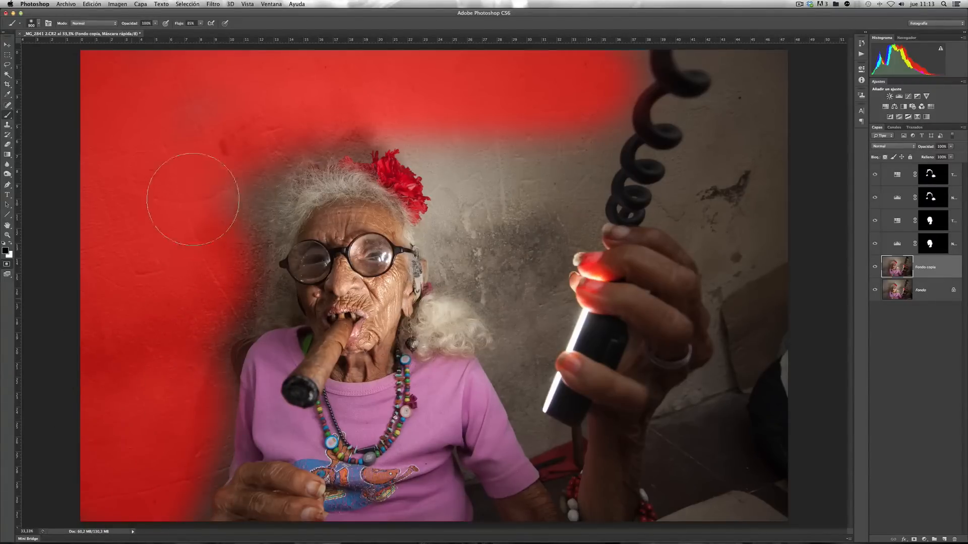
- Mask the wall closer around the woman's hair and across to the coiled cable using a smaller brush
{"action": "key", "text": "bracketleft"}
{"action": "key", "text": "bracketleft"}
{"action": "key", "text": "bracketleft"}
{"action": "key", "text": "bracketleft"}
{"action": "key", "text": "bracketleft"}
{"action": "key", "text": "bracketleft"}
{"action": "key", "text": "bracketright"}
{"action": "key", "text": "bracketright"}
{"action": "key", "text": "bracketright"}
{"action": "mouse_move", "coordinate": [238, 234]}
{"action": "left_mouse_down"}
{"action": "mouse_move", "coordinate": [211, 197]}
{"action": "mouse_move", "coordinate": [243, 206]}
{"action": "mouse_move", "coordinate": [230, 181]}
{"action": "mouse_move", "coordinate": [248, 178]}
{"action": "mouse_move", "coordinate": [246, 167]}
{"action": "mouse_move", "coordinate": [205, 121]}
{"action": "mouse_move", "coordinate": [153, 118]}
{"action": "mouse_move", "coordinate": [300, 116]}
{"action": "mouse_move", "coordinate": [297, 132]}
{"action": "mouse_move", "coordinate": [320, 126]}
{"action": "mouse_move", "coordinate": [323, 139]}
{"action": "mouse_move", "coordinate": [398, 110]}
{"action": "mouse_move", "coordinate": [412, 125]}
{"action": "mouse_move", "coordinate": [390, 127]}
{"action": "mouse_move", "coordinate": [418, 129]}
{"action": "mouse_move", "coordinate": [442, 151]}
{"action": "mouse_move", "coordinate": [463, 192]}
{"action": "mouse_move", "coordinate": [440, 228]}
{"action": "mouse_move", "coordinate": [452, 264]}
{"action": "mouse_move", "coordinate": [517, 292]}
{"action": "mouse_move", "coordinate": [489, 227]}
{"action": "mouse_move", "coordinate": [440, 174]}
{"action": "mouse_move", "coordinate": [426, 137]}
{"action": "mouse_move", "coordinate": [364, 109]}
{"action": "mouse_move", "coordinate": [260, 131]}
{"action": "mouse_move", "coordinate": [272, 158]}
{"action": "mouse_move", "coordinate": [230, 198]}
{"action": "mouse_move", "coordinate": [251, 289]}
{"action": "mouse_move", "coordinate": [193, 341]}
{"action": "mouse_move", "coordinate": [202, 451]}
{"action": "mouse_move", "coordinate": [173, 515]}
{"action": "mouse_move", "coordinate": [101, 471]}
{"action": "mouse_move", "coordinate": [105, 237]}
{"action": "left_mouse_up"}
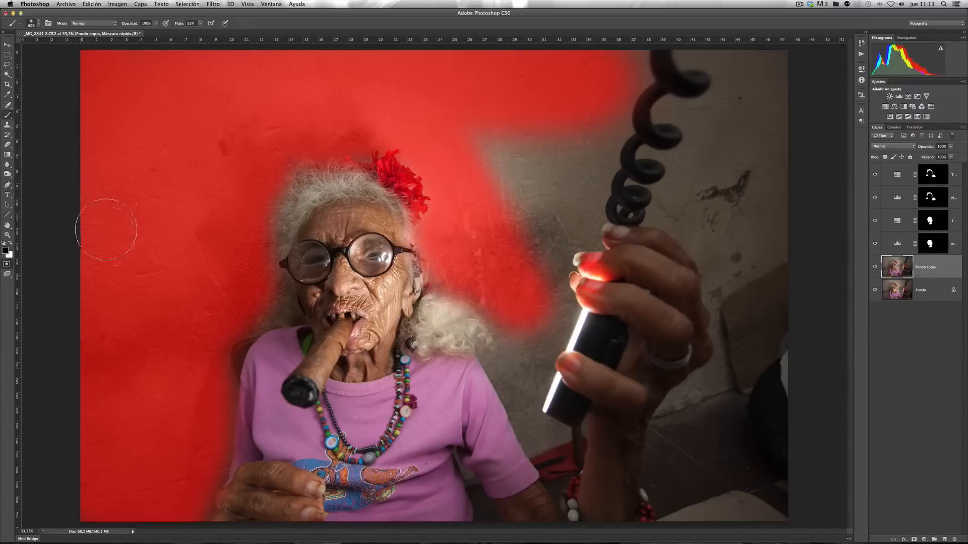
{"action": "left_click_drag", "start_coordinate": [498, 150], "coordinate": [521, 223]}
{"action": "mouse_move", "coordinate": [467, 99]}
{"action": "left_mouse_down"}
{"action": "mouse_move", "coordinate": [480, 142]}
{"action": "mouse_move", "coordinate": [518, 197]}
{"action": "mouse_move", "coordinate": [543, 178]}
{"action": "mouse_move", "coordinate": [602, 92]}
{"action": "left_mouse_up"}
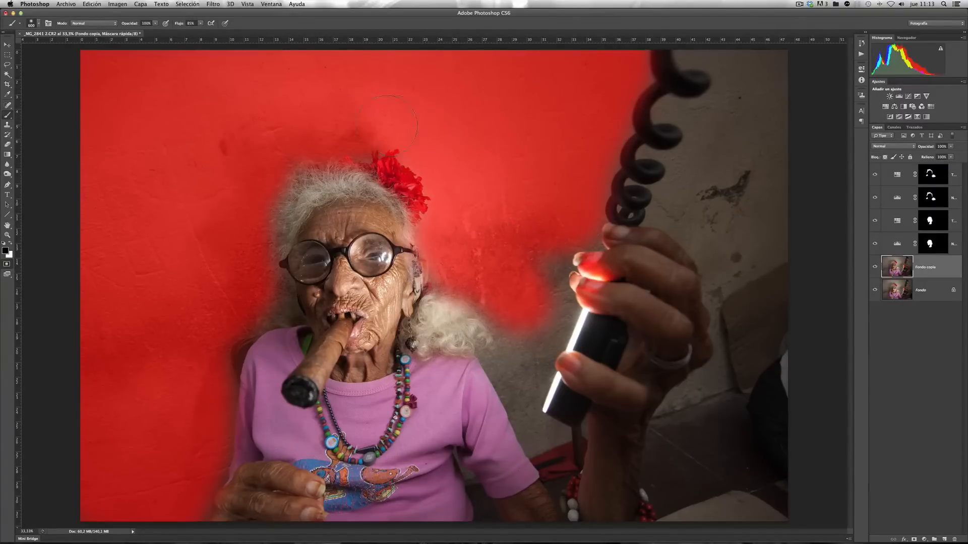
- Extend the quick mask over the wall between the white side hair and the hand holding the lamp
{"action": "key", "text": "bracketleft"}
{"action": "key", "text": "bracketleft"}
{"action": "key", "text": "bracketleft"}
{"action": "right_click", "coordinate": [499, 303]}
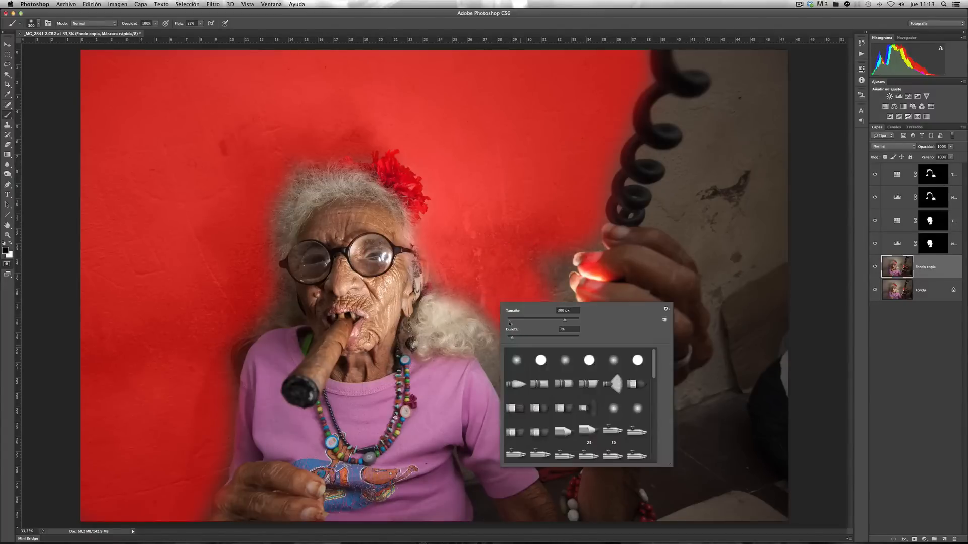
{"action": "left_click", "coordinate": [522, 291]}
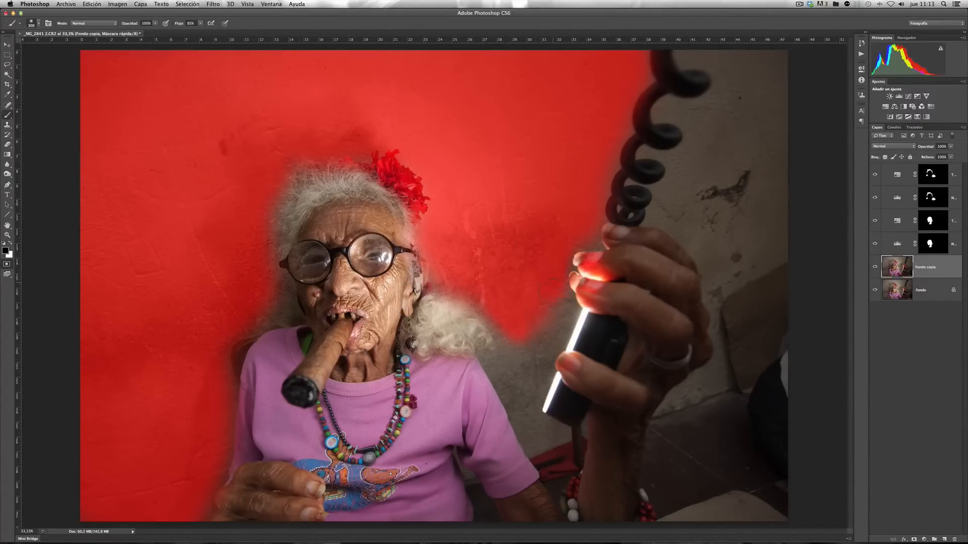
{"action": "left_click_drag", "start_coordinate": [562, 314], "coordinate": [550, 336]}
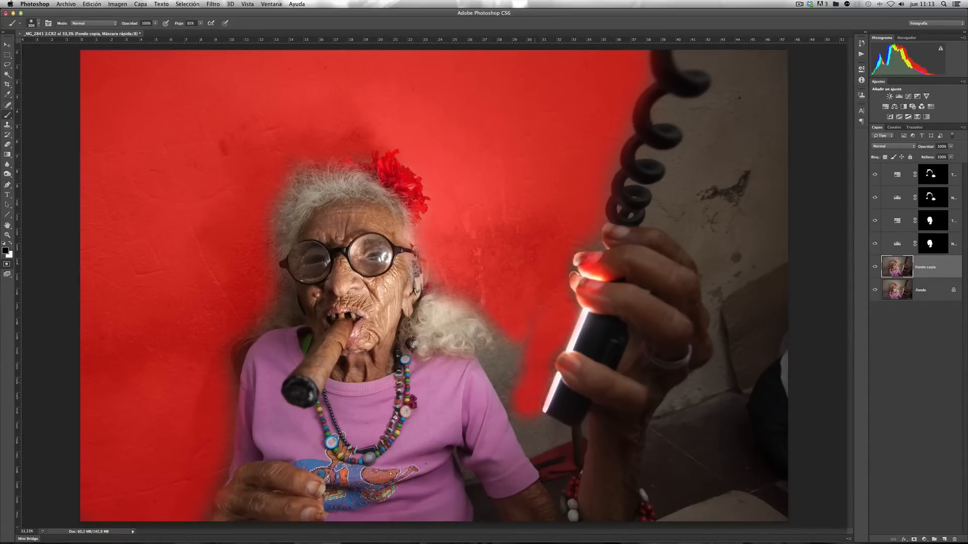
{"action": "mouse_move", "coordinate": [551, 332]}
{"action": "left_mouse_down"}
{"action": "mouse_move", "coordinate": [523, 372]}
{"action": "mouse_move", "coordinate": [483, 288]}
{"action": "left_mouse_up"}
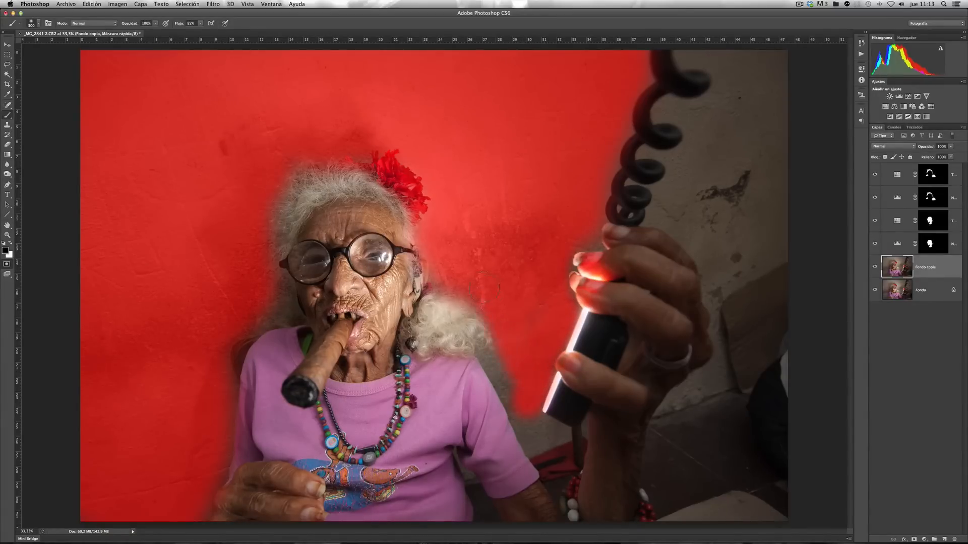
{"action": "left_click_drag", "start_coordinate": [513, 375], "coordinate": [505, 373]}
- Mask the wall strip along the woman's shoulder and the small gap under her arm with a finer brush
{"action": "key", "text": "bracketleft"}
{"action": "key", "text": "bracketleft"}
{"action": "key", "text": "bracketleft"}
{"action": "key", "text": "bracketleft"}
{"action": "key", "text": "bracketleft"}
{"action": "key", "text": "bracketleft"}
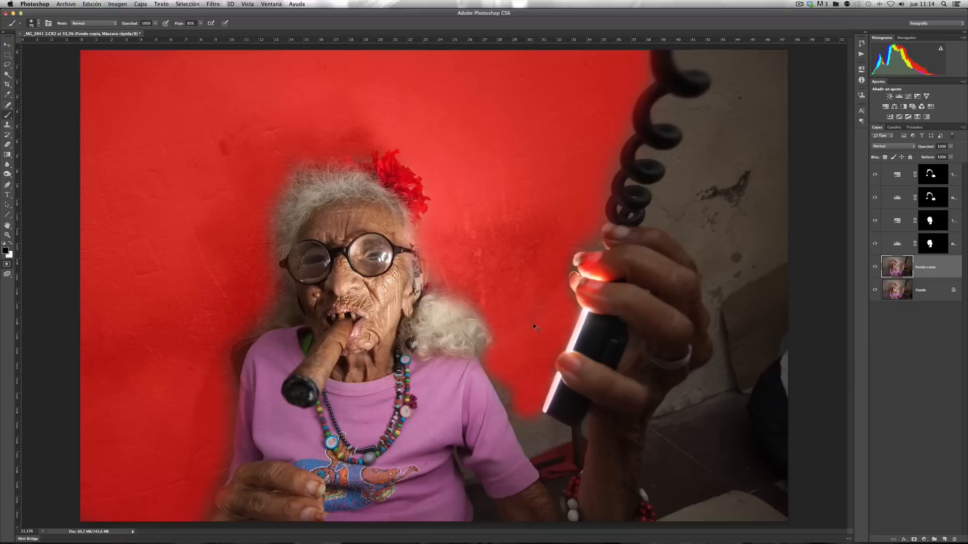
{"action": "key", "text": "bracketright"}
{"action": "mouse_move", "coordinate": [494, 360]}
{"action": "left_mouse_down"}
{"action": "mouse_move", "coordinate": [532, 448]}
{"action": "mouse_move", "coordinate": [560, 442]}
{"action": "mouse_move", "coordinate": [563, 433]}
{"action": "mouse_move", "coordinate": [534, 418]}
{"action": "mouse_move", "coordinate": [563, 434]}
{"action": "mouse_move", "coordinate": [537, 433]}
{"action": "mouse_move", "coordinate": [545, 436]}
{"action": "mouse_move", "coordinate": [530, 408]}
{"action": "left_mouse_up"}
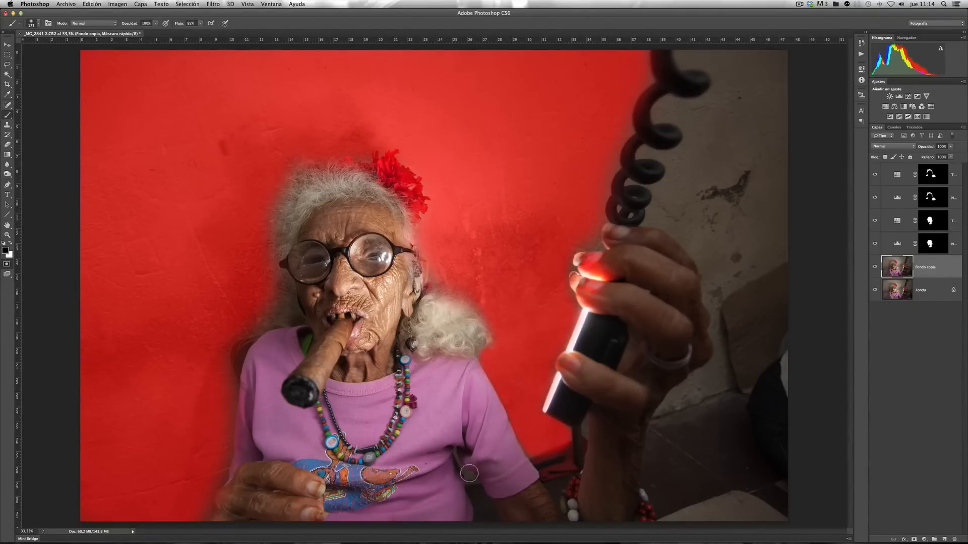
{"action": "mouse_move", "coordinate": [469, 478]}
{"action": "left_mouse_down"}
{"action": "mouse_move", "coordinate": [455, 460]}
{"action": "mouse_move", "coordinate": [471, 485]}
{"action": "mouse_move", "coordinate": [467, 453]}
{"action": "left_mouse_up"}
- Mask the upper corner and outer edge of the wall beyond the coiled cable with an enlarged brush
{"action": "key", "text": "bracketright"}
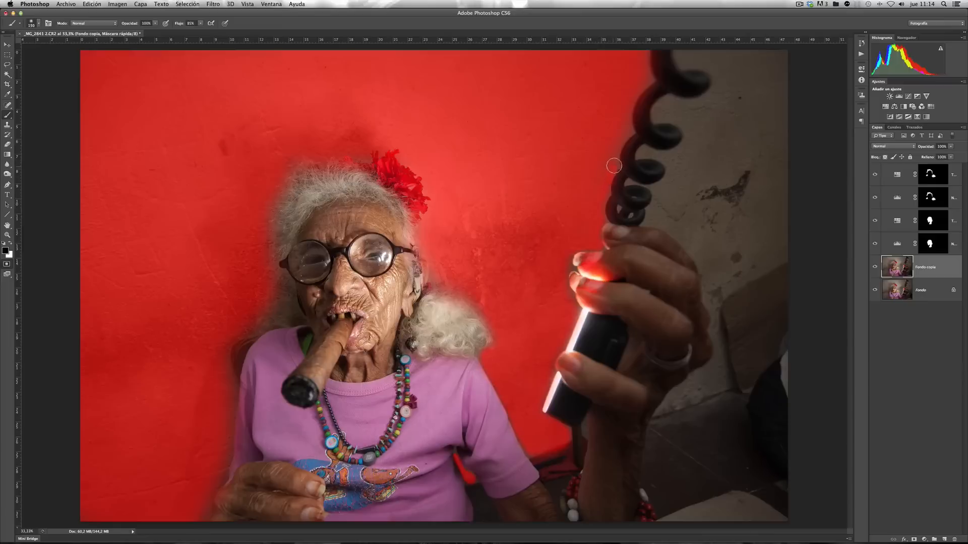
{"action": "key", "text": "bracketright"}
{"action": "key", "text": "bracketright"}
{"action": "mouse_move", "coordinate": [684, 61]}
{"action": "left_mouse_down"}
{"action": "mouse_move", "coordinate": [786, 55]}
{"action": "mouse_move", "coordinate": [757, 58]}
{"action": "mouse_move", "coordinate": [780, 109]}
{"action": "mouse_move", "coordinate": [769, 105]}
{"action": "mouse_move", "coordinate": [770, 72]}
{"action": "mouse_move", "coordinate": [736, 61]}
{"action": "mouse_move", "coordinate": [759, 91]}
{"action": "mouse_move", "coordinate": [780, 175]}
{"action": "mouse_move", "coordinate": [784, 153]}
{"action": "mouse_move", "coordinate": [782, 229]}
{"action": "left_mouse_up"}
{"action": "key", "text": "bracketright"}
{"action": "key", "text": "bracketright"}
{"action": "key", "text": "bracketright"}
{"action": "key", "text": "bracketright"}
{"action": "key", "text": "bracketright"}
{"action": "key", "text": "bracketright"}
{"action": "left_click_drag", "start_coordinate": [748, 108], "coordinate": [755, 63]}
- Complete the quick mask over the wall behind the cable and hand down to the floor line, including the gaps between the coils
{"action": "key", "text": "bracketleft"}
{"action": "key", "text": "bracketleft"}
{"action": "key", "text": "bracketleft"}
{"action": "key", "text": "bracketleft"}
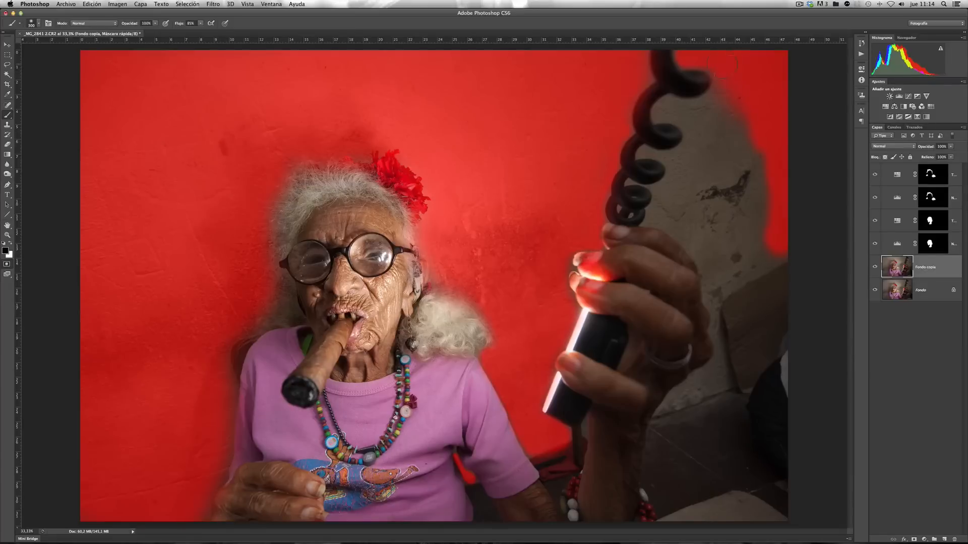
{"action": "left_click_drag", "start_coordinate": [738, 189], "coordinate": [757, 139]}
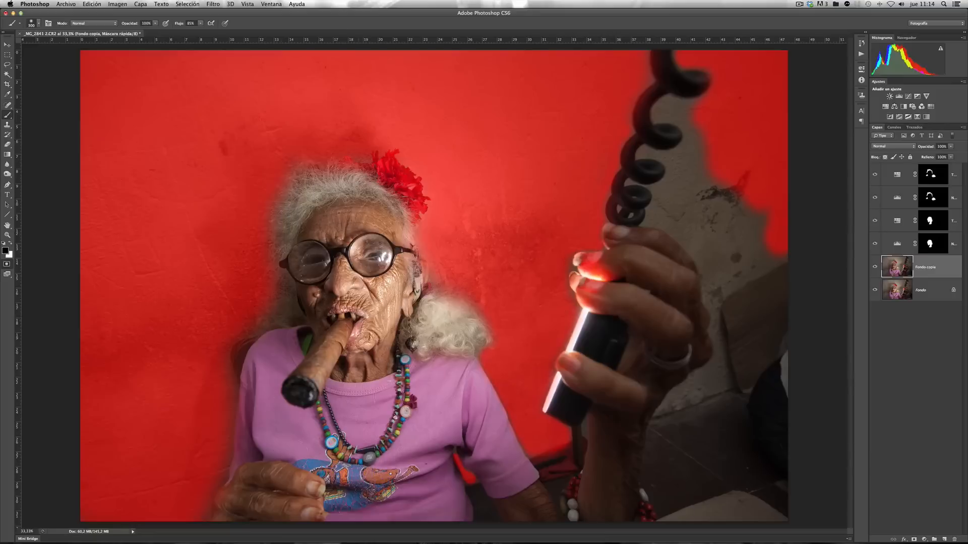
{"action": "left_click", "coordinate": [716, 169]}
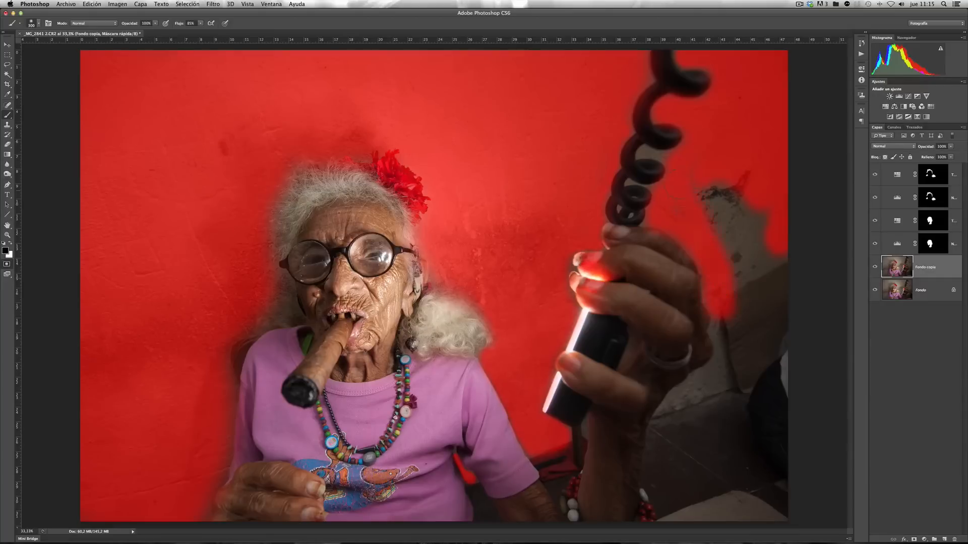
{"action": "mouse_move", "coordinate": [757, 235]}
{"action": "left_mouse_down"}
{"action": "mouse_move", "coordinate": [779, 246]}
{"action": "mouse_move", "coordinate": [731, 314]}
{"action": "mouse_move", "coordinate": [723, 311]}
{"action": "mouse_move", "coordinate": [729, 344]}
{"action": "mouse_move", "coordinate": [721, 356]}
{"action": "mouse_move", "coordinate": [776, 305]}
{"action": "mouse_move", "coordinate": [771, 335]}
{"action": "mouse_move", "coordinate": [753, 245]}
{"action": "mouse_move", "coordinate": [736, 237]}
{"action": "mouse_move", "coordinate": [769, 344]}
{"action": "mouse_move", "coordinate": [721, 383]}
{"action": "left_mouse_up"}
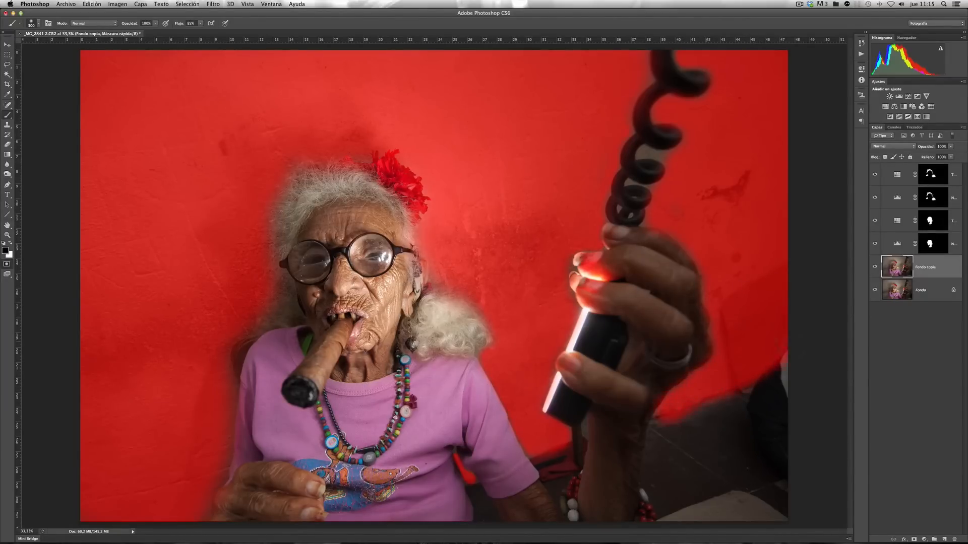
{"action": "key", "text": "bracketleft"}
{"action": "key", "text": "bracketleft"}
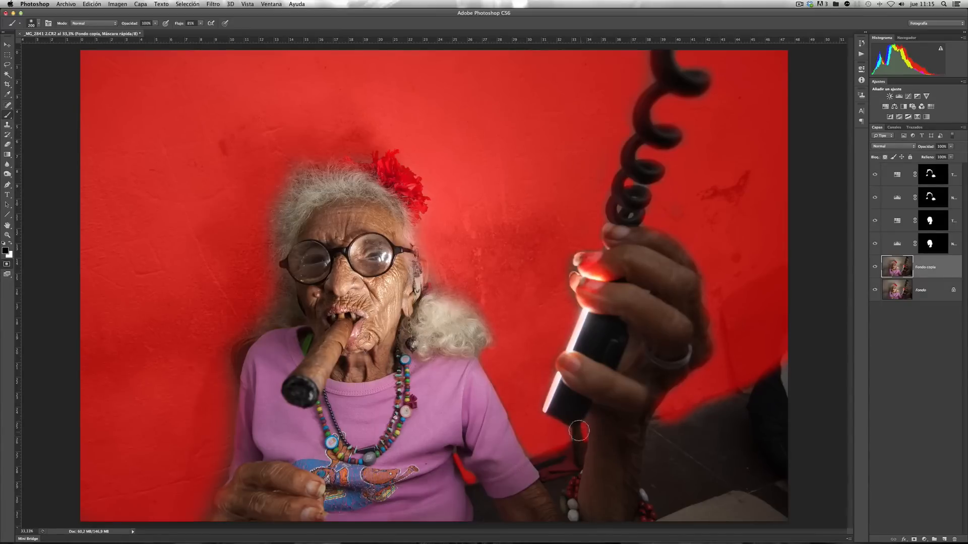
{"action": "key", "text": "]"}
{"action": "key", "text": "]"}
{"action": "left_click", "coordinate": [7, 263]}
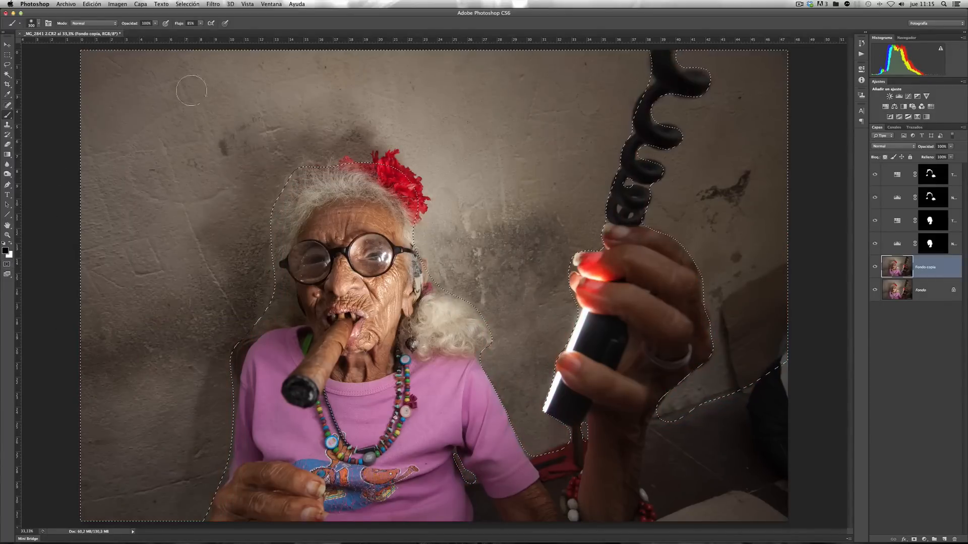
{"action": "left_click", "coordinate": [212, 4]}
{"action": "left_click", "coordinate": [213, 4]}
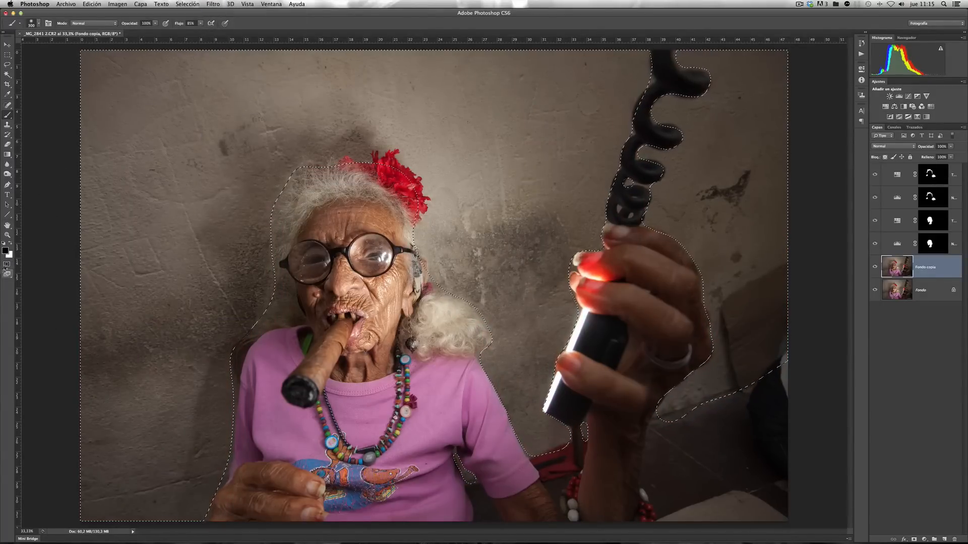
{"action": "key", "text": "q"}
- Soften the quick mask with a Gaussian Blur of 47.2 pixels and convert it into a selection of the wall
{"action": "left_click", "coordinate": [212, 5]}
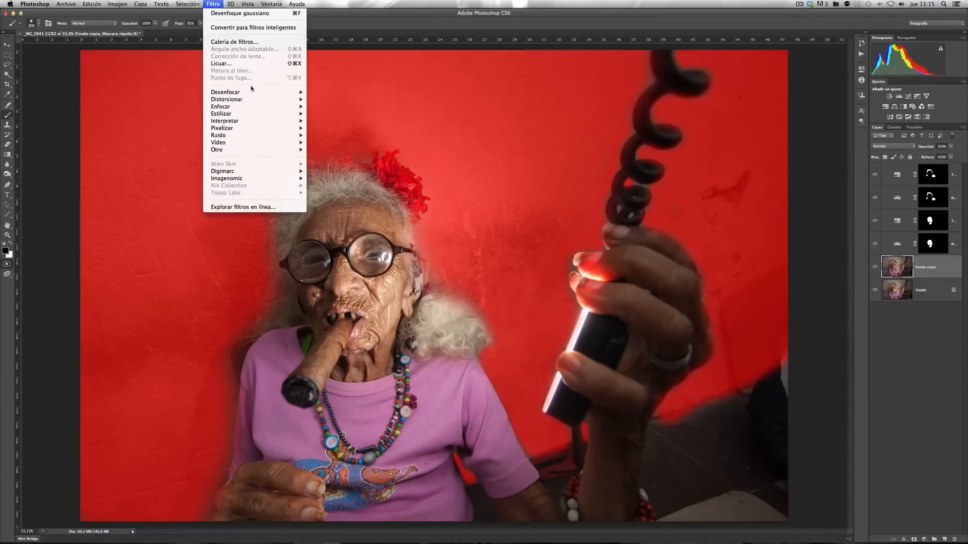
{"action": "mouse_move", "coordinate": [224, 93]}
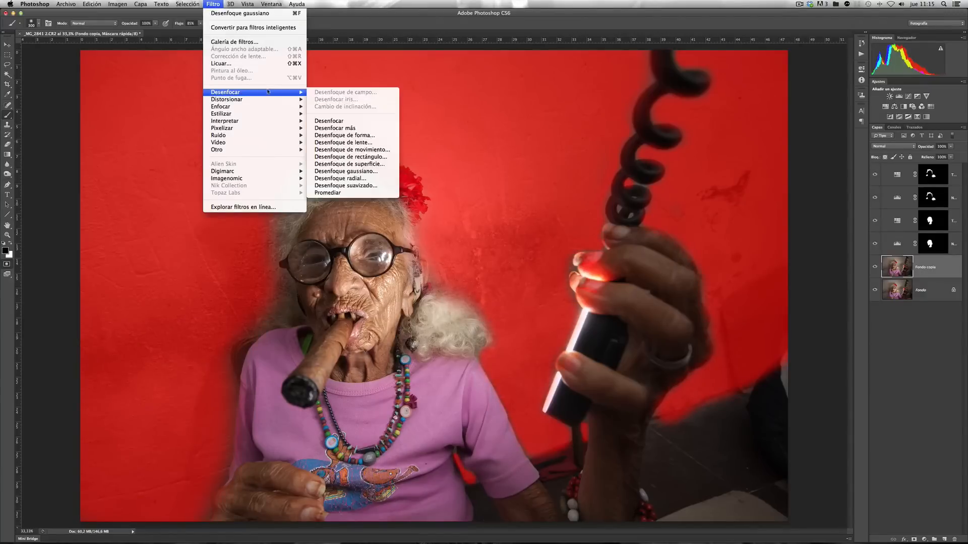
{"action": "left_click", "coordinate": [356, 171]}
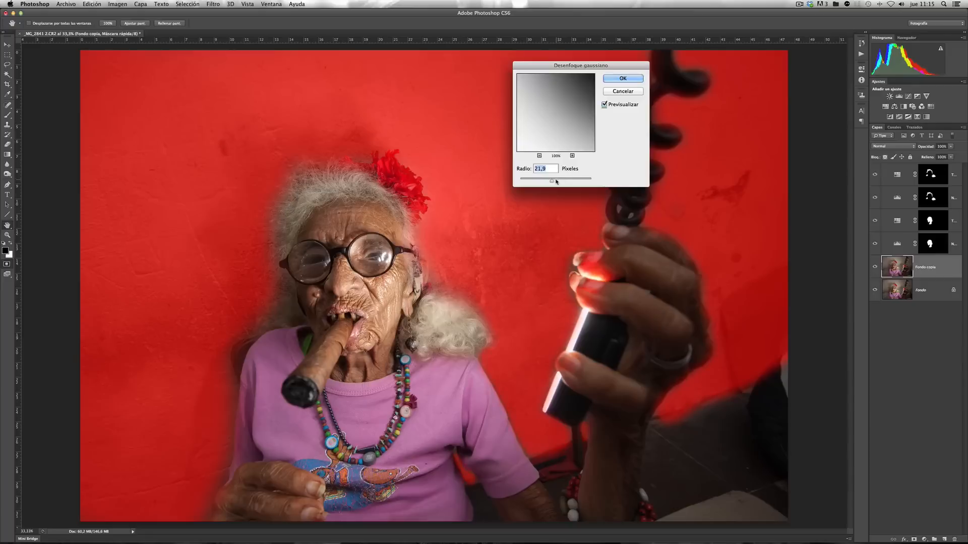
{"action": "left_click_drag", "start_coordinate": [557, 182], "coordinate": [558, 181]}
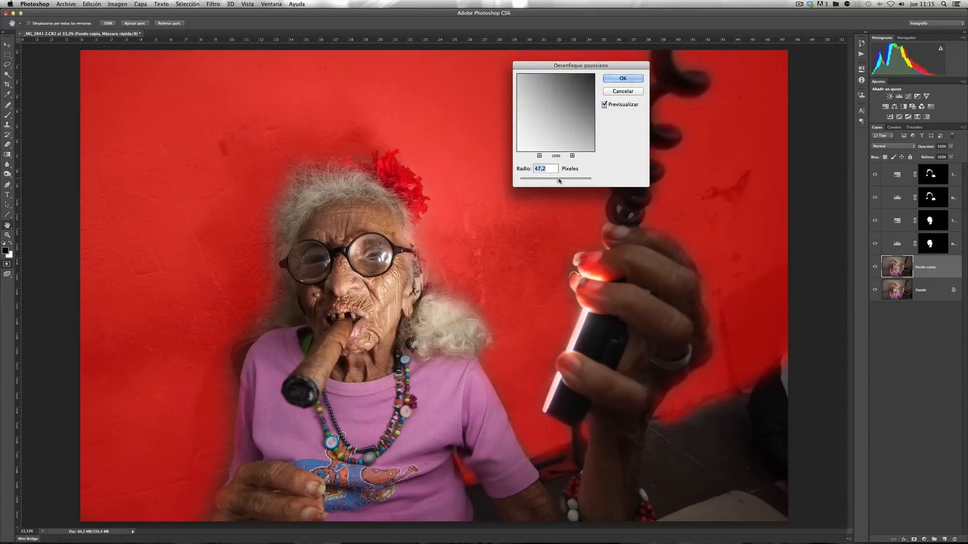
{"action": "left_click", "coordinate": [623, 78]}
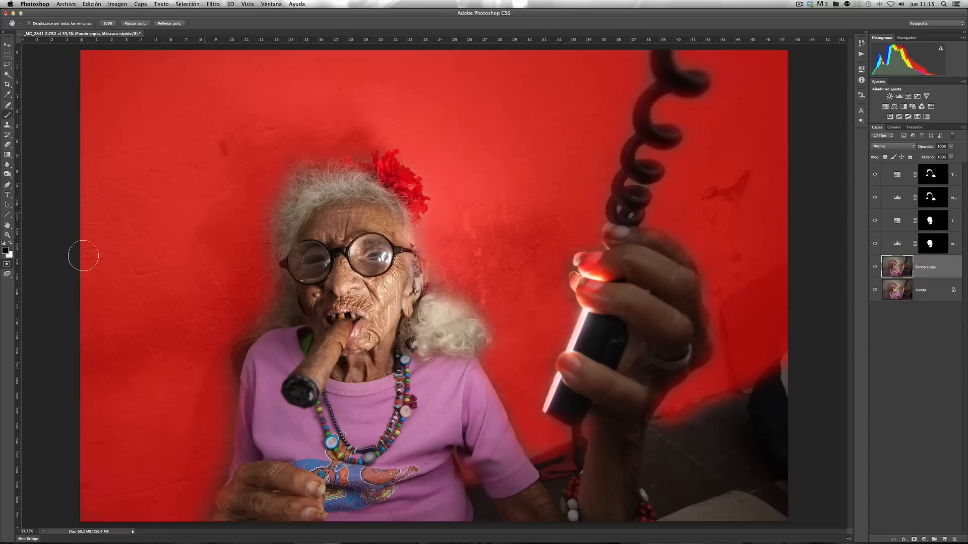
{"action": "left_click", "coordinate": [7, 265]}
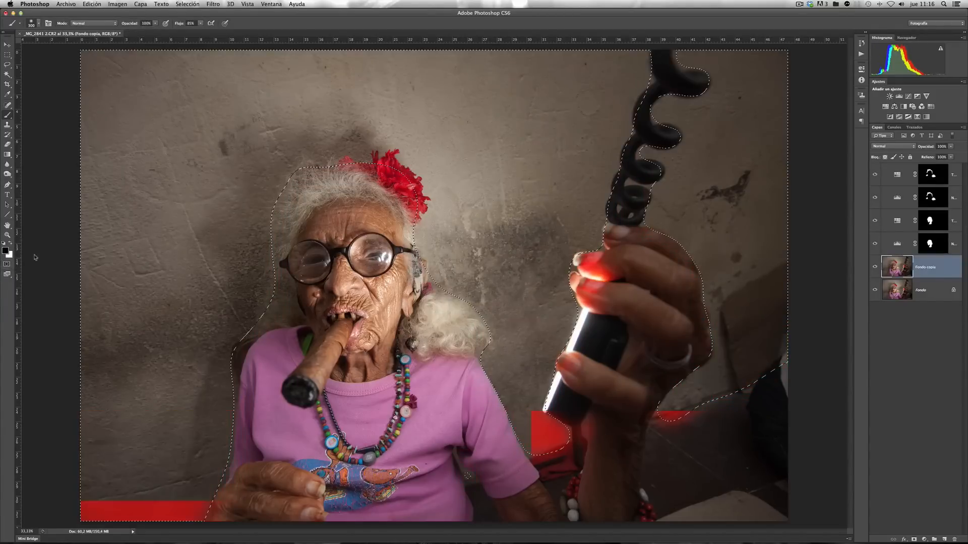
- Add a Levels adjustment layer above the top layer from the wall selection, with input levels 20, 0.84 and 192
{"action": "left_click", "coordinate": [956, 175]}
{"action": "left_click", "coordinate": [898, 97]}
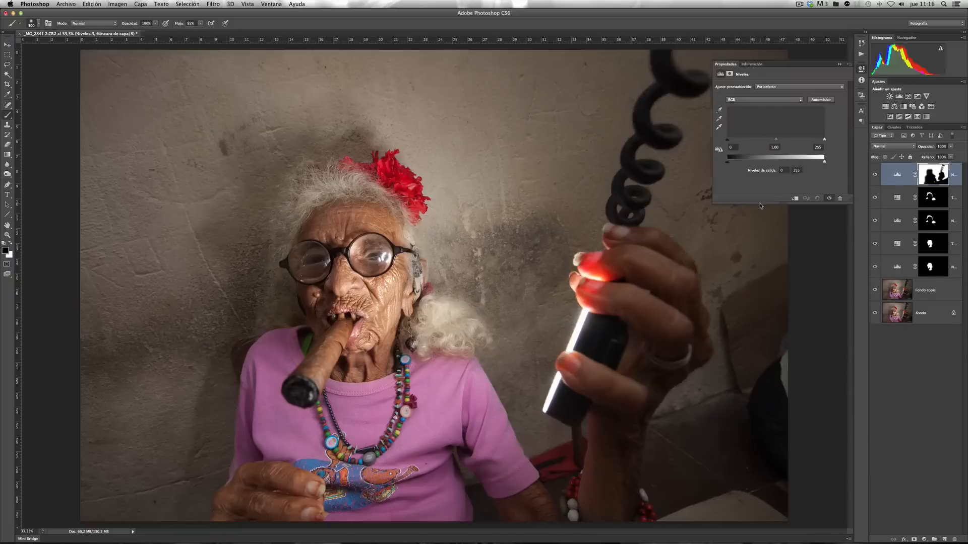
{"action": "left_click_drag", "start_coordinate": [824, 140], "coordinate": [806, 140]}
{"action": "left_click_drag", "start_coordinate": [727, 139], "coordinate": [776, 141]}
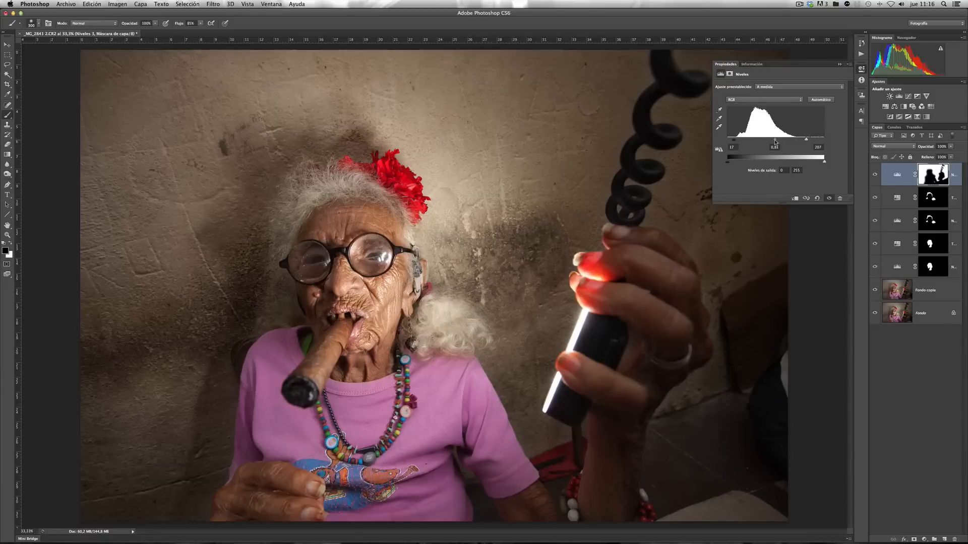
{"action": "left_click_drag", "start_coordinate": [775, 141], "coordinate": [791, 143]}
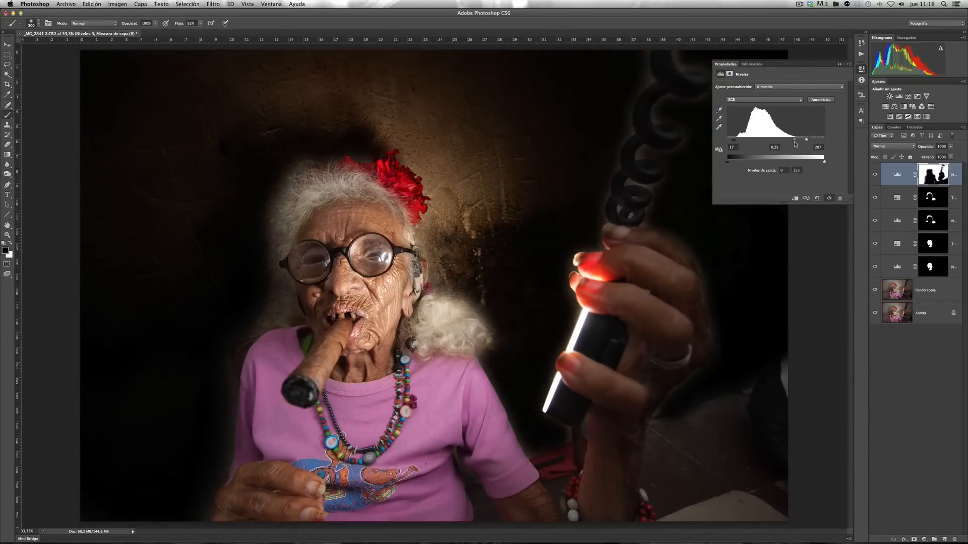
{"action": "left_click_drag", "start_coordinate": [791, 143], "coordinate": [773, 140]}
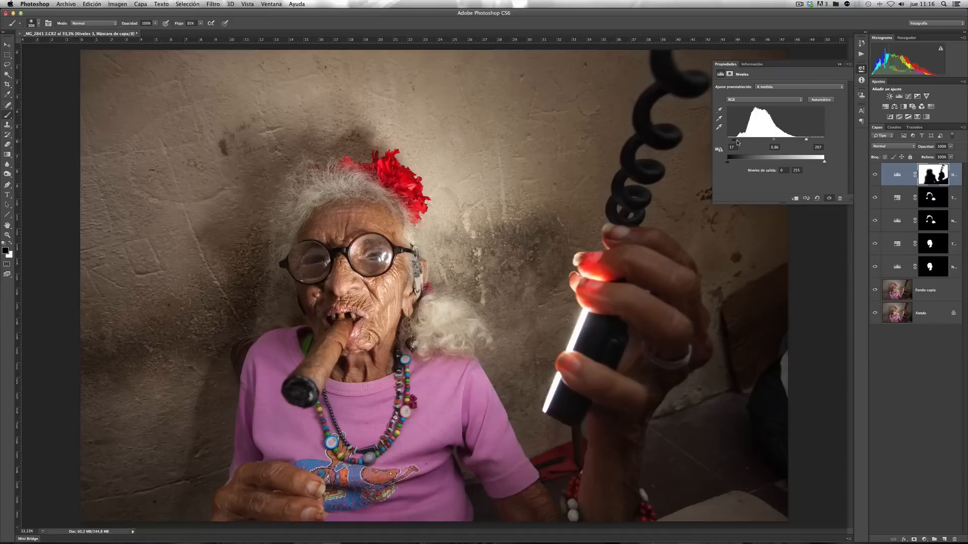
{"action": "left_click_drag", "start_coordinate": [806, 140], "coordinate": [799, 140]}
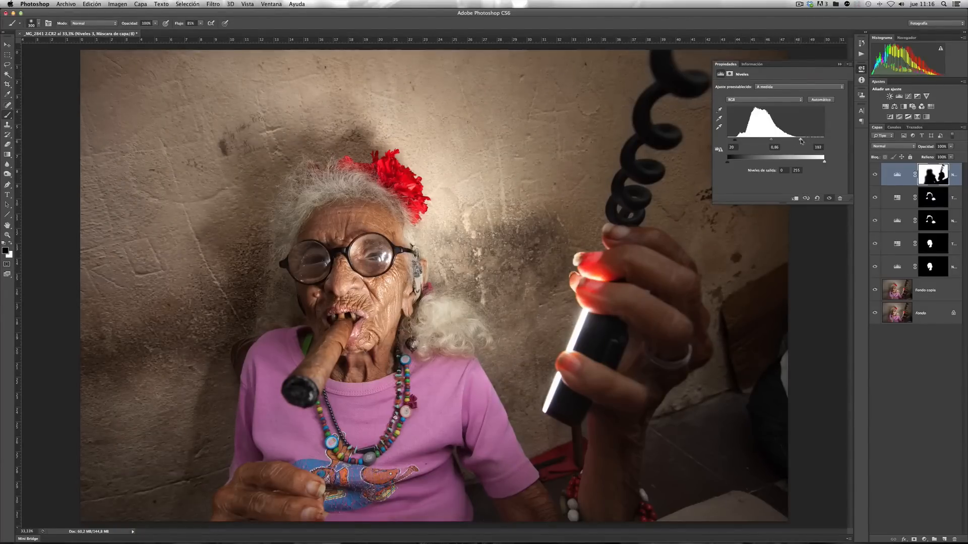
{"action": "left_click_drag", "start_coordinate": [801, 141], "coordinate": [801, 140]}
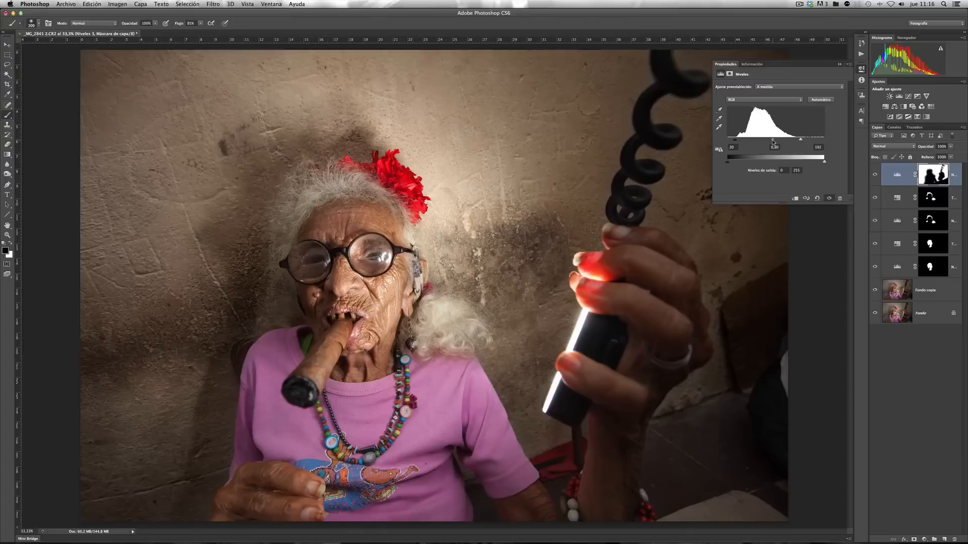
{"action": "left_click_drag", "start_coordinate": [773, 141], "coordinate": [769, 140]}
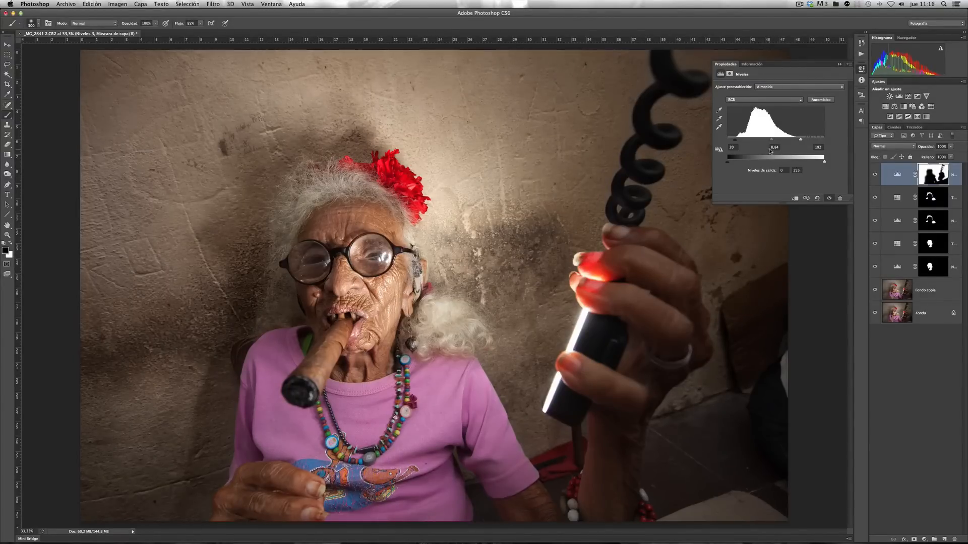
- Compare the wall with its Levels adjustment hidden and shown
{"action": "left_click", "coordinate": [830, 199]}
{"action": "left_click", "coordinate": [830, 200]}
{"action": "left_click", "coordinate": [830, 199]}
{"action": "left_click", "coordinate": [830, 199]}
{"action": "left_click", "coordinate": [830, 200]}
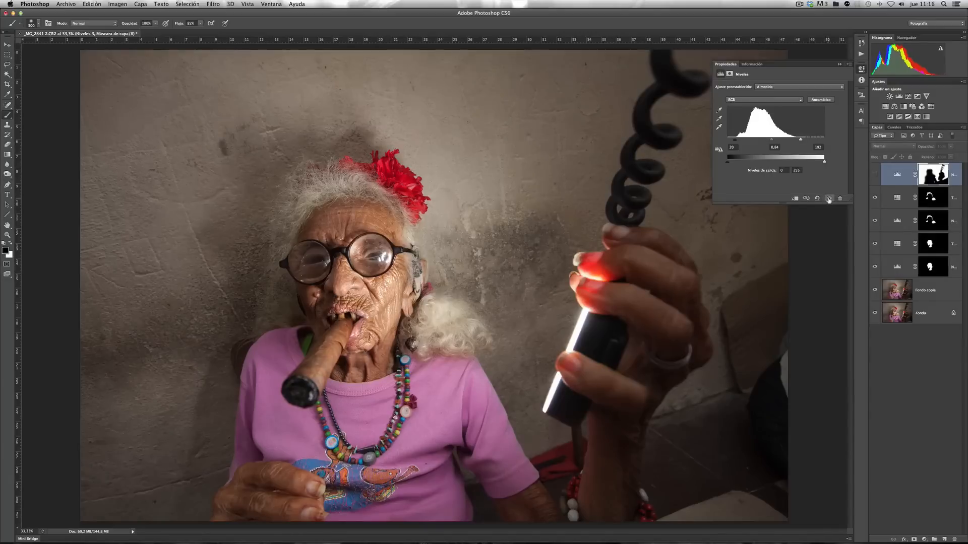
- Toggle the wall's Levels layer repeatedly to judge its effect on the background's contrast
{"action": "left_click", "coordinate": [829, 200]}
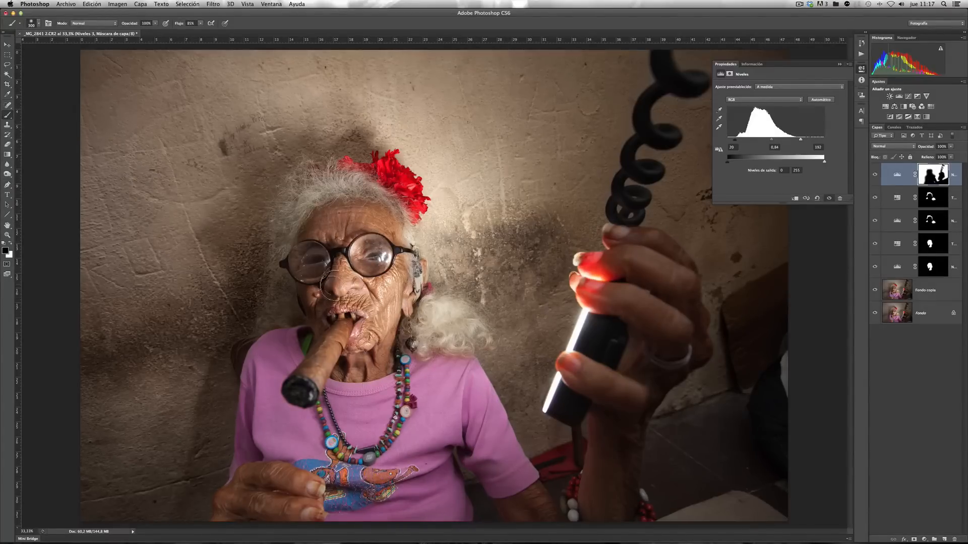
{"action": "left_click", "coordinate": [829, 199]}
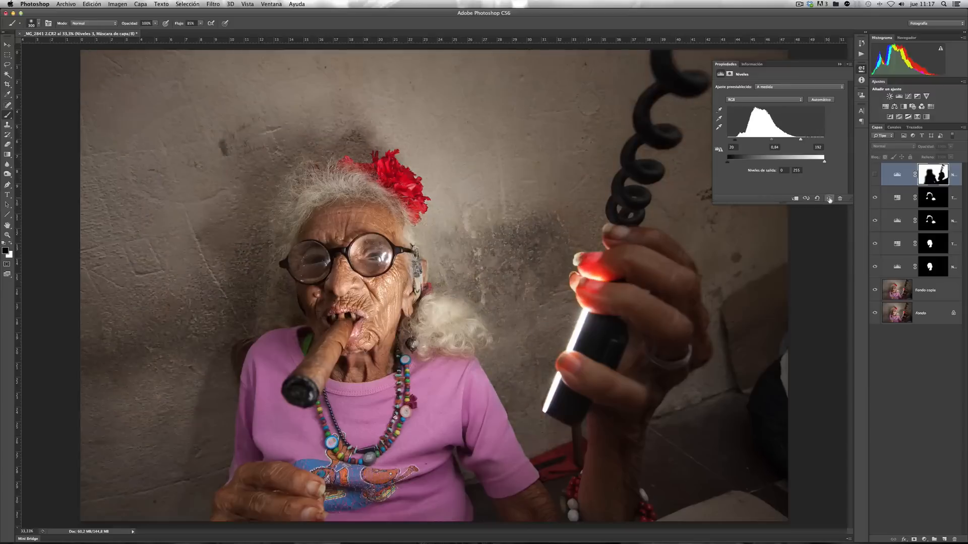
{"action": "left_click", "coordinate": [829, 198]}
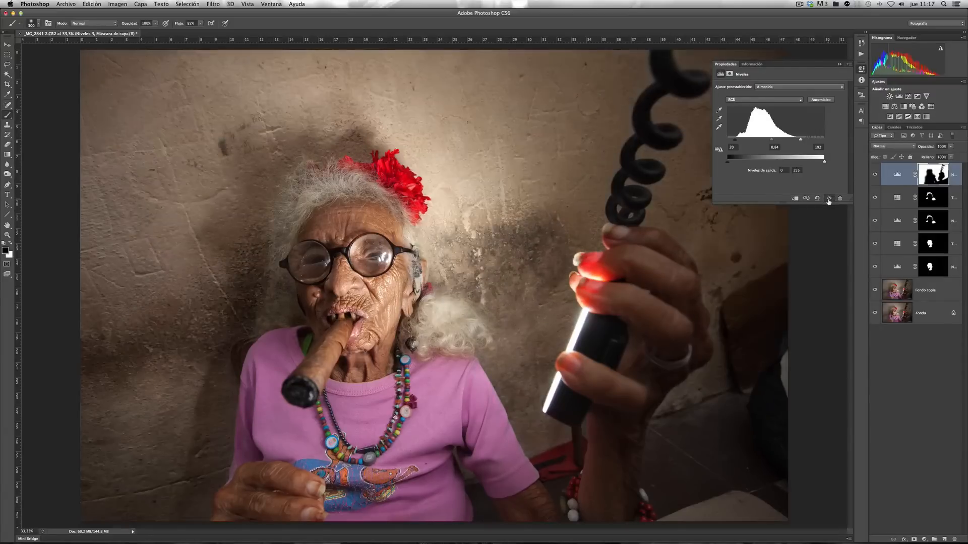
{"action": "left_click", "coordinate": [829, 199]}
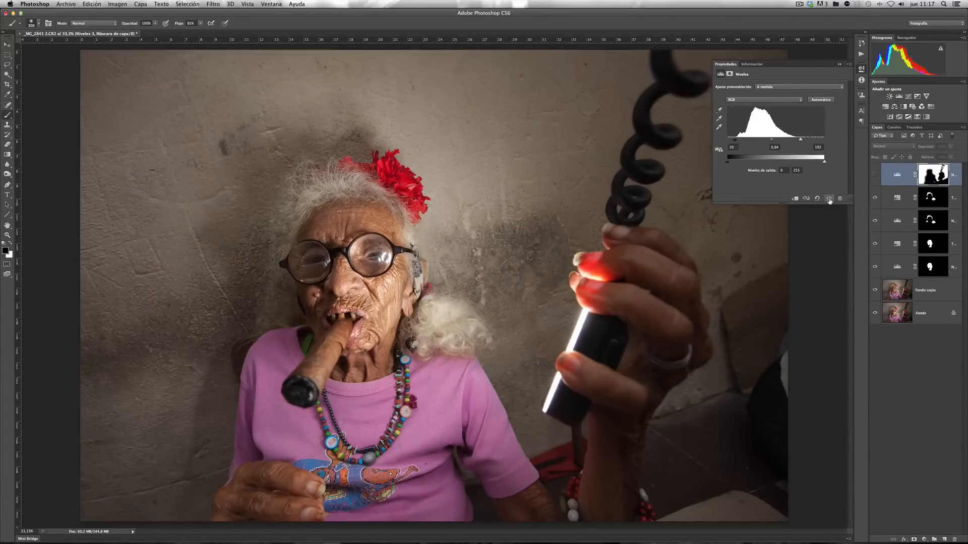
{"action": "left_click", "coordinate": [829, 199]}
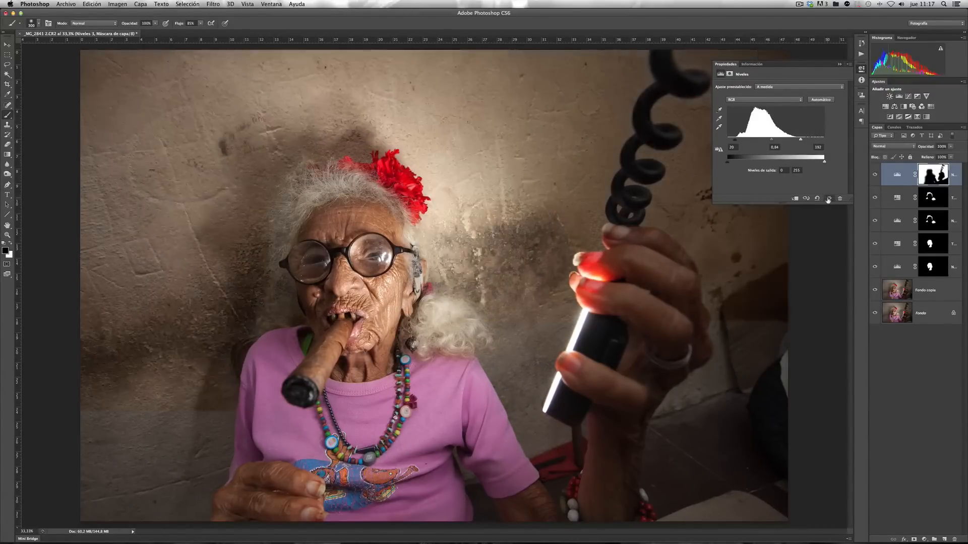
{"action": "left_click", "coordinate": [861, 70]}
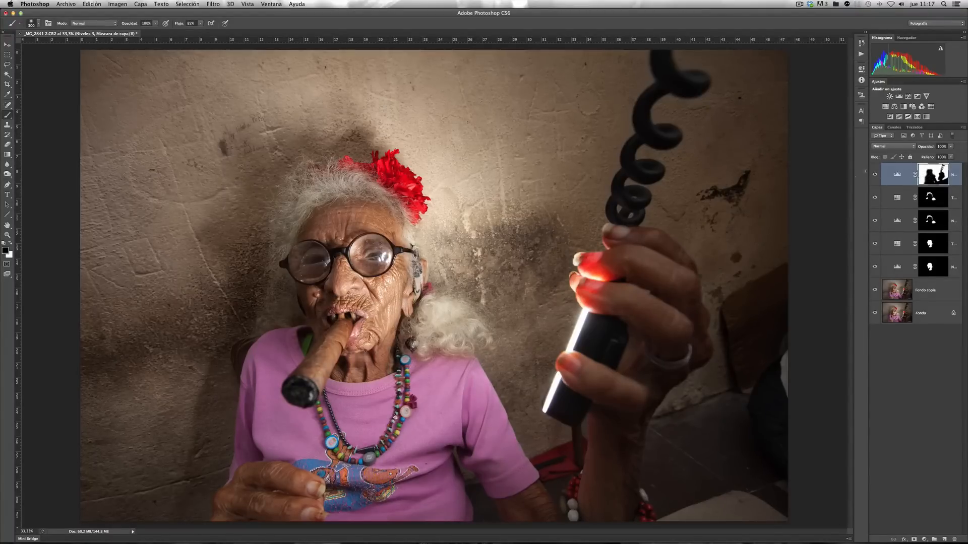
{"action": "left_click", "coordinate": [875, 175]}
{"action": "left_click", "coordinate": [875, 174]}
{"action": "left_click", "coordinate": [876, 175]}
{"action": "left_click", "coordinate": [876, 175]}
- Add a Hue/Saturation layer from the wall mask's selection with saturation -28, and compare the wall with it hidden and shown
{"action": "left_click", "coordinate": [933, 176], "text": "super"}
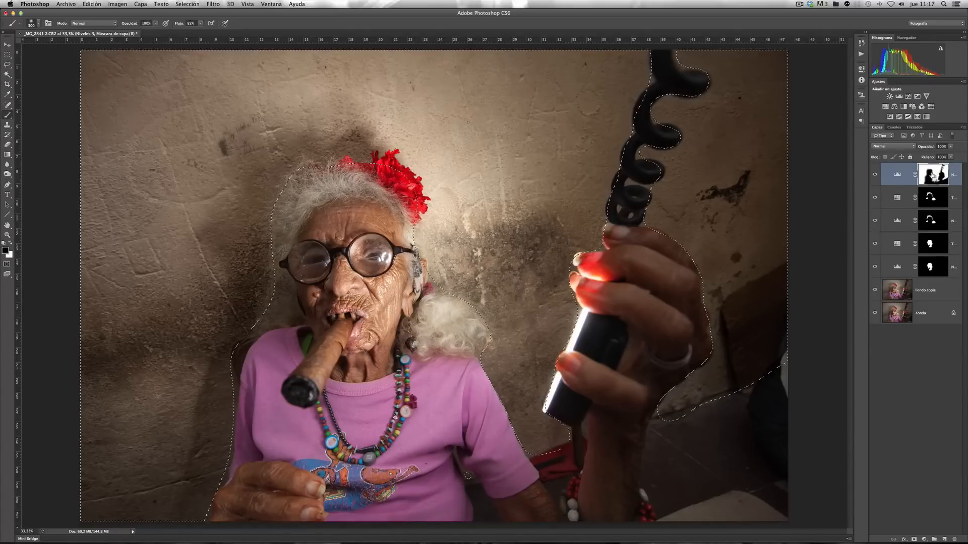
{"action": "left_click", "coordinate": [885, 106]}
{"action": "left_click_drag", "start_coordinate": [780, 131], "coordinate": [764, 129]}
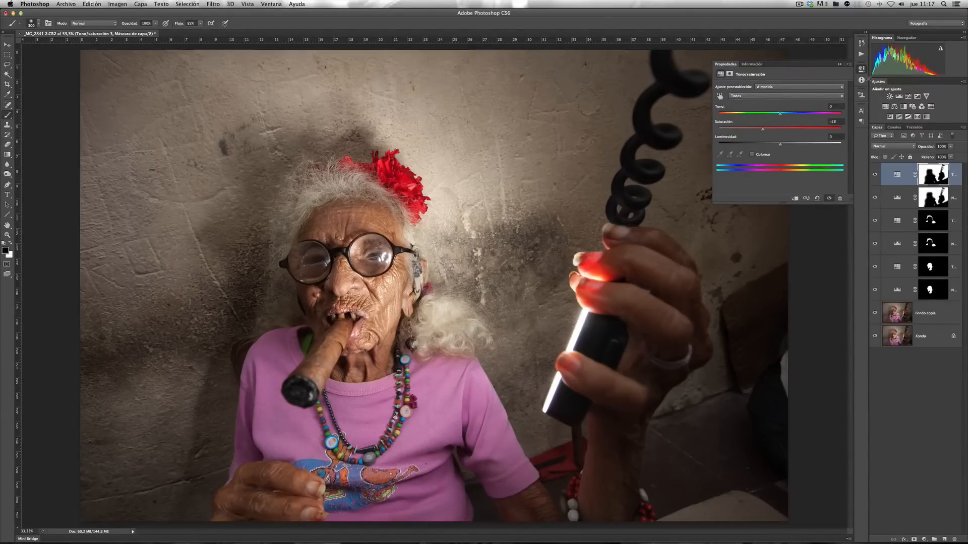
{"action": "left_click", "coordinate": [861, 69]}
{"action": "left_click", "coordinate": [876, 197]}
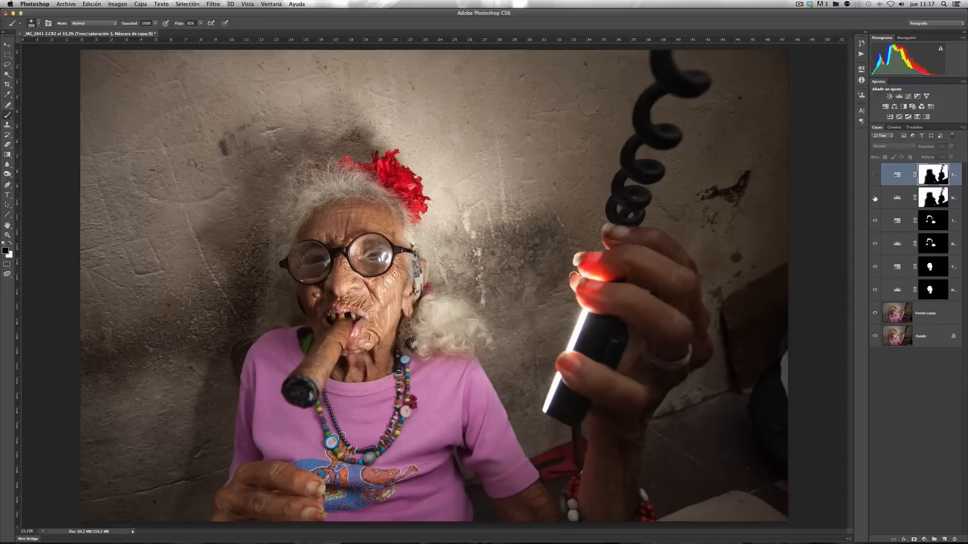
{"action": "left_click", "coordinate": [876, 175]}
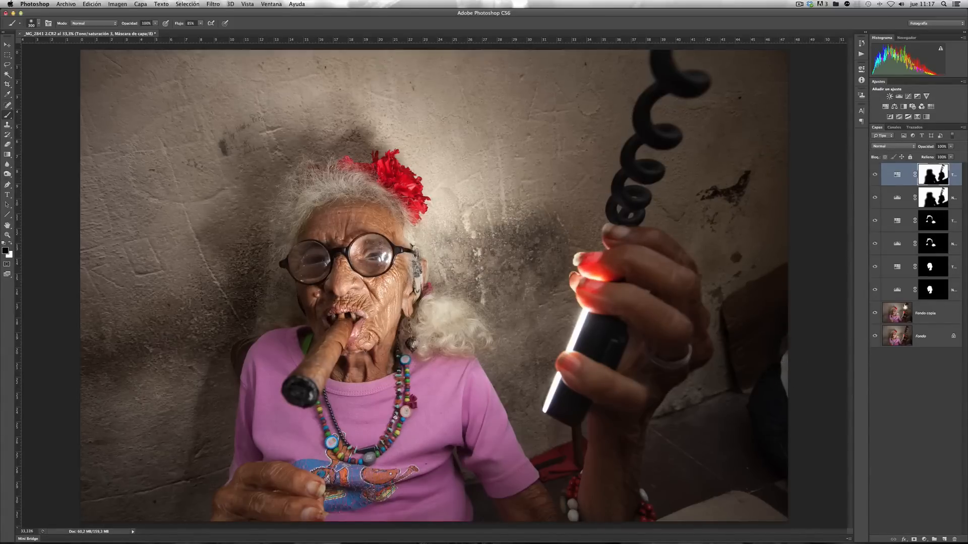
- Clone out the small light strip at the photo's right edge on the Fondo copia layer, using the Clone Stamp at size 150
{"action": "left_click", "coordinate": [931, 315]}
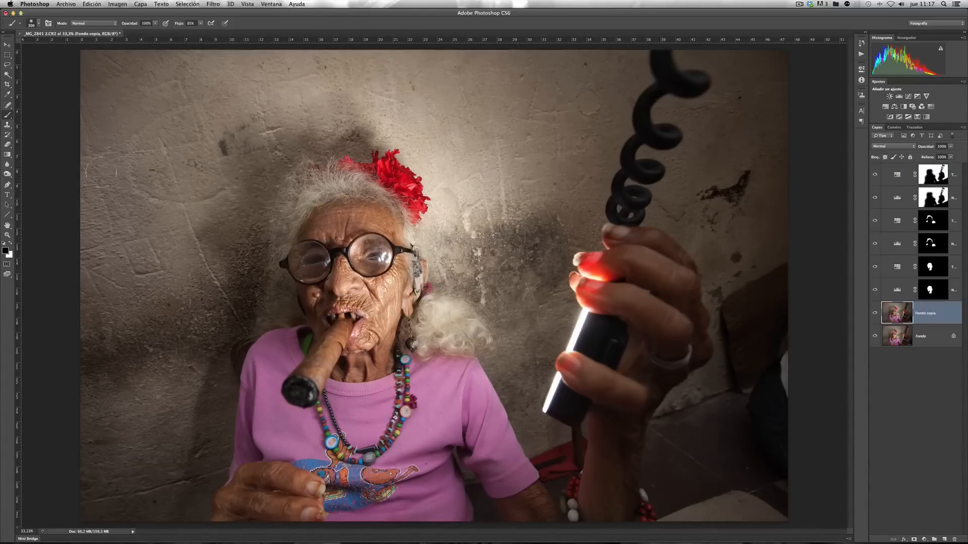
{"action": "left_click", "coordinate": [8, 125]}
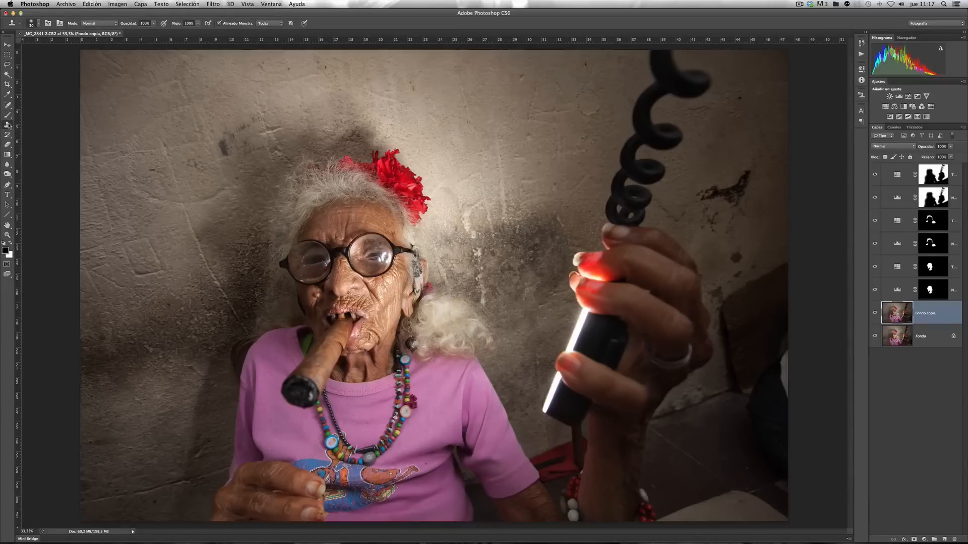
{"action": "right_click", "coordinate": [9, 125]}
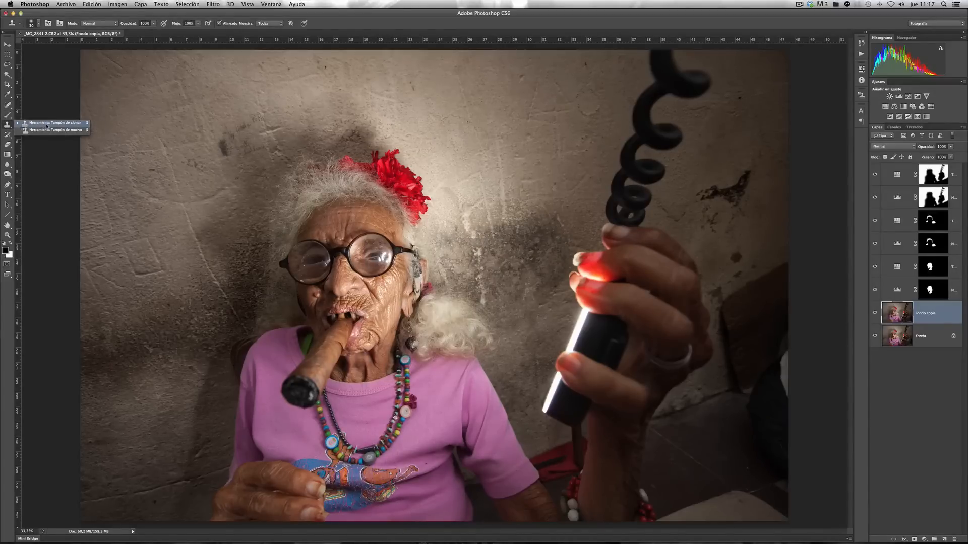
{"action": "left_click", "coordinate": [47, 124]}
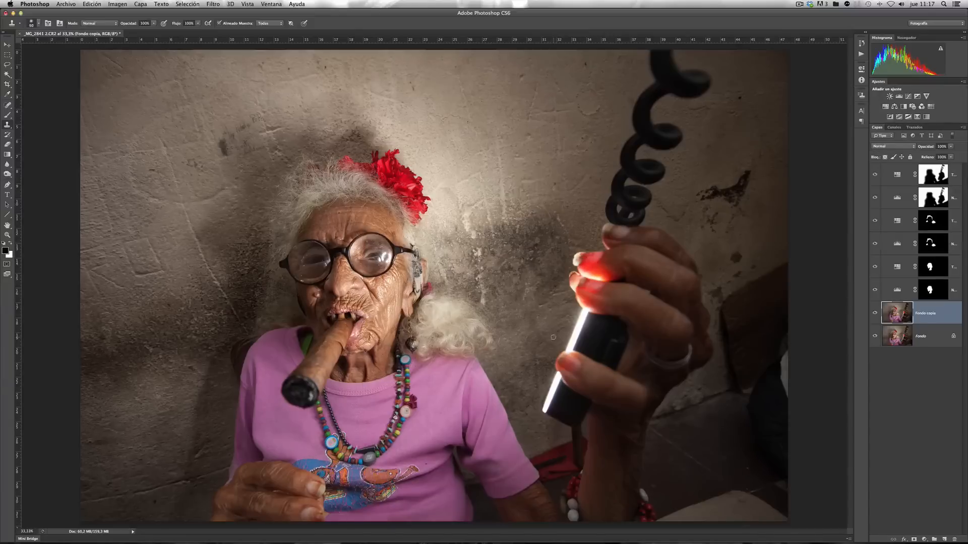
{"action": "key", "text": "bracketright"}
{"action": "key", "text": "bracketright"}
{"action": "key", "text": "bracketright"}
{"action": "key", "text": "bracketright"}
{"action": "key", "text": "bracketright"}
{"action": "key", "text": "bracketright"}
{"action": "key", "text": "bracketright"}
{"action": "mouse_move", "coordinate": [778, 386]}
{"action": "left_mouse_down"}
{"action": "mouse_move", "coordinate": [788, 357]}
{"action": "mouse_move", "coordinate": [782, 383]}
{"action": "left_mouse_up"}
- Try cloning a bright stroke over the upper wall onto a new empty layer, with the Clone Stamp sampling all layers (Todas)
{"action": "left_click", "coordinate": [944, 539]}
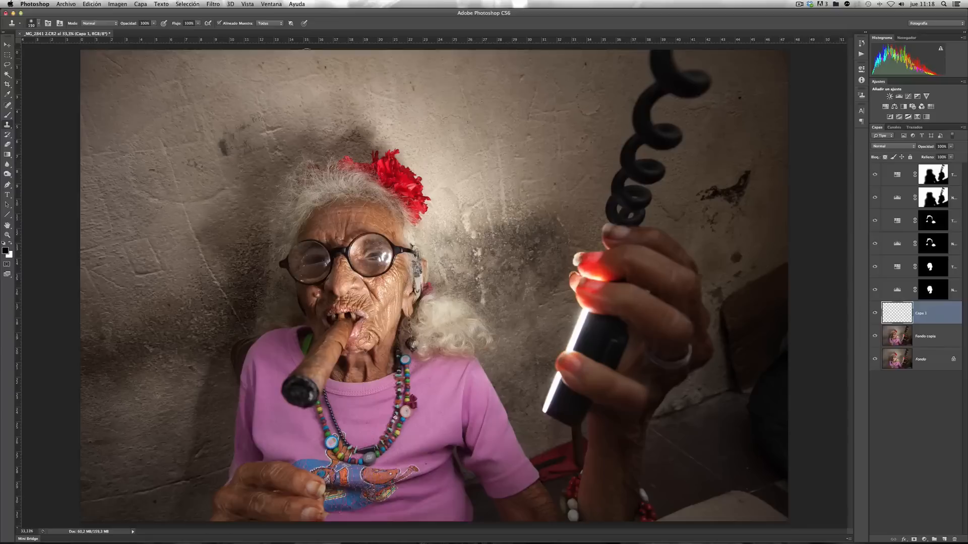
{"action": "left_click", "coordinate": [274, 23]}
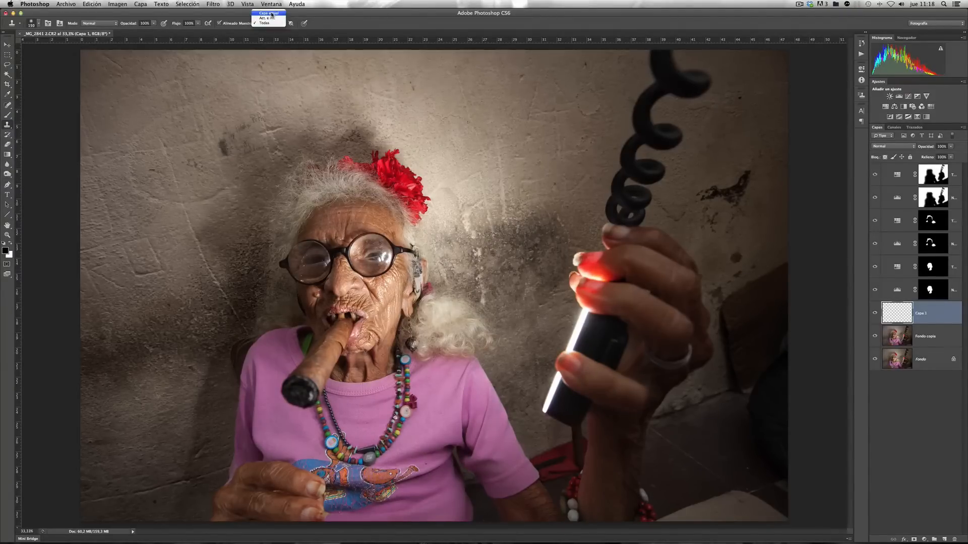
{"action": "left_click", "coordinate": [272, 13]}
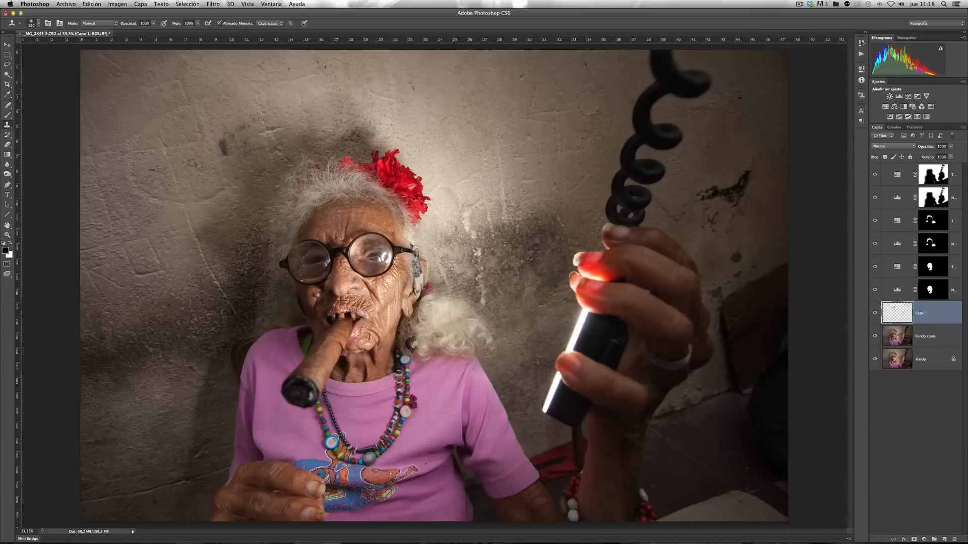
{"action": "left_click", "coordinate": [271, 24]}
{"action": "left_click", "coordinate": [274, 33]}
{"action": "mouse_move", "coordinate": [521, 81]}
{"action": "left_mouse_down"}
{"action": "mouse_move", "coordinate": [537, 65]}
{"action": "mouse_move", "coordinate": [522, 139]}
{"action": "left_mouse_up"}
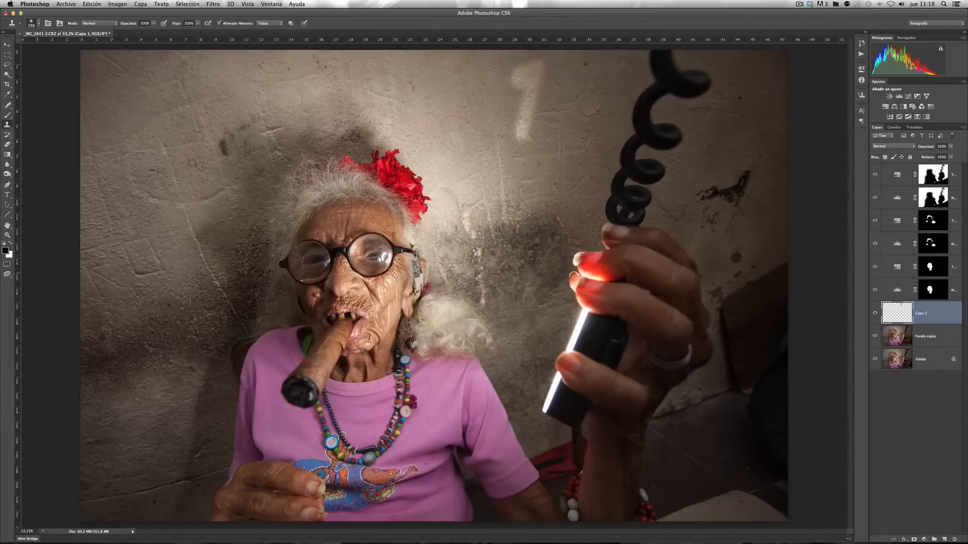
- Inspect the cloned stroke alone with both photo layers hidden, restore them and delete the test layer
{"action": "left_click_drag", "start_coordinate": [875, 337], "coordinate": [876, 359]}
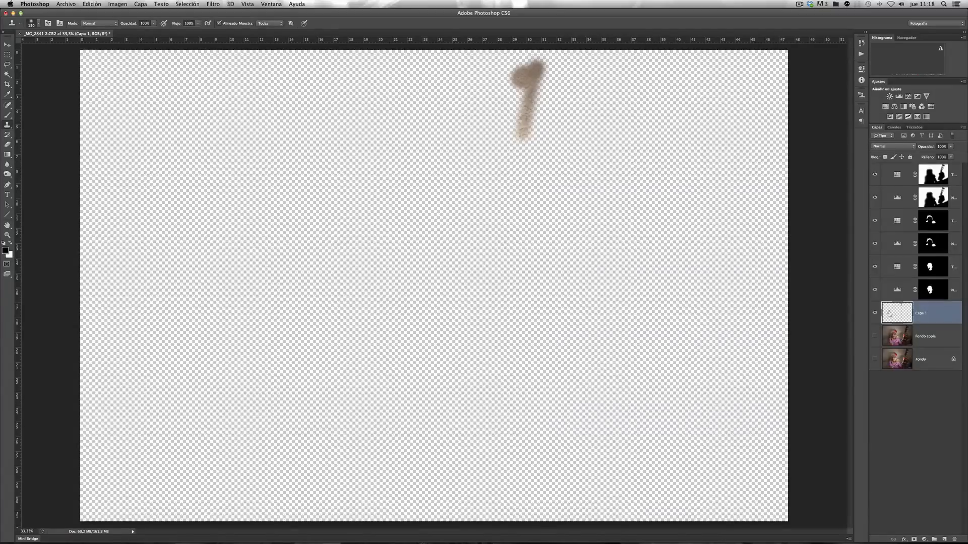
{"action": "left_click_drag", "start_coordinate": [875, 361], "coordinate": [875, 337]}
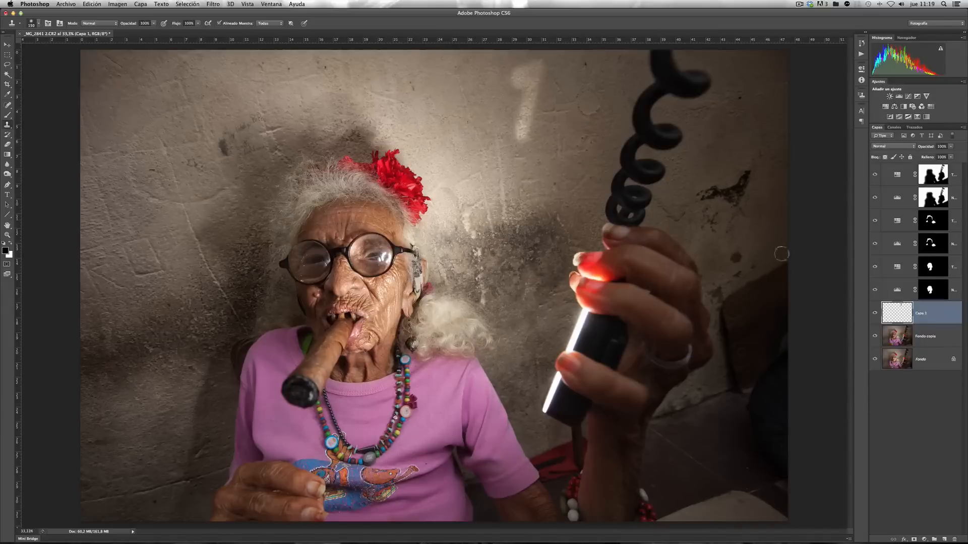
{"action": "key", "text": "BackSpace"}
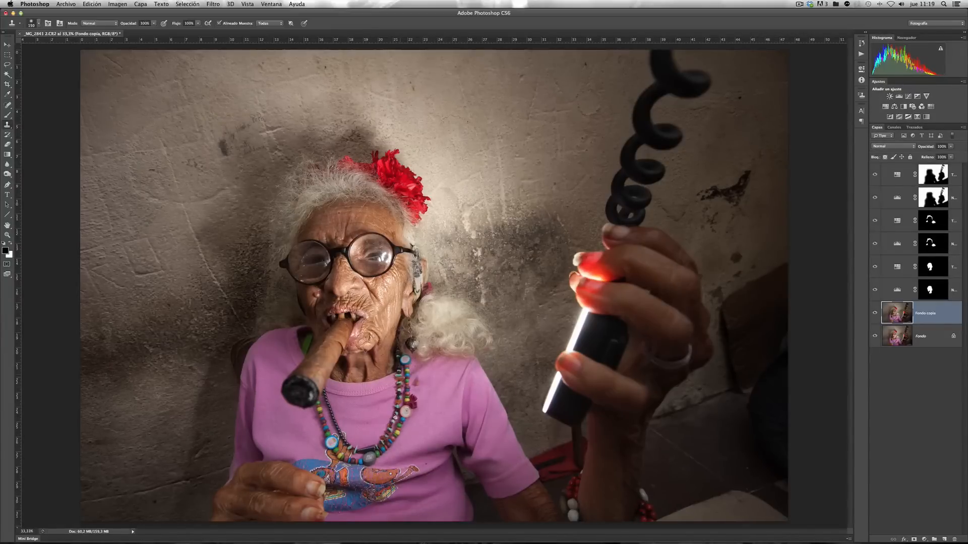
- Paint a quick mask over the woman's hand below the cigar with a 200-pixel brush and convert it into a selection
{"action": "key", "text": "super+plus"}
{"action": "left_click_drag", "start_coordinate": [403, 343], "coordinate": [498, 150]}
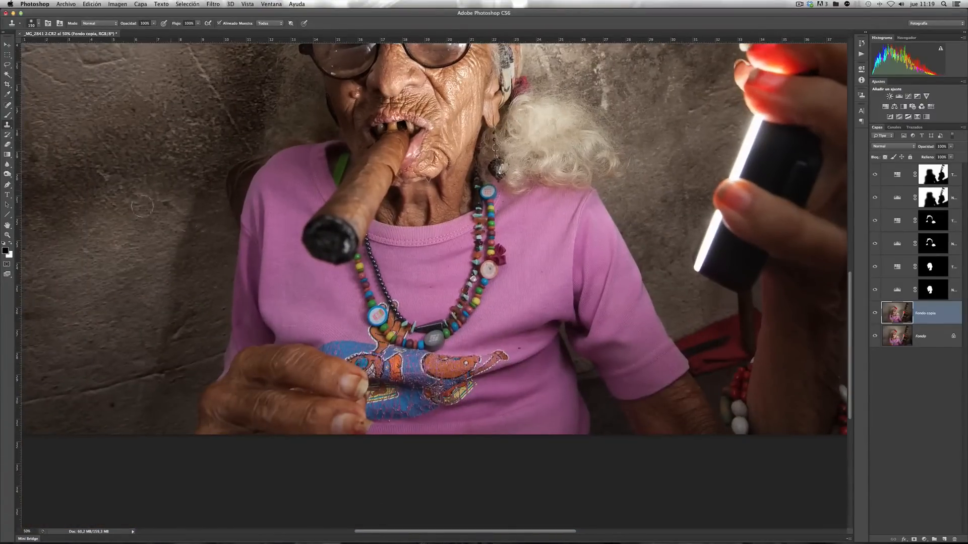
{"action": "left_click", "coordinate": [7, 115]}
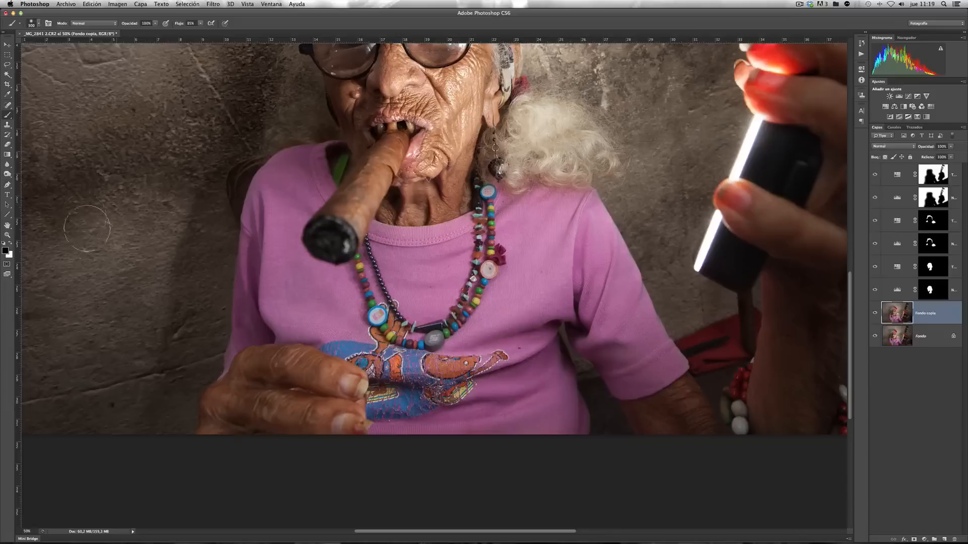
{"action": "left_click", "coordinate": [7, 263]}
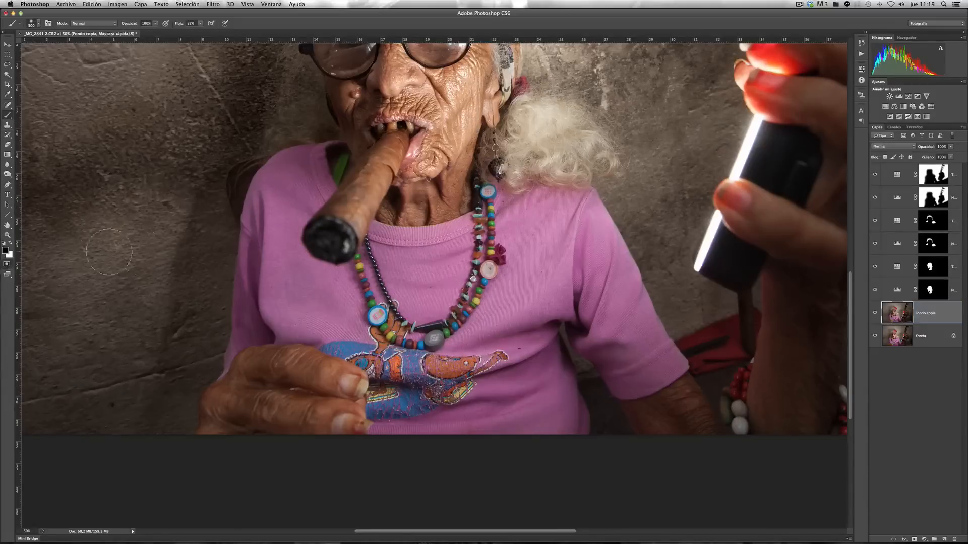
{"action": "key", "text": "bracketleft"}
{"action": "key", "text": "bracketleft"}
{"action": "mouse_move", "coordinate": [322, 374]}
{"action": "left_mouse_down"}
{"action": "mouse_move", "coordinate": [252, 363]}
{"action": "mouse_move", "coordinate": [215, 400]}
{"action": "mouse_move", "coordinate": [206, 440]}
{"action": "mouse_move", "coordinate": [257, 396]}
{"action": "mouse_move", "coordinate": [310, 401]}
{"action": "mouse_move", "coordinate": [349, 430]}
{"action": "mouse_move", "coordinate": [350, 381]}
{"action": "mouse_move", "coordinate": [287, 359]}
{"action": "mouse_move", "coordinate": [247, 366]}
{"action": "mouse_move", "coordinate": [259, 386]}
{"action": "mouse_move", "coordinate": [327, 390]}
{"action": "mouse_move", "coordinate": [274, 392]}
{"action": "mouse_move", "coordinate": [340, 405]}
{"action": "mouse_move", "coordinate": [328, 426]}
{"action": "left_mouse_up"}
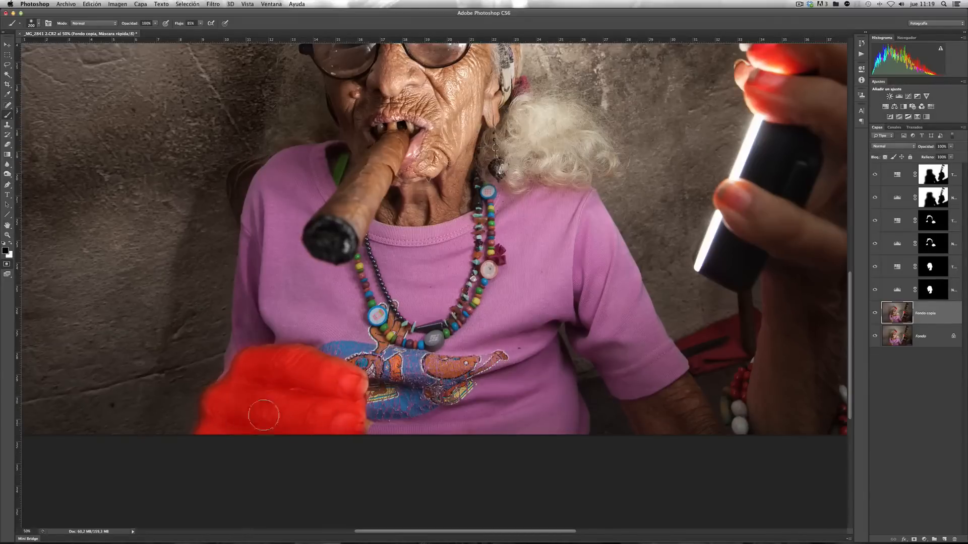
{"action": "left_click", "coordinate": [7, 264]}
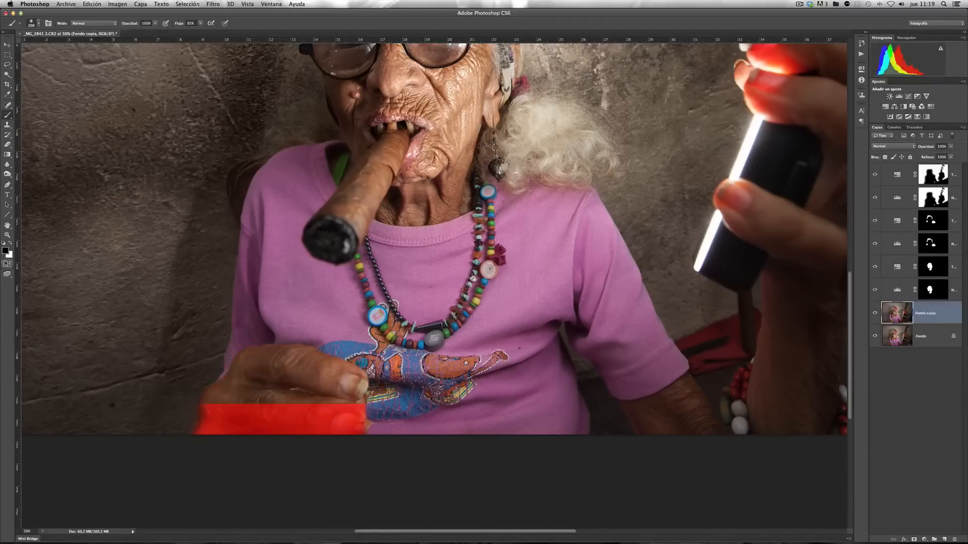
- Add a Levels layer from the hand selection, raising the black point, lowering the white point and setting midtones to 0.86
{"action": "left_click", "coordinate": [898, 96]}
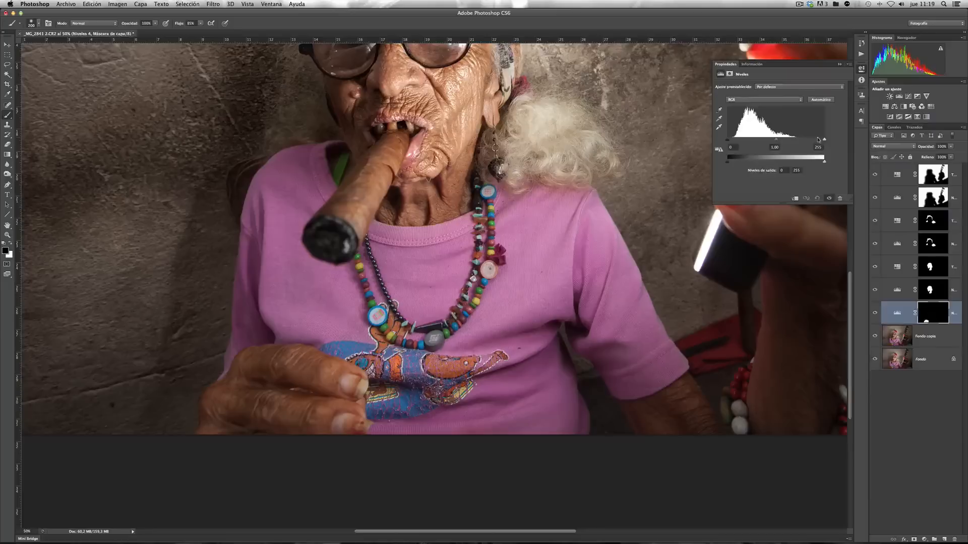
{"action": "left_click_drag", "start_coordinate": [821, 140], "coordinate": [797, 140]}
{"action": "left_click_drag", "start_coordinate": [732, 143], "coordinate": [767, 140]}
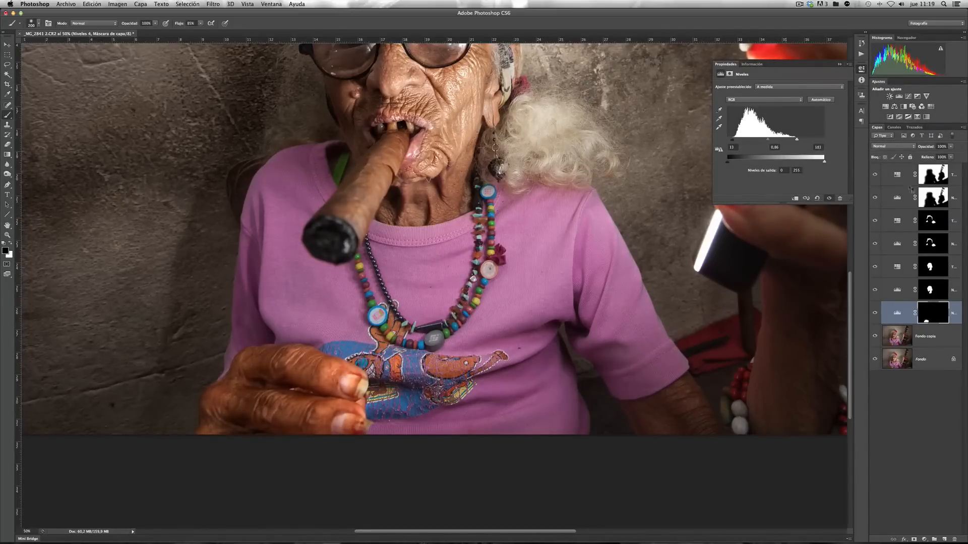
- Load the hand's Levels mask as a selection and add a Hue/Saturation layer with saturation -33
{"action": "left_click", "coordinate": [933, 316]}
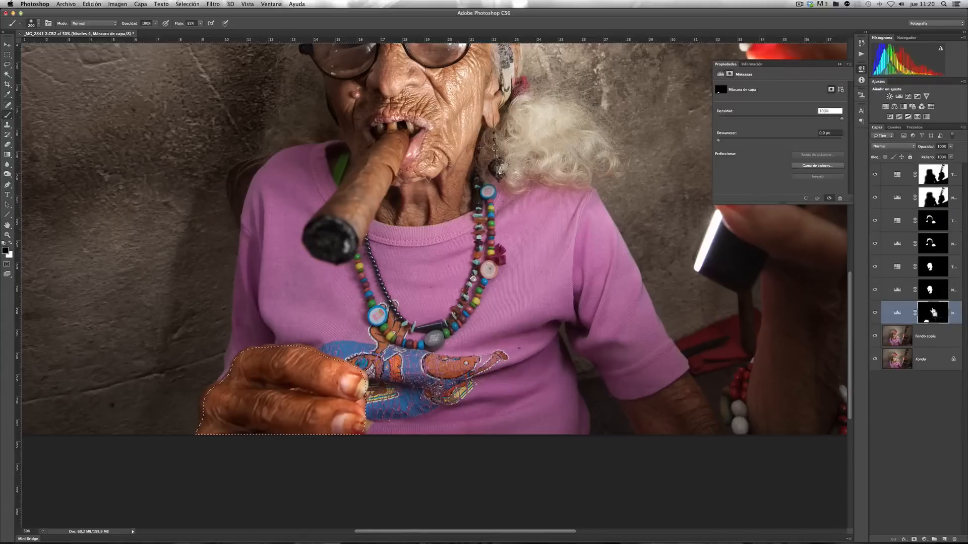
{"action": "left_click", "coordinate": [885, 107]}
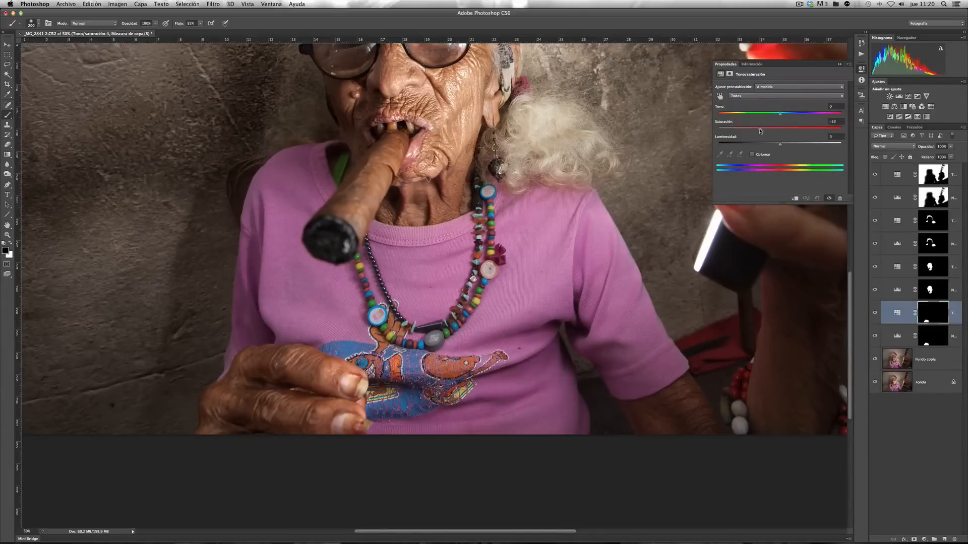
{"action": "left_click", "coordinate": [874, 312]}
- Start a quick mask and paint over the middle fingers and back of the hand holding the lamp with a 300-pixel brush
{"action": "left_click_drag", "start_coordinate": [662, 252], "coordinate": [440, 174]}
{"action": "key", "text": "q"}
{"action": "mouse_move", "coordinate": [469, 132]}
{"action": "left_mouse_down"}
{"action": "mouse_move", "coordinate": [426, 129]}
{"action": "mouse_move", "coordinate": [411, 144]}
{"action": "mouse_move", "coordinate": [390, 138]}
{"action": "mouse_move", "coordinate": [397, 147]}
{"action": "mouse_move", "coordinate": [425, 137]}
{"action": "mouse_move", "coordinate": [480, 171]}
{"action": "mouse_move", "coordinate": [448, 145]}
{"action": "left_mouse_up"}
{"action": "key", "text": "bracketright"}
{"action": "key", "text": "bracketright"}
{"action": "left_click_drag", "start_coordinate": [392, 98], "coordinate": [464, 101]}
{"action": "mouse_move", "coordinate": [527, 109]}
{"action": "left_mouse_down"}
{"action": "mouse_move", "coordinate": [550, 134]}
{"action": "mouse_move", "coordinate": [542, 181]}
{"action": "mouse_move", "coordinate": [557, 202]}
{"action": "mouse_move", "coordinate": [463, 96]}
{"action": "mouse_move", "coordinate": [484, 126]}
{"action": "mouse_move", "coordinate": [432, 132]}
{"action": "mouse_move", "coordinate": [430, 148]}
{"action": "mouse_move", "coordinate": [442, 161]}
{"action": "mouse_move", "coordinate": [534, 204]}
{"action": "mouse_move", "coordinate": [443, 290]}
{"action": "left_mouse_up"}
{"action": "mouse_move", "coordinate": [487, 216]}
{"action": "left_mouse_down"}
{"action": "mouse_move", "coordinate": [509, 262]}
{"action": "mouse_move", "coordinate": [550, 217]}
{"action": "left_mouse_up"}
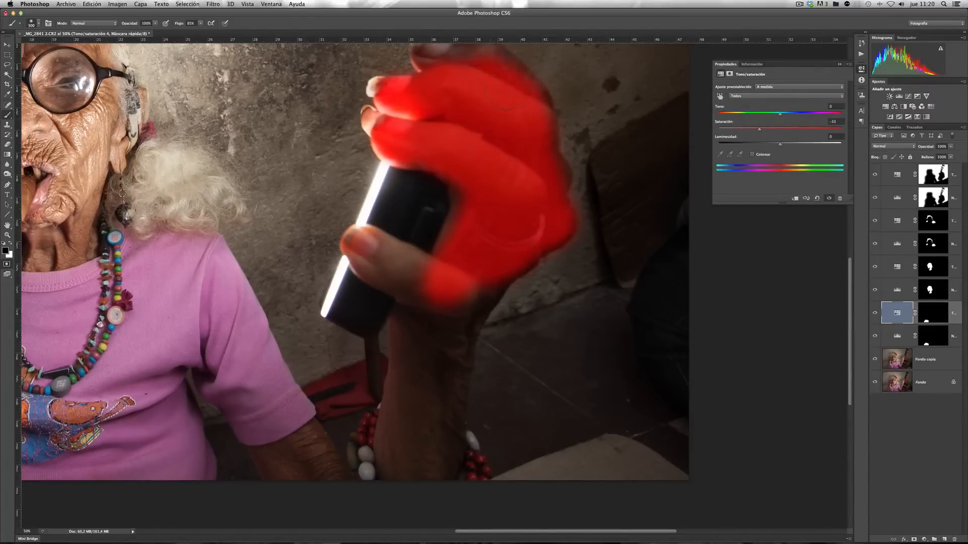
- Extend the quick mask over the uppermost finger beneath the coiled cable with a 150-pixel brush
{"action": "left_click_drag", "start_coordinate": [485, 103], "coordinate": [488, 173]}
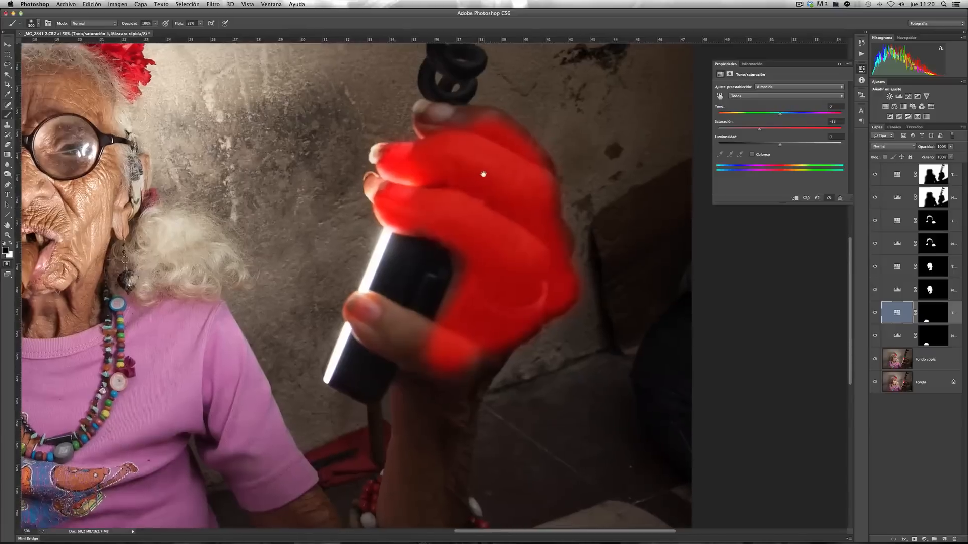
{"action": "key", "text": "bracketleft"}
{"action": "key", "text": "bracketleft"}
{"action": "key", "text": "bracketleft"}
{"action": "key", "text": "bracketleft"}
{"action": "mouse_move", "coordinate": [438, 131]}
{"action": "left_mouse_down"}
{"action": "mouse_move", "coordinate": [426, 112]}
{"action": "mouse_move", "coordinate": [494, 123]}
{"action": "mouse_move", "coordinate": [509, 136]}
{"action": "left_mouse_up"}
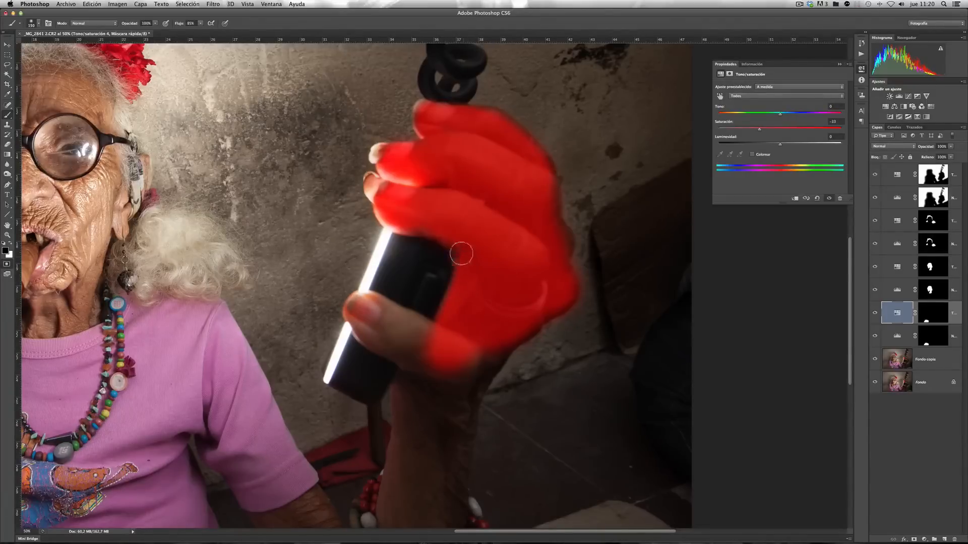
- Cover the lamp hand's thumb, wrist and forearm with the quick mask down to the photo's lower edge, filling the wrist gap
{"action": "left_click_drag", "start_coordinate": [482, 281], "coordinate": [501, 188]}
{"action": "mouse_move", "coordinate": [382, 213]}
{"action": "left_mouse_down"}
{"action": "mouse_move", "coordinate": [403, 252]}
{"action": "mouse_move", "coordinate": [382, 214]}
{"action": "mouse_move", "coordinate": [447, 239]}
{"action": "mouse_move", "coordinate": [460, 250]}
{"action": "mouse_move", "coordinate": [401, 225]}
{"action": "mouse_move", "coordinate": [446, 267]}
{"action": "mouse_move", "coordinate": [430, 266]}
{"action": "mouse_move", "coordinate": [481, 277]}
{"action": "mouse_move", "coordinate": [523, 247]}
{"action": "mouse_move", "coordinate": [498, 283]}
{"action": "mouse_move", "coordinate": [549, 226]}
{"action": "mouse_move", "coordinate": [489, 299]}
{"action": "mouse_move", "coordinate": [510, 266]}
{"action": "mouse_move", "coordinate": [522, 254]}
{"action": "mouse_move", "coordinate": [484, 342]}
{"action": "left_mouse_up"}
{"action": "key", "text": "bracketright"}
{"action": "key", "text": "bracketright"}
{"action": "mouse_move", "coordinate": [441, 284]}
{"action": "left_mouse_down"}
{"action": "mouse_move", "coordinate": [430, 289]}
{"action": "mouse_move", "coordinate": [413, 410]}
{"action": "mouse_move", "coordinate": [425, 447]}
{"action": "mouse_move", "coordinate": [455, 404]}
{"action": "mouse_move", "coordinate": [464, 447]}
{"action": "mouse_move", "coordinate": [479, 335]}
{"action": "mouse_move", "coordinate": [460, 389]}
{"action": "mouse_move", "coordinate": [466, 402]}
{"action": "left_mouse_up"}
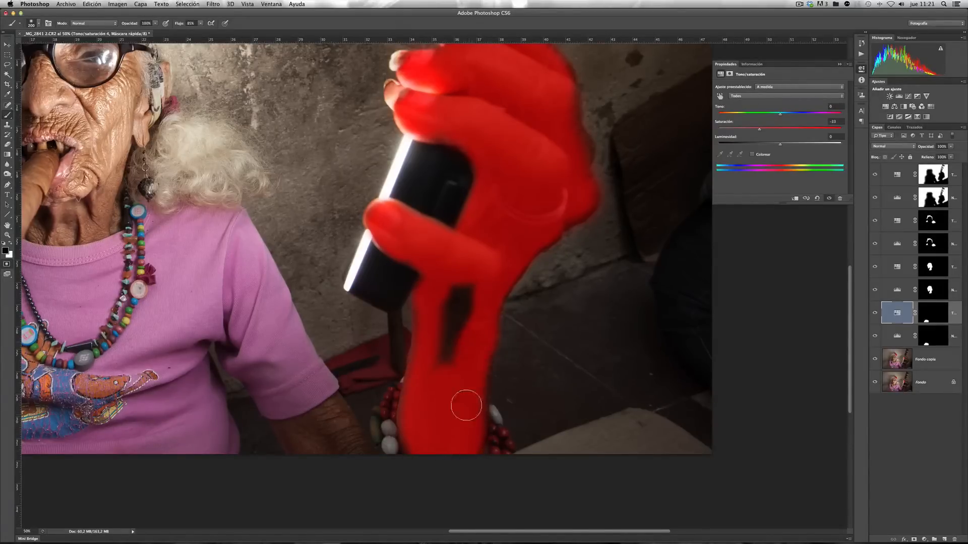
{"action": "mouse_move", "coordinate": [467, 294]}
{"action": "left_mouse_down"}
{"action": "mouse_move", "coordinate": [449, 281]}
{"action": "mouse_move", "coordinate": [449, 309]}
{"action": "mouse_move", "coordinate": [443, 294]}
{"action": "left_mouse_up"}
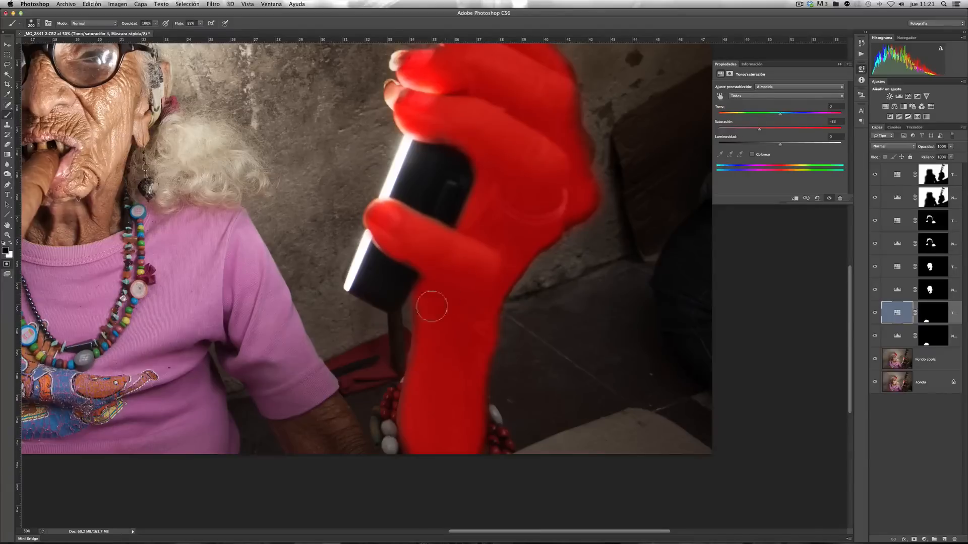
- Add the other forearm below the sleeve to the quick mask and erase the overspill on the sleeve
{"action": "mouse_move", "coordinate": [299, 432]}
{"action": "left_mouse_down"}
{"action": "mouse_move", "coordinate": [320, 458]}
{"action": "mouse_move", "coordinate": [293, 432]}
{"action": "mouse_move", "coordinate": [332, 411]}
{"action": "mouse_move", "coordinate": [372, 472]}
{"action": "mouse_move", "coordinate": [330, 431]}
{"action": "mouse_move", "coordinate": [307, 453]}
{"action": "mouse_move", "coordinate": [274, 420]}
{"action": "mouse_move", "coordinate": [320, 432]}
{"action": "mouse_move", "coordinate": [335, 407]}
{"action": "mouse_move", "coordinate": [303, 425]}
{"action": "left_mouse_up"}
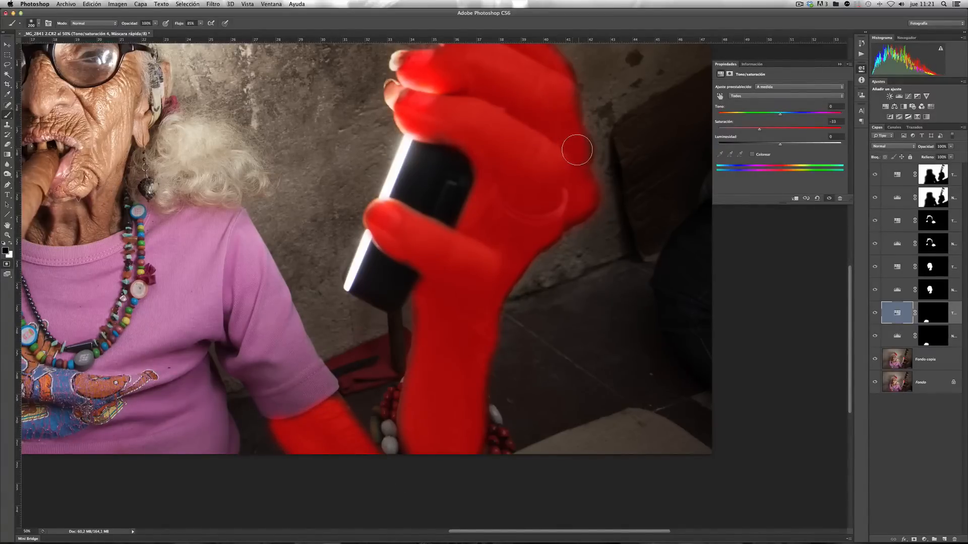
{"action": "mouse_move", "coordinate": [306, 425]}
{"action": "left_mouse_down"}
{"action": "mouse_move", "coordinate": [291, 396]}
{"action": "mouse_move", "coordinate": [316, 410]}
{"action": "left_mouse_up"}
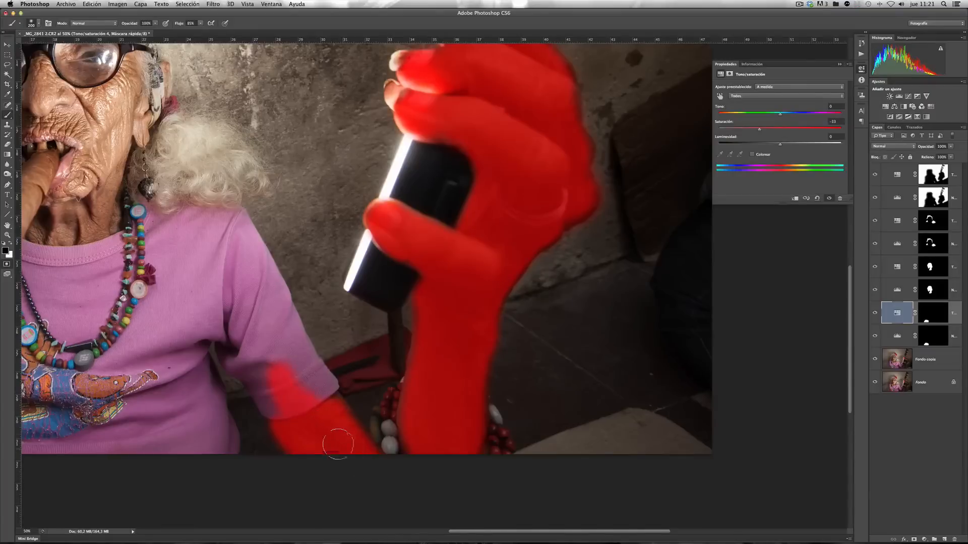
{"action": "key", "text": "e"}
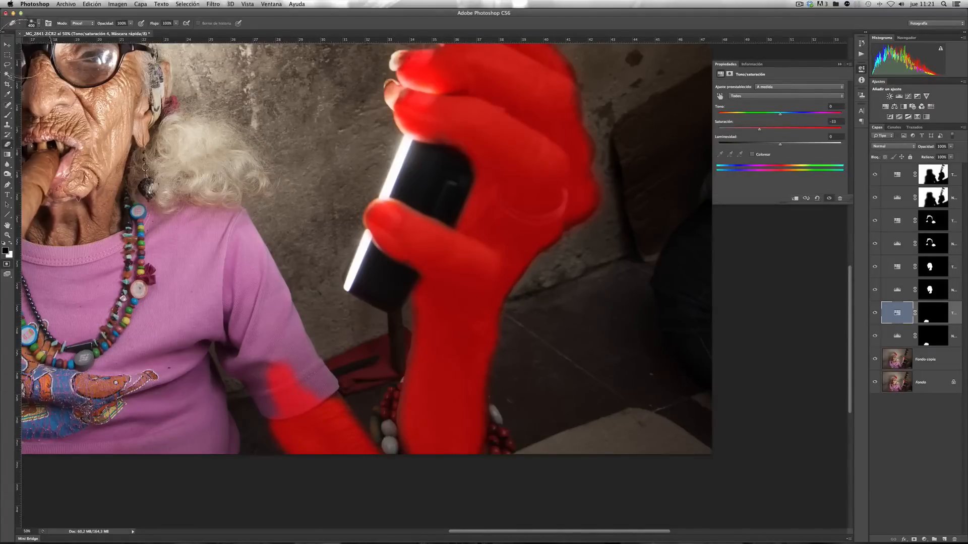
{"action": "left_click", "coordinate": [37, 24]}
{"action": "left_click", "coordinate": [37, 22]}
{"action": "key", "text": "bracketleft"}
{"action": "key", "text": "bracketleft"}
{"action": "mouse_move", "coordinate": [286, 356]}
{"action": "left_mouse_down"}
{"action": "mouse_move", "coordinate": [259, 380]}
{"action": "mouse_move", "coordinate": [269, 401]}
{"action": "mouse_move", "coordinate": [307, 391]}
{"action": "mouse_move", "coordinate": [326, 369]}
{"action": "left_mouse_up"}
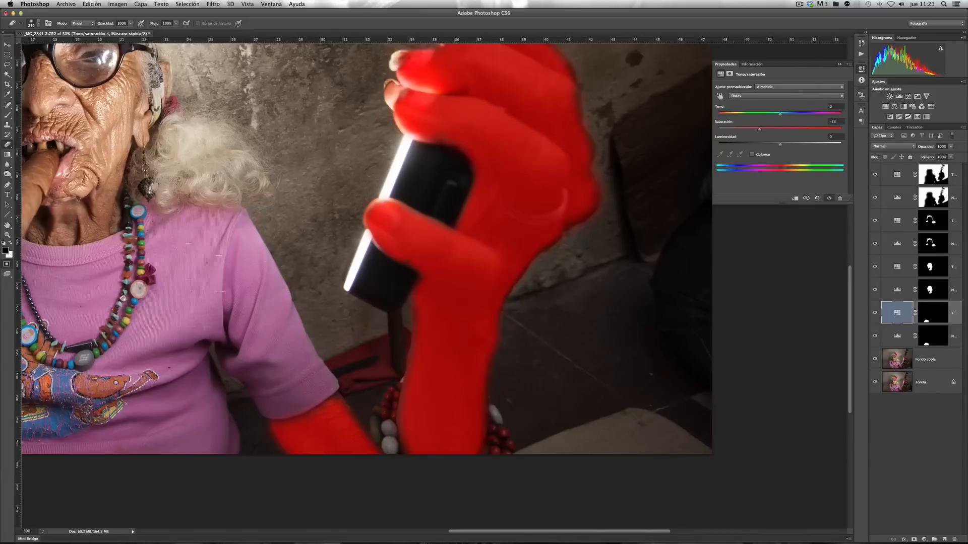
{"action": "left_click", "coordinate": [8, 115]}
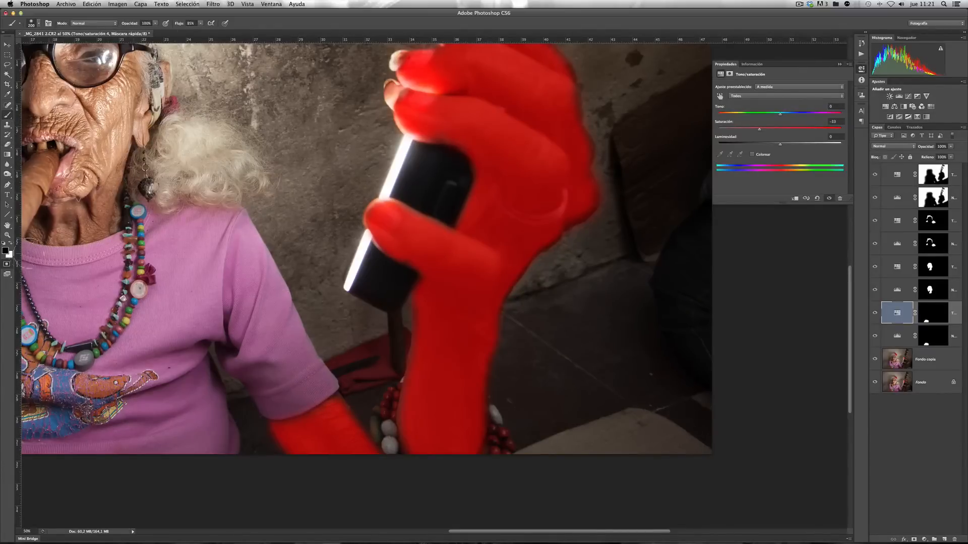
- Convert the quick mask to a selection and add a Levels layer with black input 2, white input about 161 and slightly darker midtones
{"action": "key", "text": "q"}
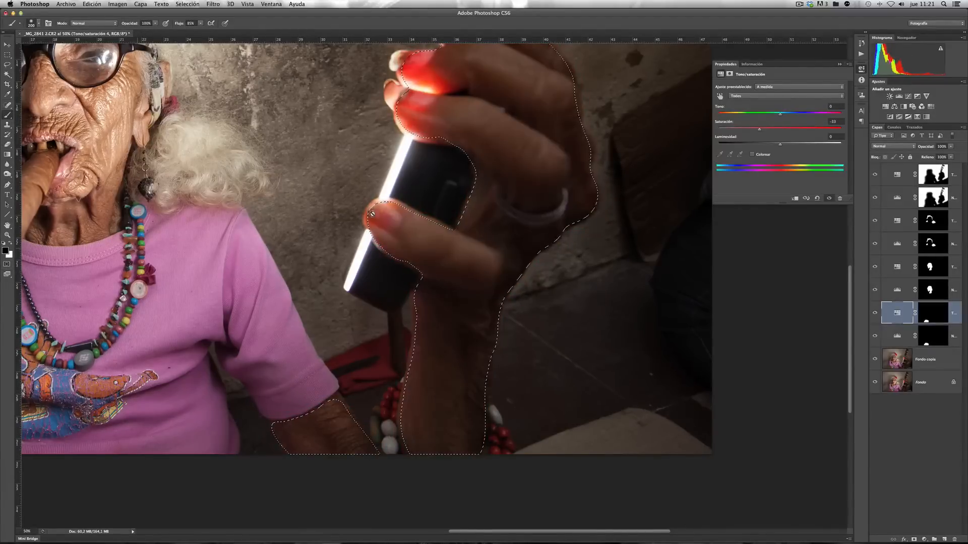
{"action": "left_click", "coordinate": [899, 95]}
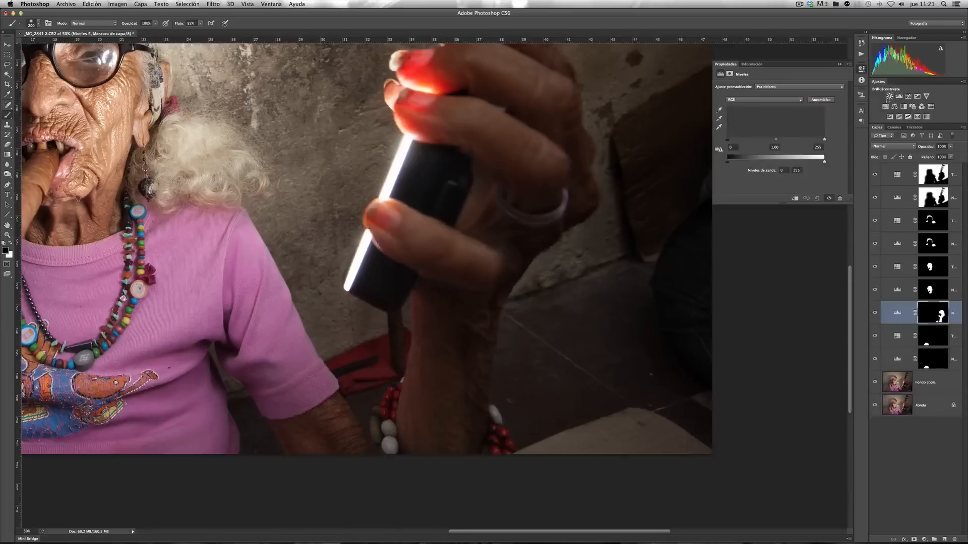
{"action": "left_click_drag", "start_coordinate": [783, 141], "coordinate": [789, 141]}
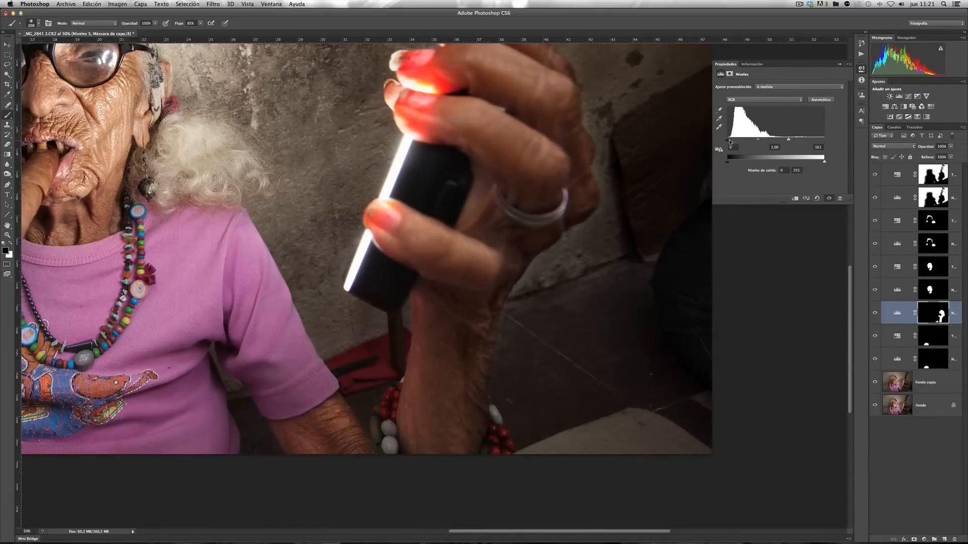
{"action": "left_click_drag", "start_coordinate": [759, 140], "coordinate": [760, 141]}
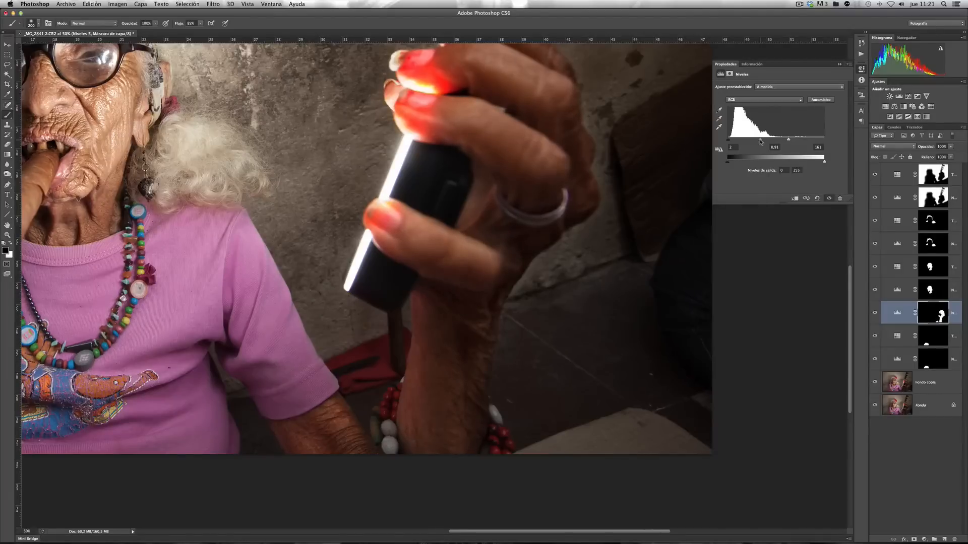
{"action": "left_click_drag", "start_coordinate": [760, 141], "coordinate": [759, 140]}
- Load the lamp hand's Levels mask as a selection and add a Hue/Saturation layer with saturation -25
{"action": "left_click", "coordinate": [933, 316], "text": "super"}
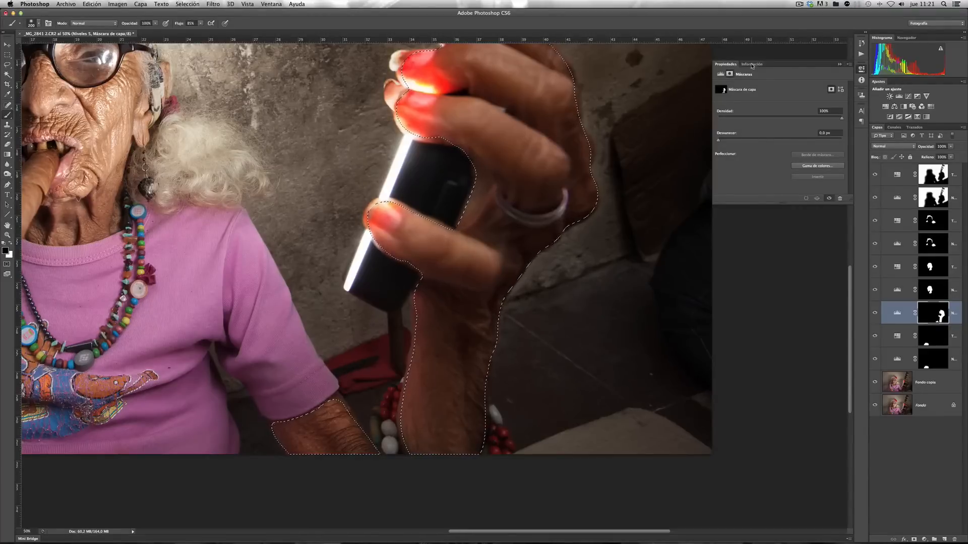
{"action": "left_click", "coordinate": [894, 106]}
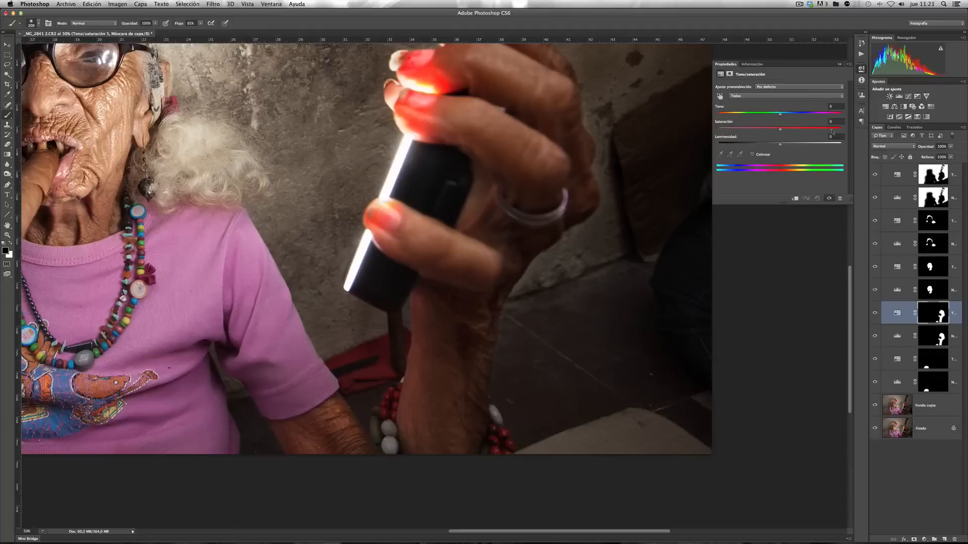
{"action": "left_click_drag", "start_coordinate": [779, 130], "coordinate": [766, 131]}
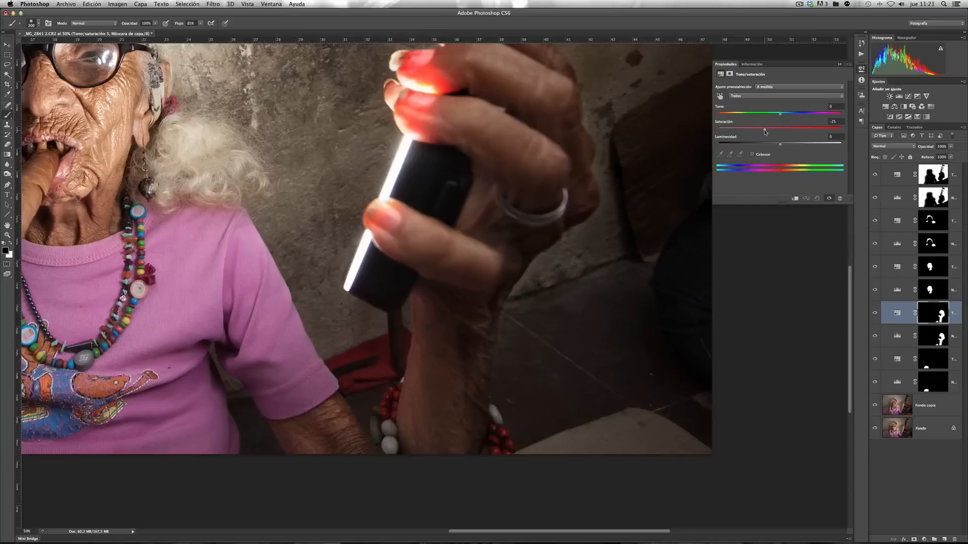
{"action": "left_click_drag", "start_coordinate": [764, 130], "coordinate": [764, 130]}
{"action": "left_click", "coordinate": [860, 69]}
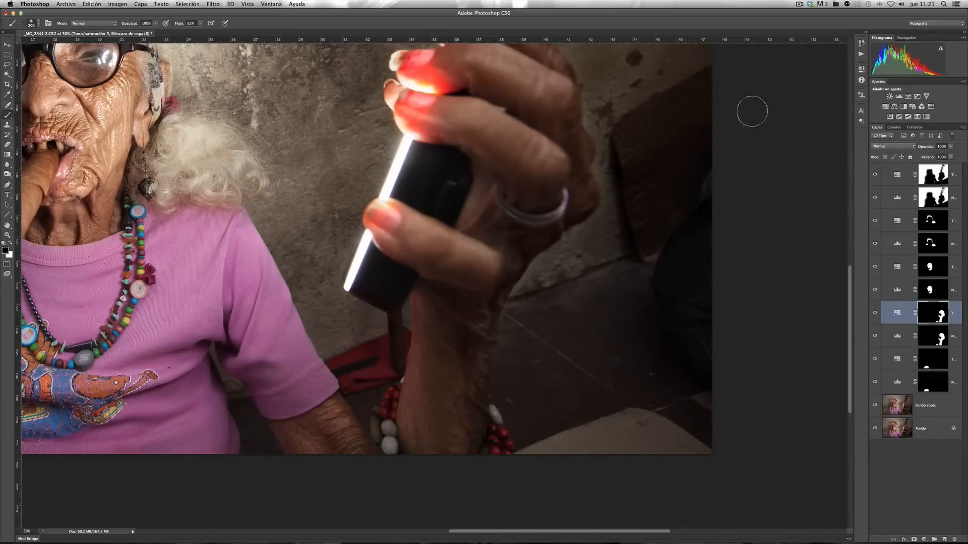
- Start a quick mask and paint over the shirt's shoulder, sleeve and chest on the cigar side, down to the hand
{"action": "left_click_drag", "start_coordinate": [307, 227], "coordinate": [605, 198]}
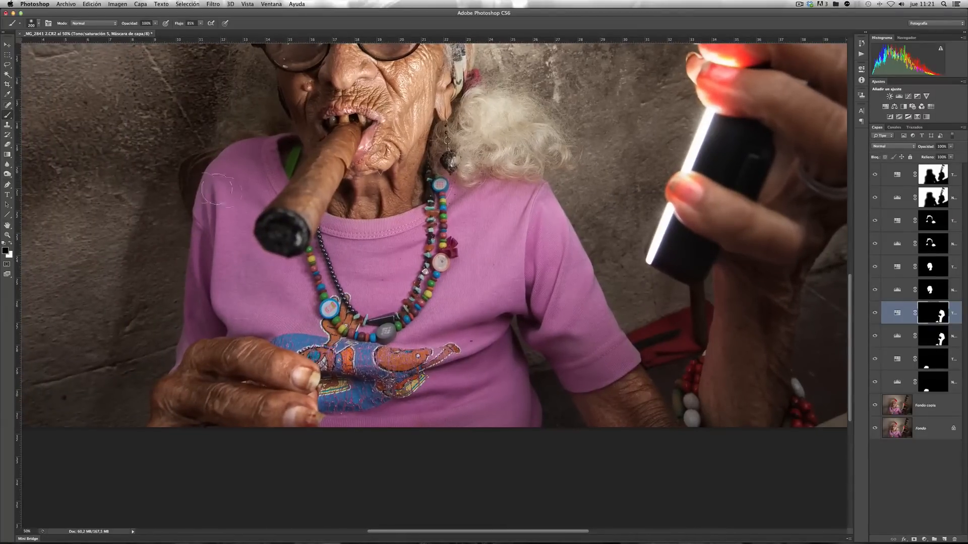
{"action": "left_click", "coordinate": [7, 264]}
{"action": "mouse_move", "coordinate": [242, 171]}
{"action": "left_mouse_down"}
{"action": "mouse_move", "coordinate": [264, 152]}
{"action": "mouse_move", "coordinate": [240, 156]}
{"action": "mouse_move", "coordinate": [211, 197]}
{"action": "mouse_move", "coordinate": [197, 327]}
{"action": "mouse_move", "coordinate": [263, 322]}
{"action": "mouse_move", "coordinate": [294, 334]}
{"action": "mouse_move", "coordinate": [202, 295]}
{"action": "mouse_move", "coordinate": [224, 293]}
{"action": "mouse_move", "coordinate": [231, 223]}
{"action": "mouse_move", "coordinate": [225, 236]}
{"action": "mouse_move", "coordinate": [247, 198]}
{"action": "mouse_move", "coordinate": [268, 188]}
{"action": "mouse_move", "coordinate": [264, 158]}
{"action": "mouse_move", "coordinate": [272, 182]}
{"action": "mouse_move", "coordinate": [229, 227]}
{"action": "mouse_move", "coordinate": [260, 269]}
{"action": "mouse_move", "coordinate": [226, 202]}
{"action": "left_mouse_up"}
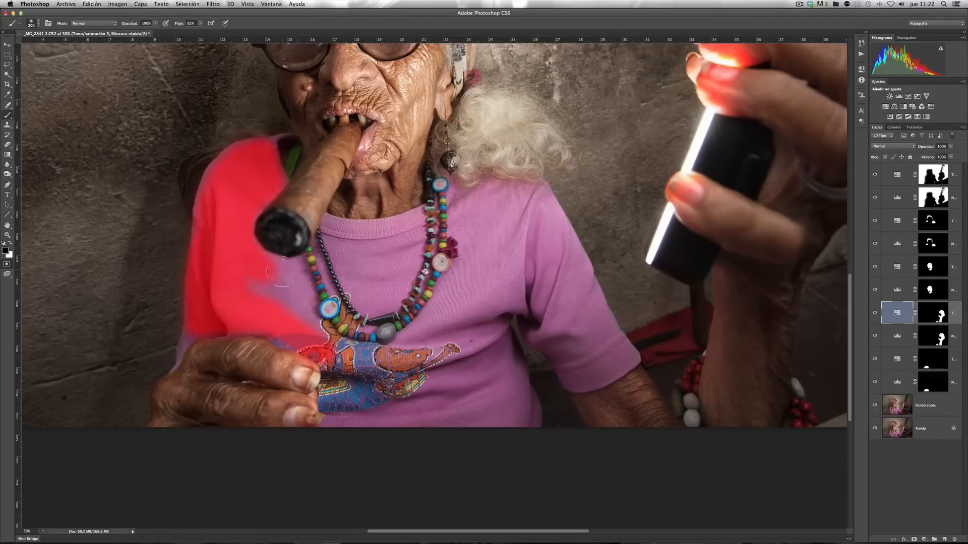
{"action": "mouse_move", "coordinate": [290, 308]}
{"action": "left_mouse_down"}
{"action": "mouse_move", "coordinate": [256, 268]}
{"action": "mouse_move", "coordinate": [301, 275]}
{"action": "mouse_move", "coordinate": [303, 335]}
{"action": "mouse_move", "coordinate": [269, 325]}
{"action": "left_mouse_up"}
{"action": "key", "text": "bracketleft"}
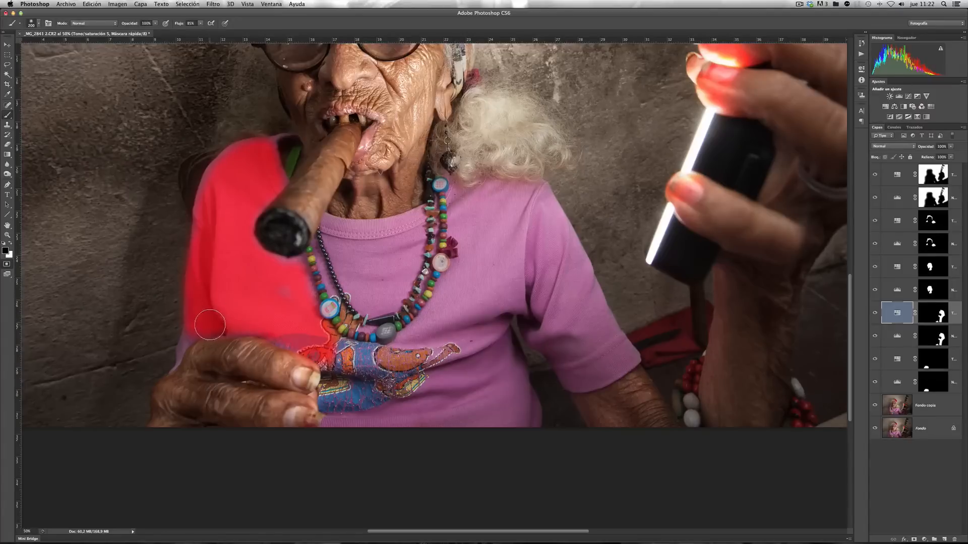
{"action": "left_click_drag", "start_coordinate": [191, 335], "coordinate": [179, 360]}
{"action": "key", "text": "bracketleft"}
{"action": "key", "text": "bracketleft"}
{"action": "key", "text": "bracketleft"}
{"action": "key", "text": "bracketright"}
{"action": "key", "text": "bracketright"}
{"action": "key", "text": "bracketright"}
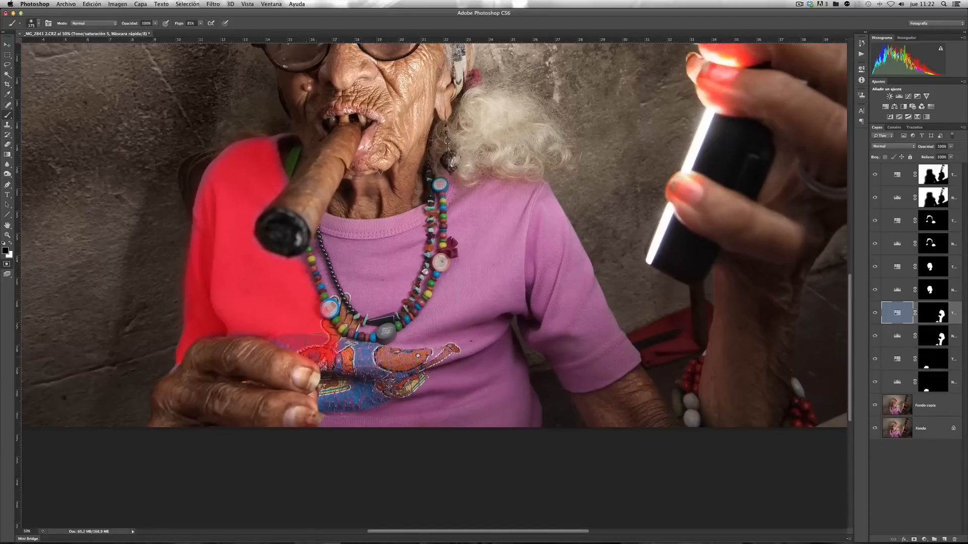
- Extend the quick mask over the shirt's printed design, necklaces and whole front with a 175-pixel brush
{"action": "left_click_drag", "start_coordinate": [347, 373], "coordinate": [338, 381]}
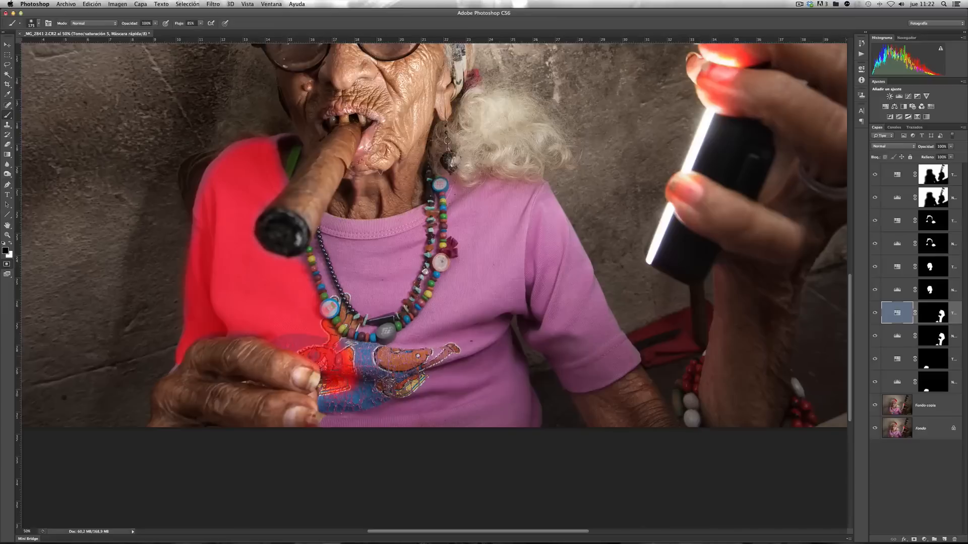
{"action": "left_click", "coordinate": [336, 420]}
{"action": "mouse_move", "coordinate": [335, 420]}
{"action": "left_mouse_down"}
{"action": "mouse_move", "coordinate": [388, 419]}
{"action": "mouse_move", "coordinate": [429, 398]}
{"action": "mouse_move", "coordinate": [484, 398]}
{"action": "mouse_move", "coordinate": [524, 417]}
{"action": "left_mouse_up"}
{"action": "left_click", "coordinate": [502, 366]}
{"action": "mouse_move", "coordinate": [491, 339]}
{"action": "left_mouse_down"}
{"action": "mouse_move", "coordinate": [495, 302]}
{"action": "mouse_move", "coordinate": [498, 329]}
{"action": "mouse_move", "coordinate": [485, 290]}
{"action": "mouse_move", "coordinate": [403, 355]}
{"action": "mouse_move", "coordinate": [356, 342]}
{"action": "mouse_move", "coordinate": [312, 259]}
{"action": "mouse_move", "coordinate": [330, 244]}
{"action": "mouse_move", "coordinate": [330, 225]}
{"action": "mouse_move", "coordinate": [358, 237]}
{"action": "mouse_move", "coordinate": [495, 193]}
{"action": "mouse_move", "coordinate": [541, 195]}
{"action": "mouse_move", "coordinate": [498, 242]}
{"action": "mouse_move", "coordinate": [454, 222]}
{"action": "mouse_move", "coordinate": [342, 258]}
{"action": "mouse_move", "coordinate": [388, 320]}
{"action": "mouse_move", "coordinate": [461, 290]}
{"action": "mouse_move", "coordinate": [491, 262]}
{"action": "mouse_move", "coordinate": [512, 272]}
{"action": "mouse_move", "coordinate": [542, 328]}
{"action": "left_mouse_up"}
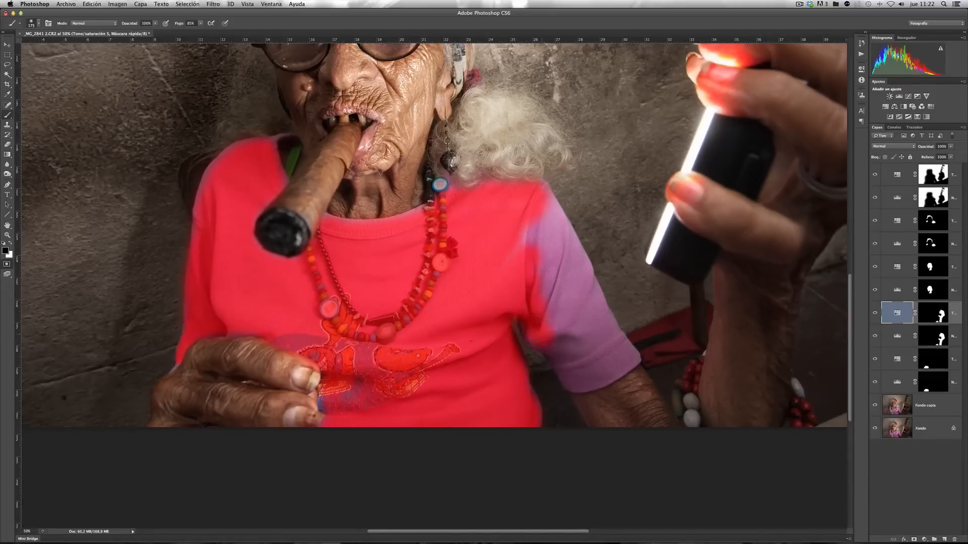
- Fill the sleeve nearest the lamp and the round blue bead by the neckline, then reduce the brush to 100 pixels
{"action": "mouse_move", "coordinate": [593, 376]}
{"action": "left_mouse_down"}
{"action": "mouse_move", "coordinate": [614, 370]}
{"action": "mouse_move", "coordinate": [625, 346]}
{"action": "mouse_move", "coordinate": [581, 284]}
{"action": "mouse_move", "coordinate": [541, 195]}
{"action": "mouse_move", "coordinate": [577, 263]}
{"action": "left_mouse_up"}
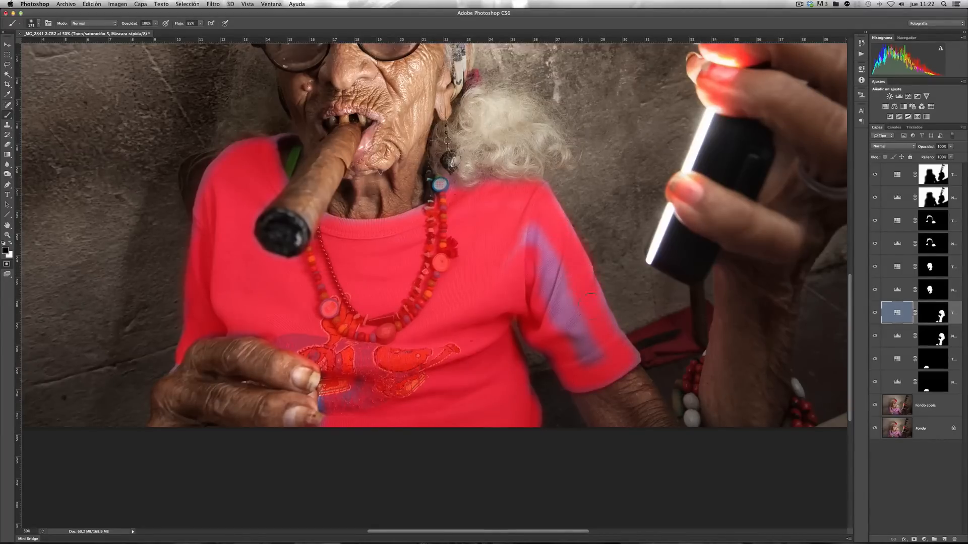
{"action": "mouse_move", "coordinate": [591, 371]}
{"action": "left_mouse_down"}
{"action": "mouse_move", "coordinate": [526, 231]}
{"action": "mouse_move", "coordinate": [554, 245]}
{"action": "left_mouse_up"}
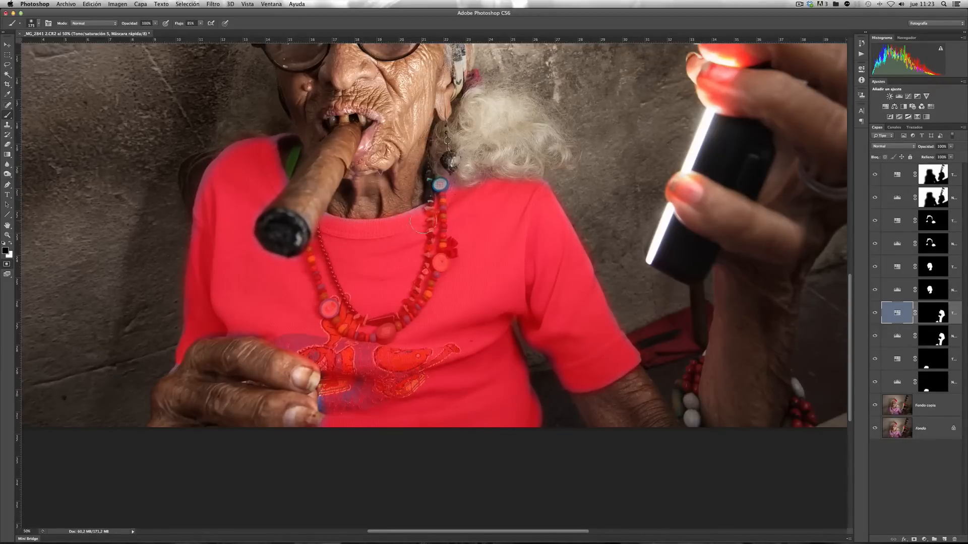
{"action": "left_click_drag", "start_coordinate": [443, 190], "coordinate": [443, 195]}
{"action": "key", "text": "bracketleft"}
{"action": "key", "text": "bracketleft"}
{"action": "key", "text": "bracketleft"}
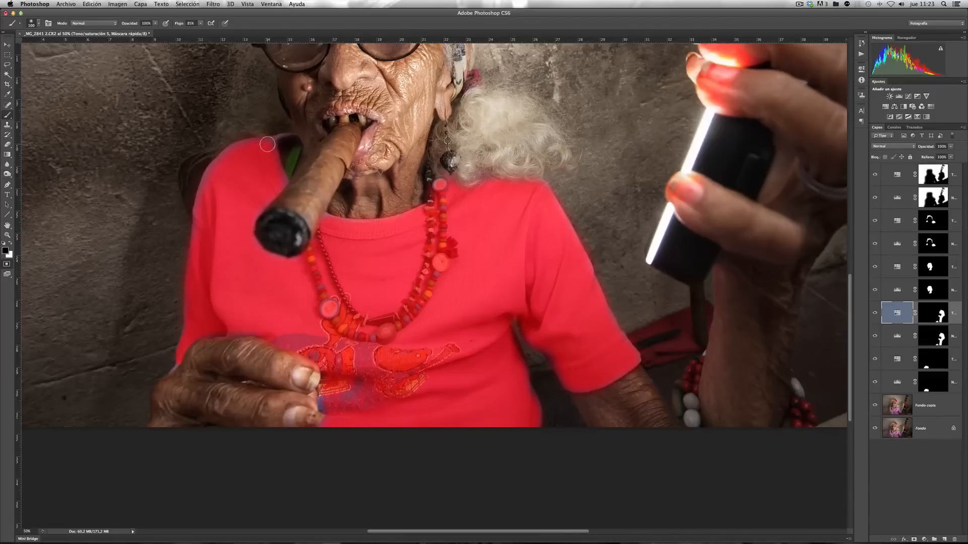
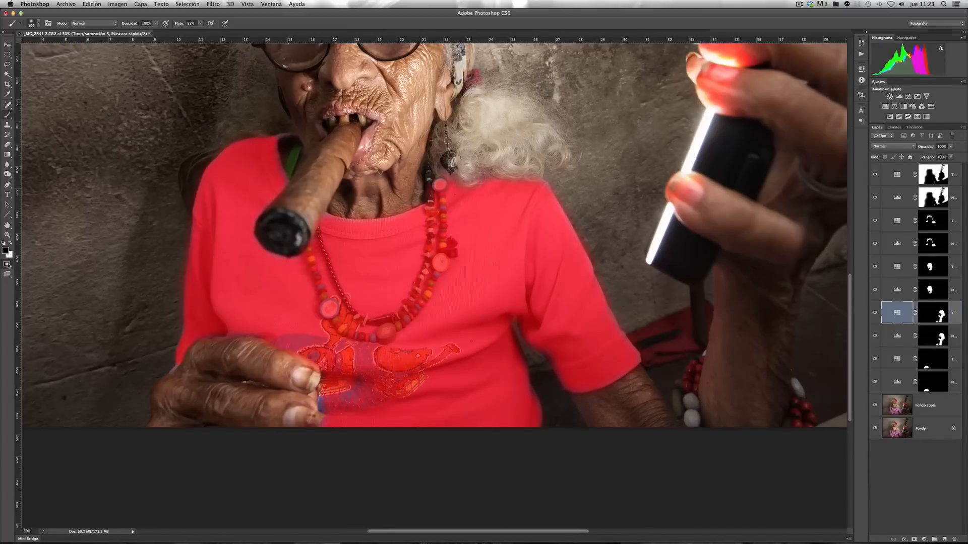
- Convert the shirt's quick mask to a selection and add a Levels layer with black input 14, white input about 213 and slightly darker midtones
{"action": "left_click", "coordinate": [7, 264]}
{"action": "left_click", "coordinate": [899, 95]}
{"action": "left_click_drag", "start_coordinate": [824, 140], "coordinate": [810, 139]}
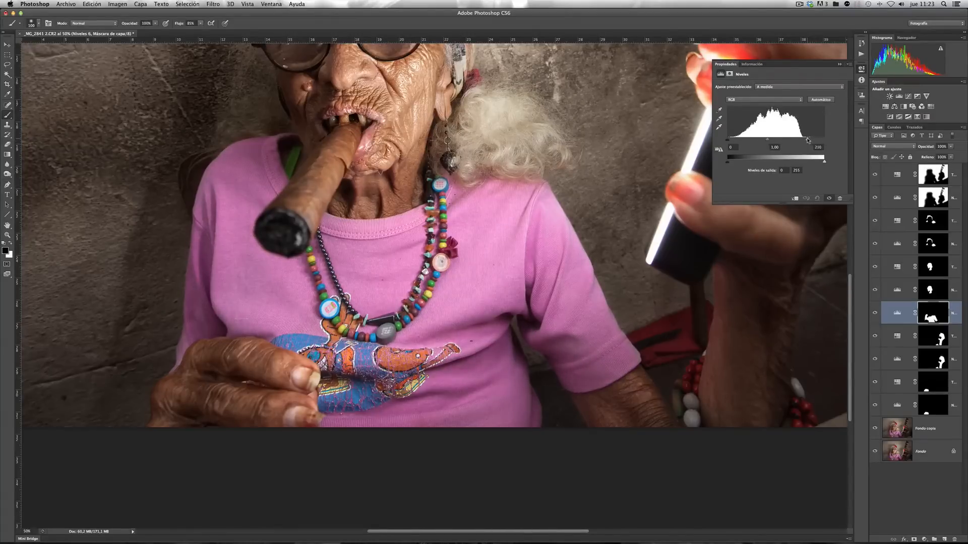
{"action": "left_click_drag", "start_coordinate": [727, 140], "coordinate": [773, 141]}
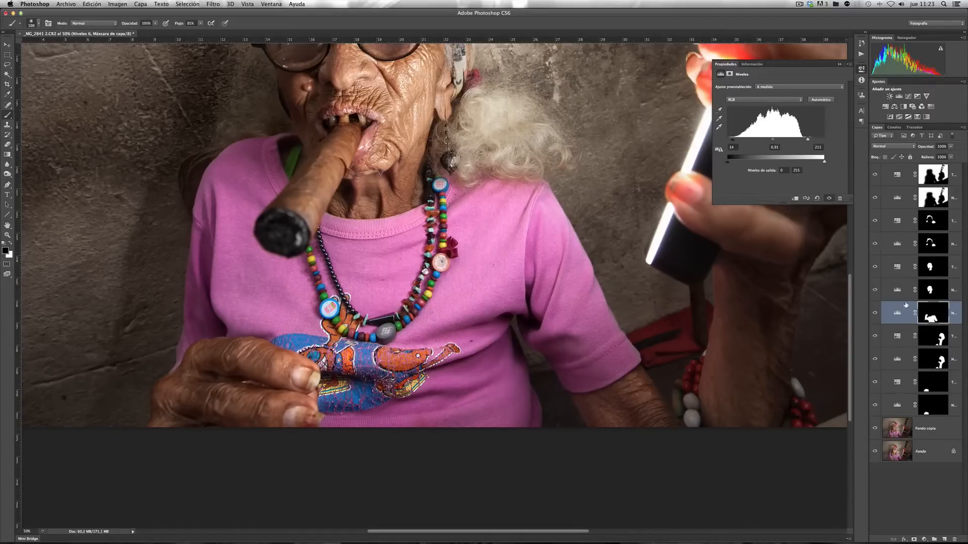
- Load the shirt's Levels mask as a selection and add a Hue/Saturation layer with saturation -34
{"action": "left_click", "coordinate": [932, 315]}
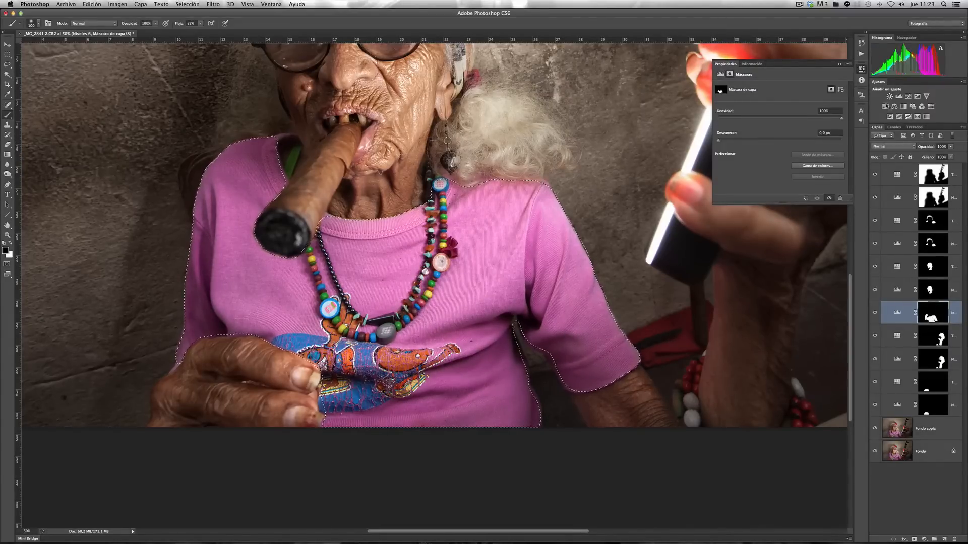
{"action": "left_click", "coordinate": [886, 107]}
{"action": "left_click_drag", "start_coordinate": [778, 130], "coordinate": [771, 129]}
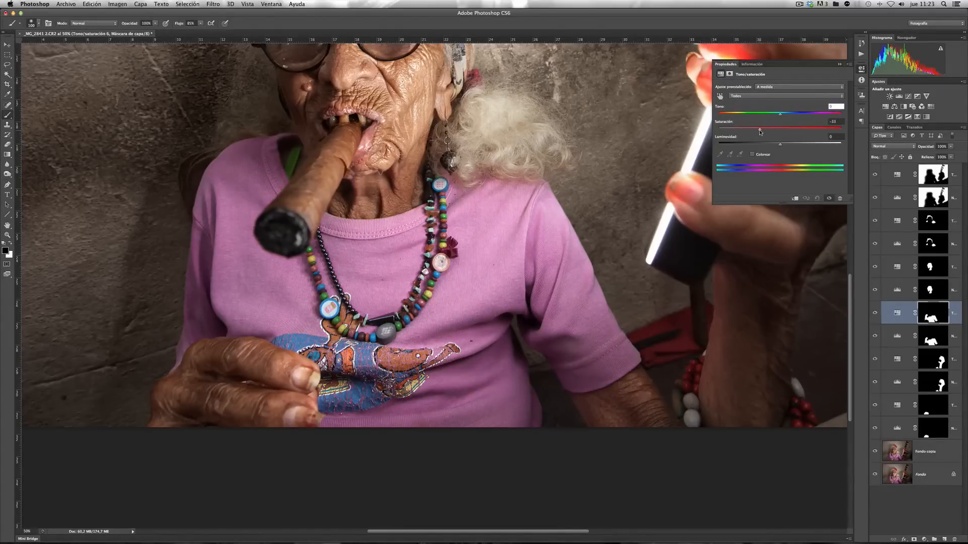
- Compare the whole retouched photo with the original by showing only the background layer and restoring all layers several times
{"action": "key", "text": "super+minus"}
{"action": "key", "text": "super+minus"}
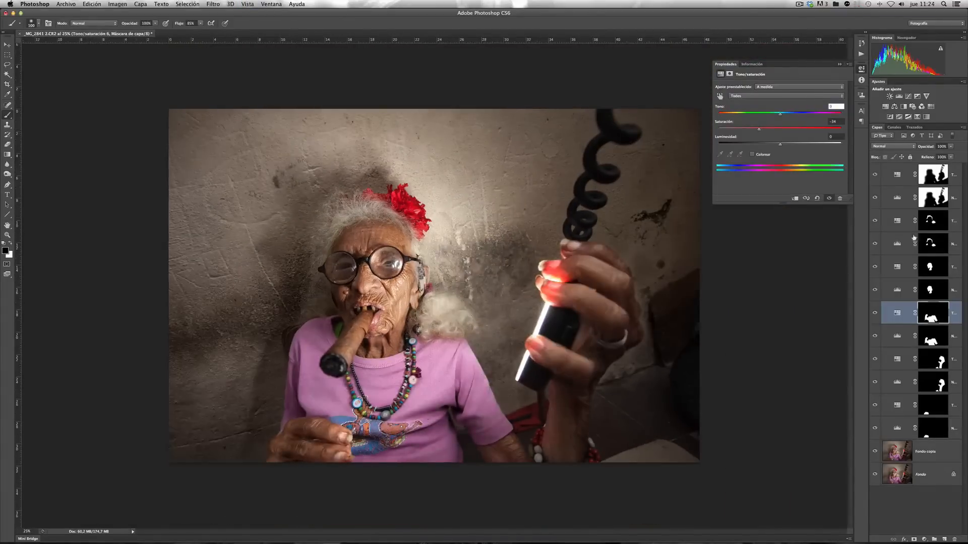
{"action": "left_click", "coordinate": [875, 475], "text": "alt"}
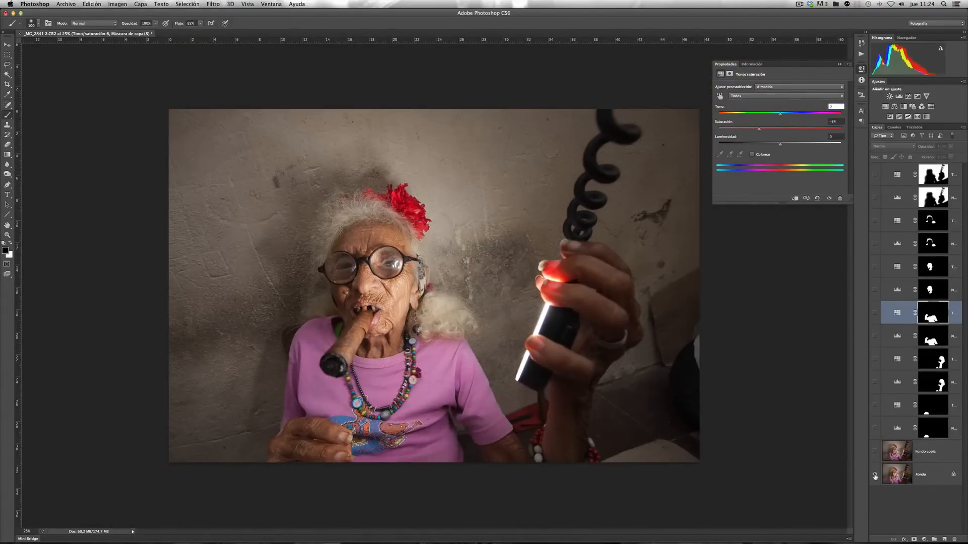
{"action": "left_click", "coordinate": [875, 475], "text": "alt"}
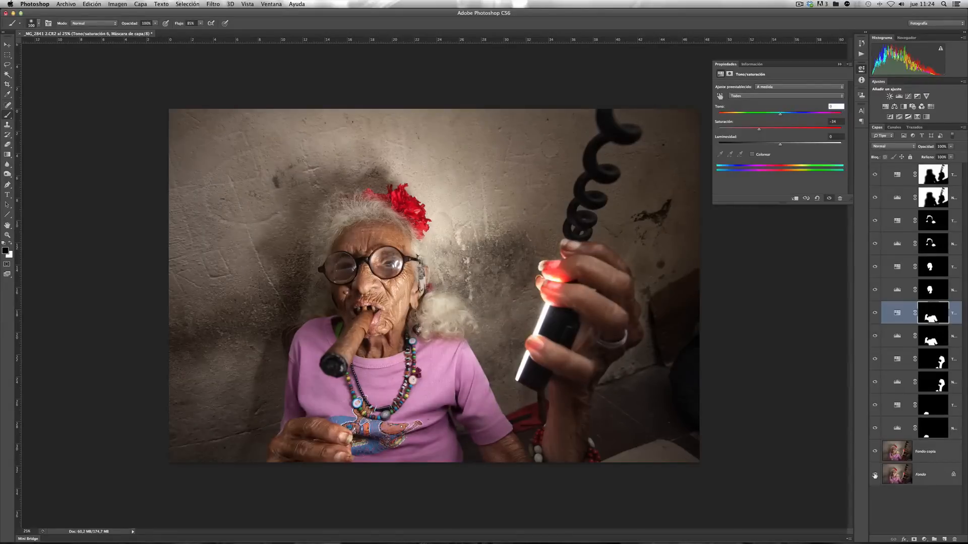
{"action": "left_click", "coordinate": [875, 476], "text": "alt"}
{"action": "left_click", "coordinate": [874, 476], "text": "alt"}
{"action": "left_click", "coordinate": [875, 475], "text": "alt"}
{"action": "left_click", "coordinate": [874, 476], "text": "alt"}
- Create a new layer group and move all the masked Levels and Hue/Saturation layers into it
{"action": "left_click", "coordinate": [910, 178]}
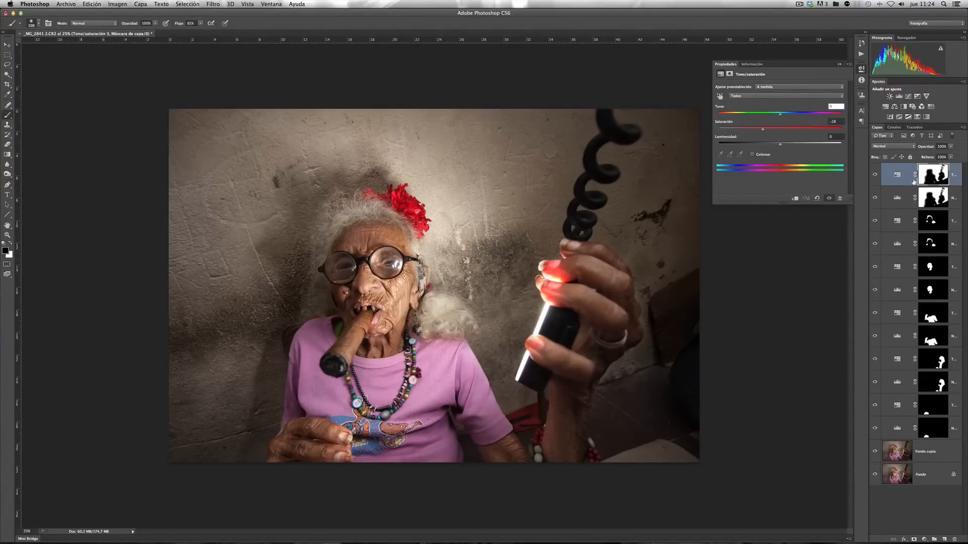
{"action": "left_click", "coordinate": [905, 429], "text": "shift"}
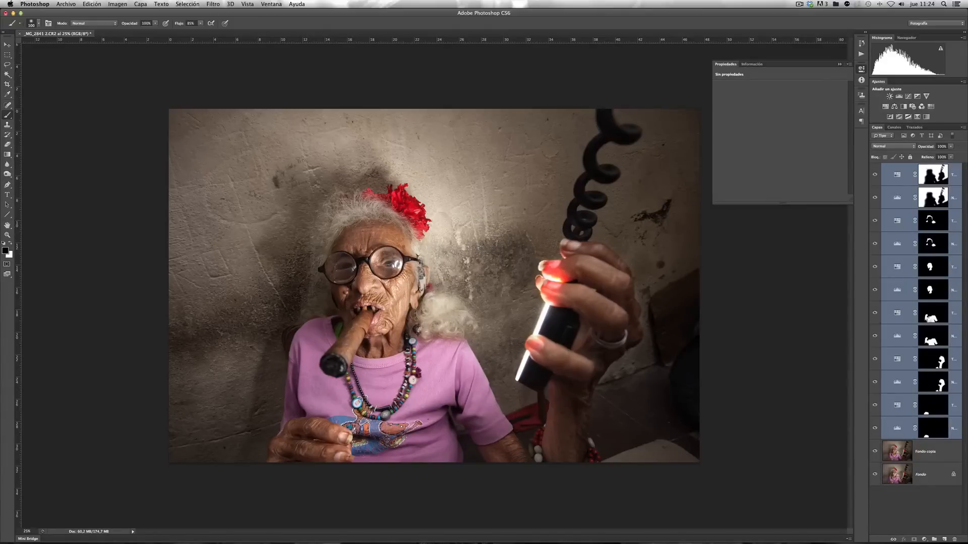
{"action": "left_click", "coordinate": [934, 540]}
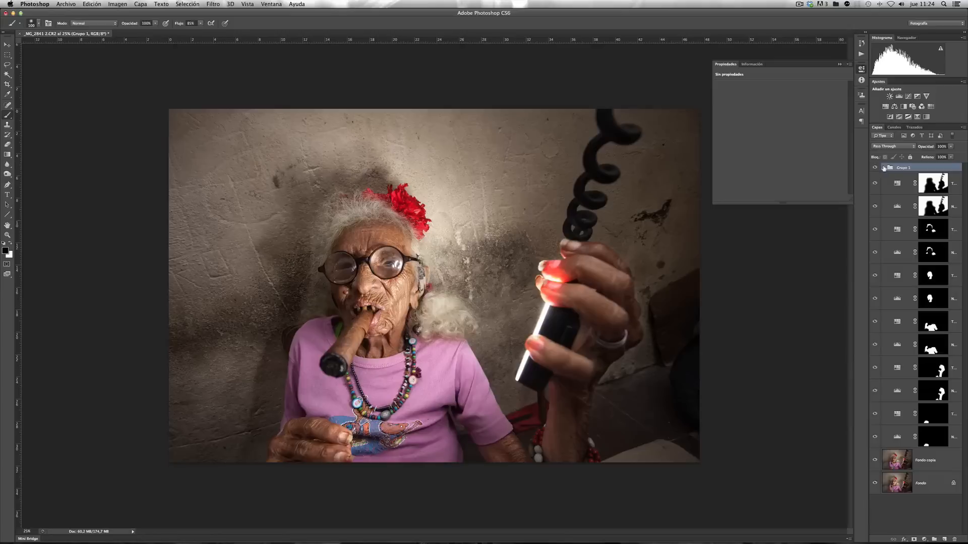
{"action": "left_click", "coordinate": [890, 182]}
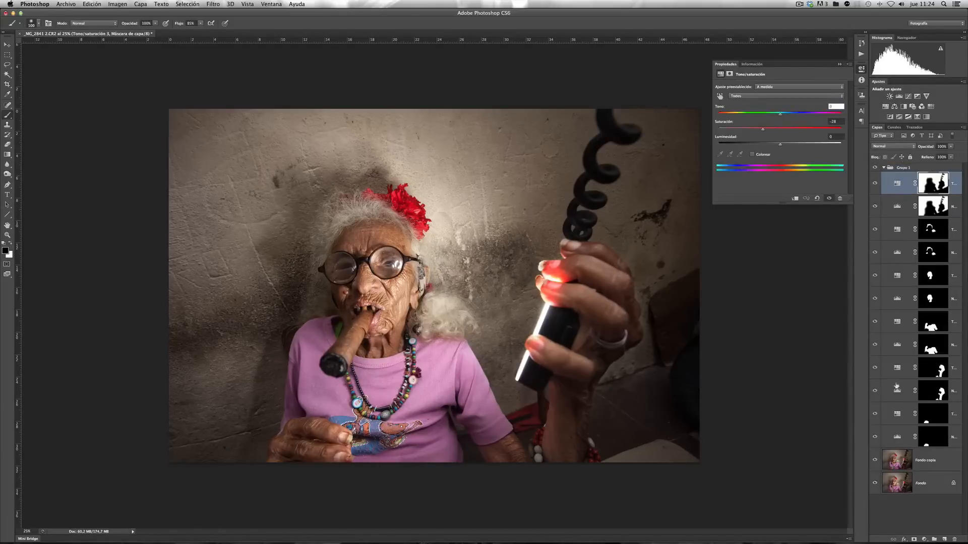
{"action": "left_click", "coordinate": [891, 437], "text": "shift"}
{"action": "left_click_drag", "start_coordinate": [907, 177], "coordinate": [903, 169]}
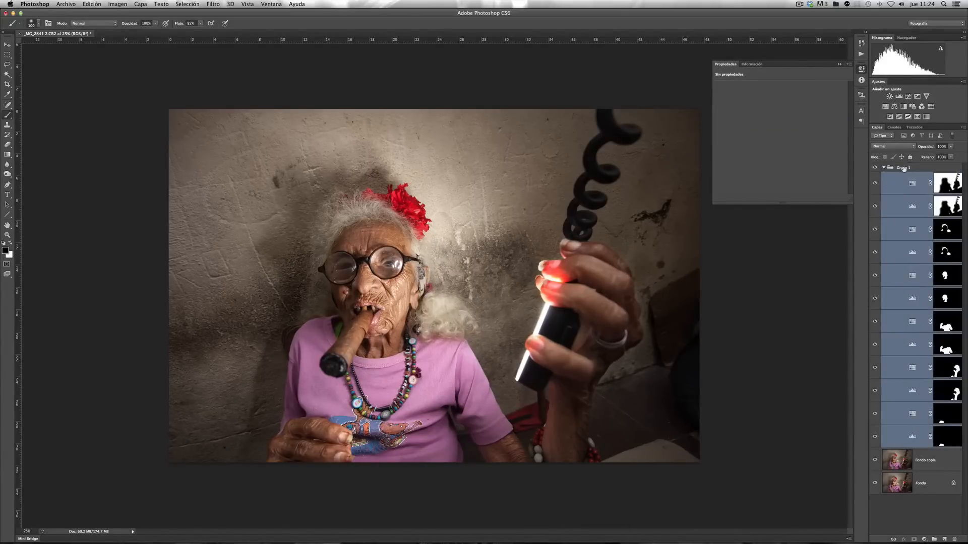
- Rename the new layer group as AJUSTES POR ZONAS and collapse it
{"action": "double_click", "coordinate": [903, 168]}
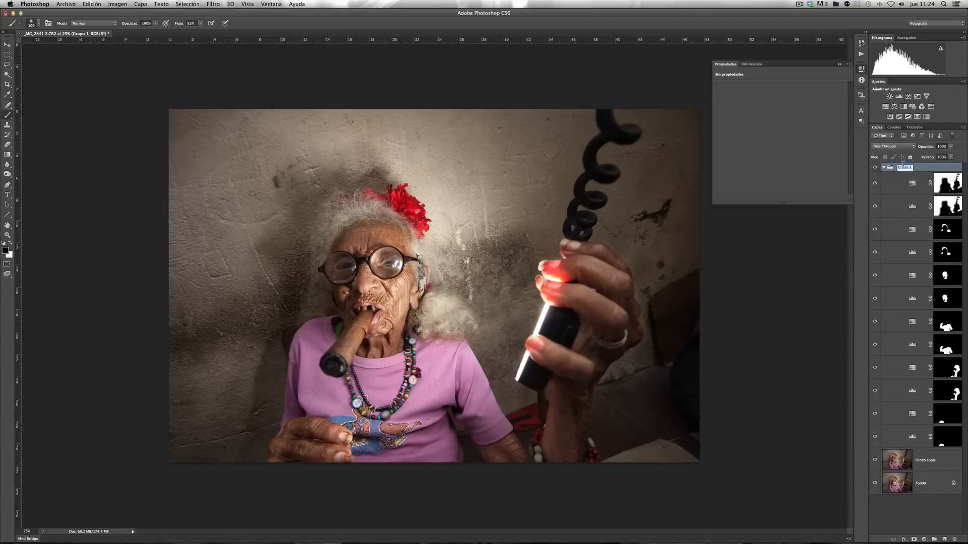
{"action": "type", "text": "AJUSTES POR ZONAS"}
{"action": "key", "text": "Return"}
{"action": "left_click", "coordinate": [883, 168]}
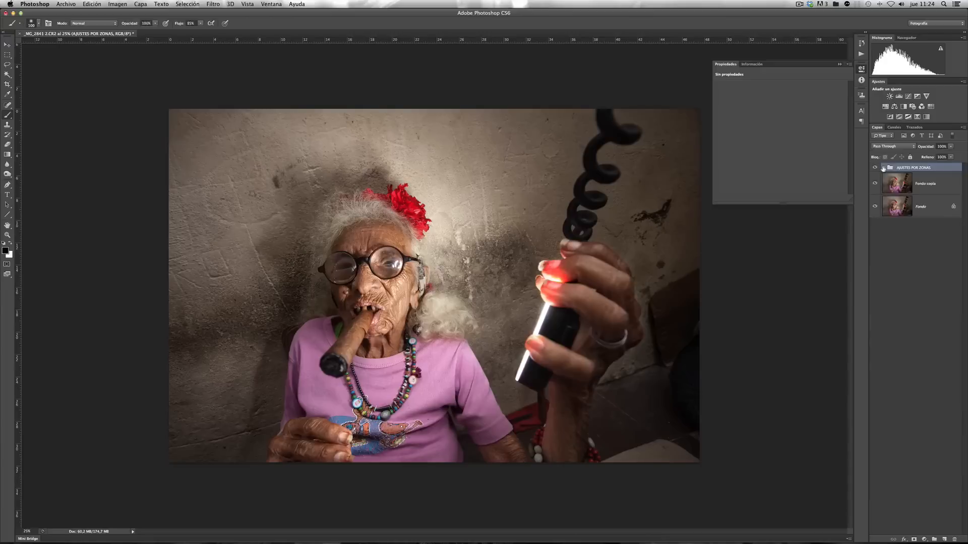
{"action": "left_click", "coordinate": [882, 168]}
{"action": "left_click", "coordinate": [882, 168]}
- Compare the photo with and without the zone adjustments by toggling the group's visibility several times
{"action": "left_click", "coordinate": [874, 168]}
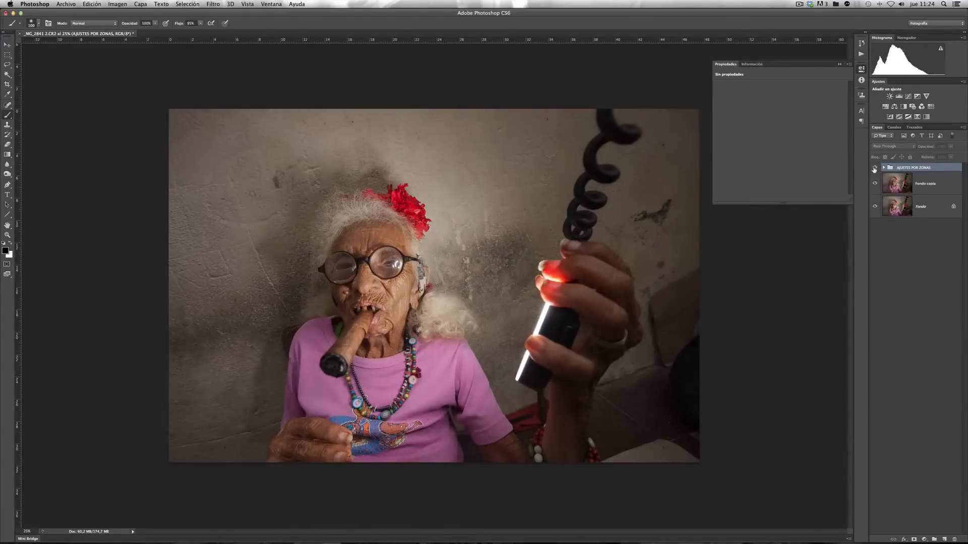
{"action": "left_click", "coordinate": [874, 168]}
{"action": "left_click", "coordinate": [875, 168]}
{"action": "left_click", "coordinate": [874, 168]}
{"action": "left_click", "coordinate": [875, 169]}
{"action": "left_click", "coordinate": [874, 168]}
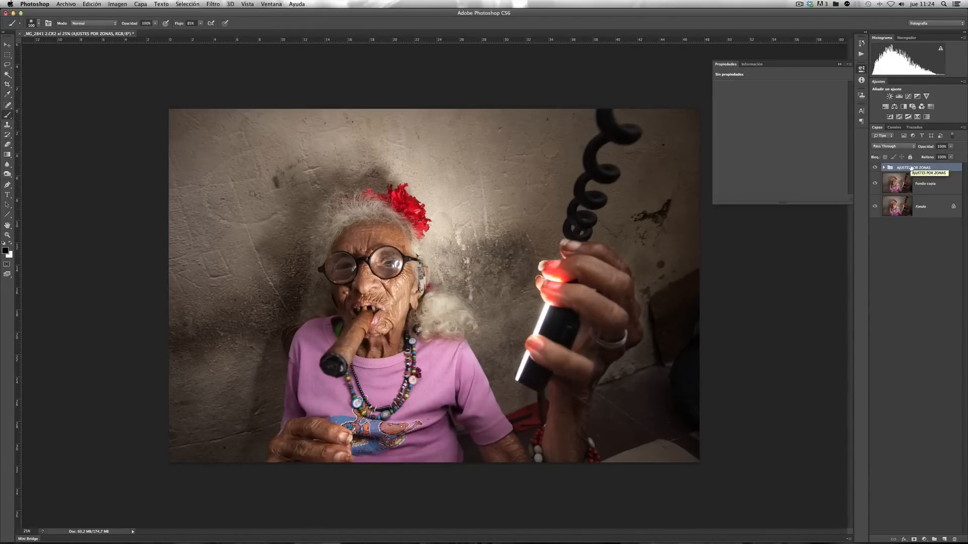
{"action": "left_click", "coordinate": [861, 69]}
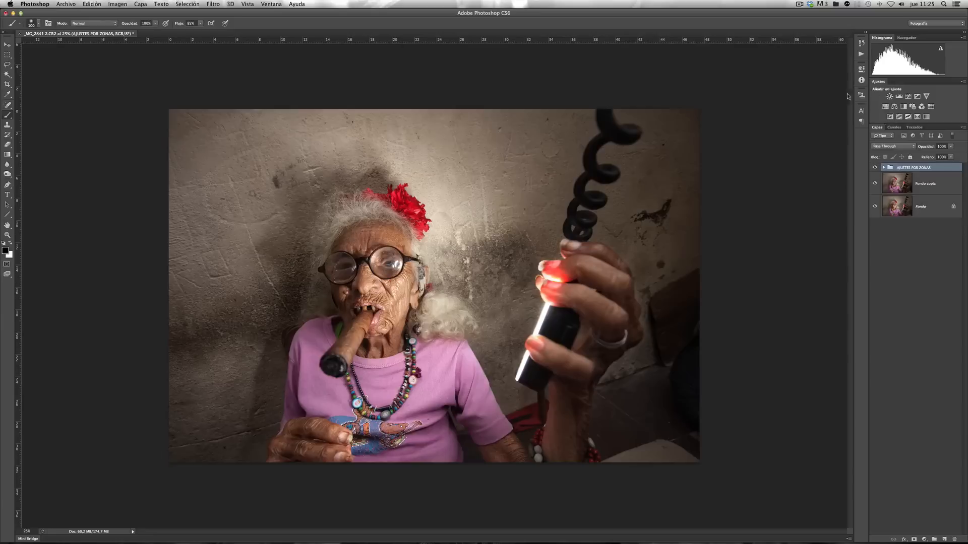
- Crop the photo slightly tighter around the woman and her raised hand, trimming the outer edges and repositioning the image within the frame
{"action": "left_click", "coordinate": [6, 85]}
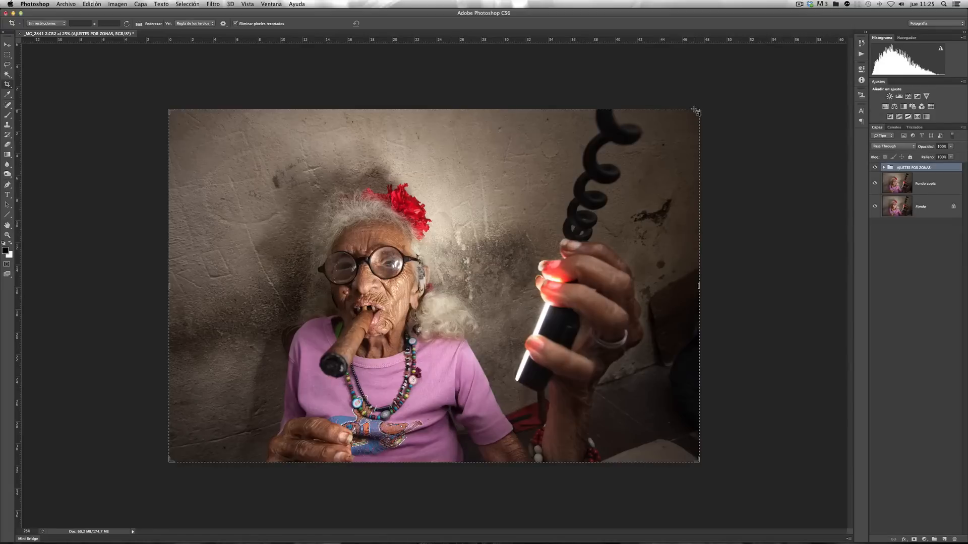
{"action": "left_click_drag", "start_coordinate": [697, 108], "coordinate": [679, 124]}
{"action": "mouse_move", "coordinate": [600, 204]}
{"action": "left_mouse_down"}
{"action": "mouse_move", "coordinate": [589, 204]}
{"action": "mouse_move", "coordinate": [596, 198]}
{"action": "left_mouse_up"}
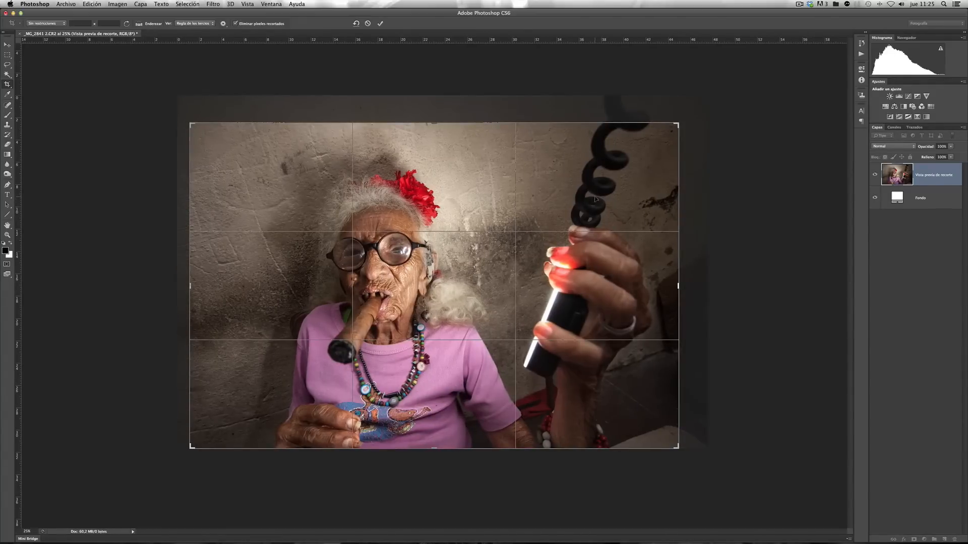
{"action": "left_click", "coordinate": [382, 24]}
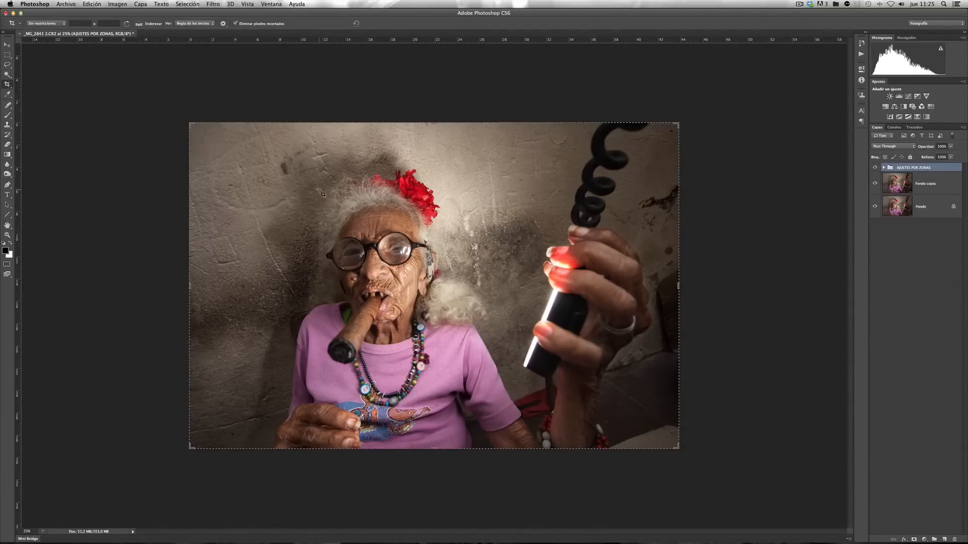
- Check the cropped photo with and without the zone group, and review the wall's Hue/Saturation settings inside the group
{"action": "left_click", "coordinate": [9, 47]}
{"action": "left_click", "coordinate": [874, 168]}
{"action": "left_click", "coordinate": [875, 168]}
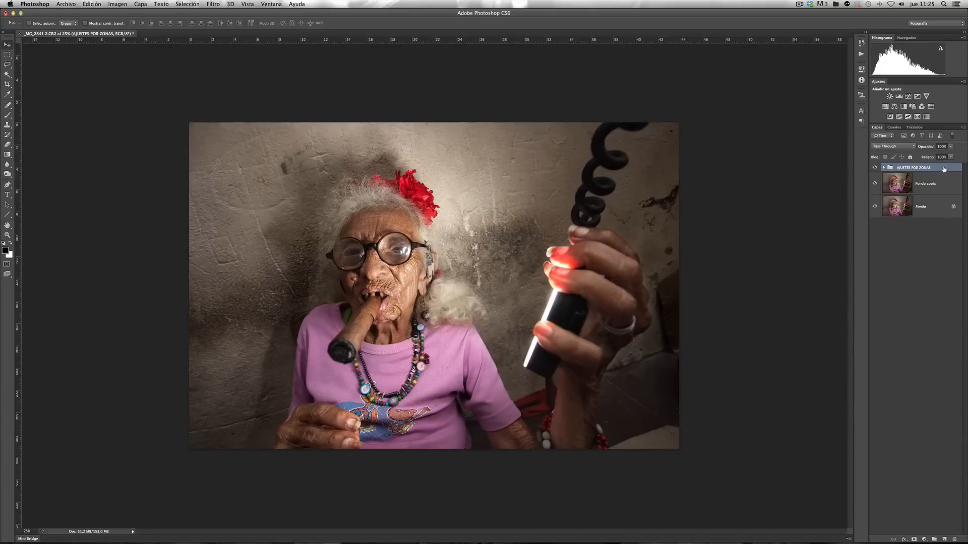
{"action": "left_click", "coordinate": [882, 168]}
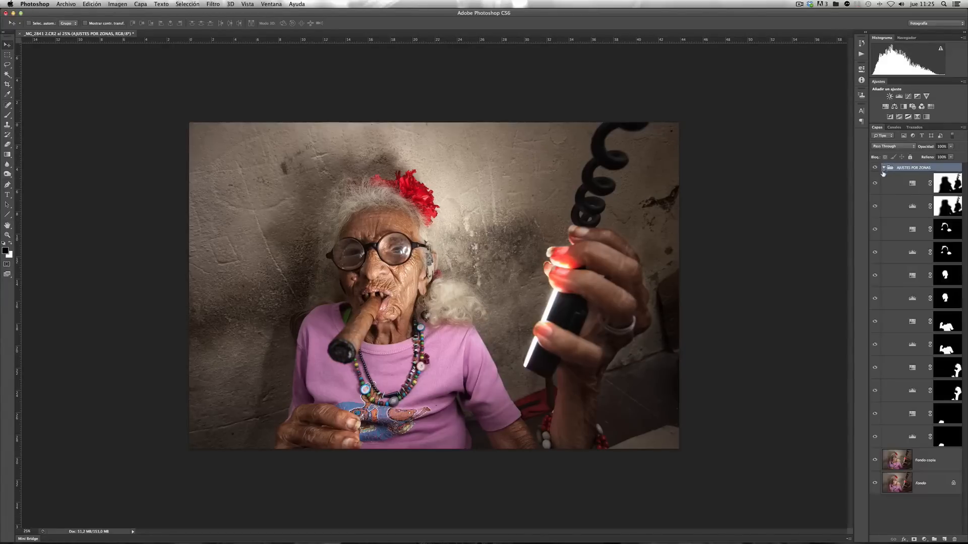
{"action": "left_click", "coordinate": [910, 185]}
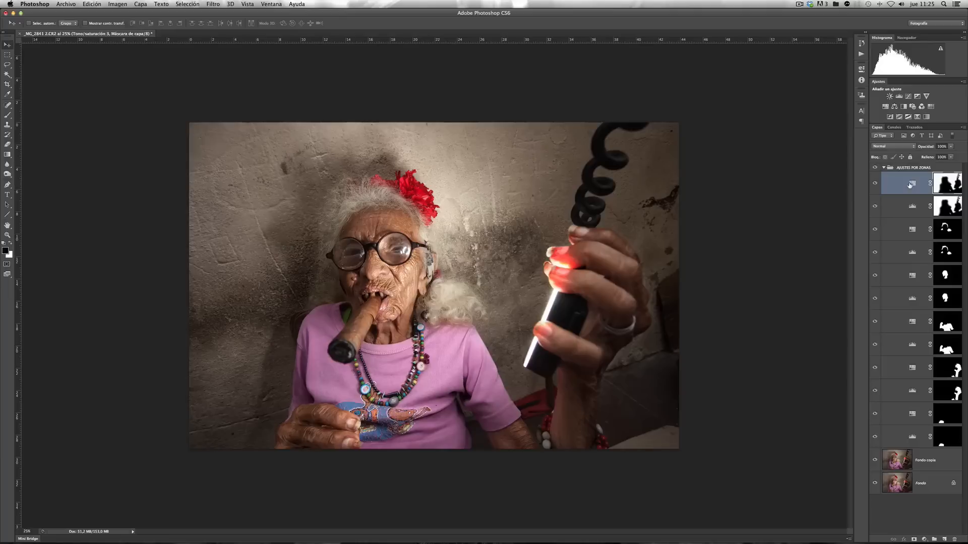
{"action": "double_click", "coordinate": [907, 185]}
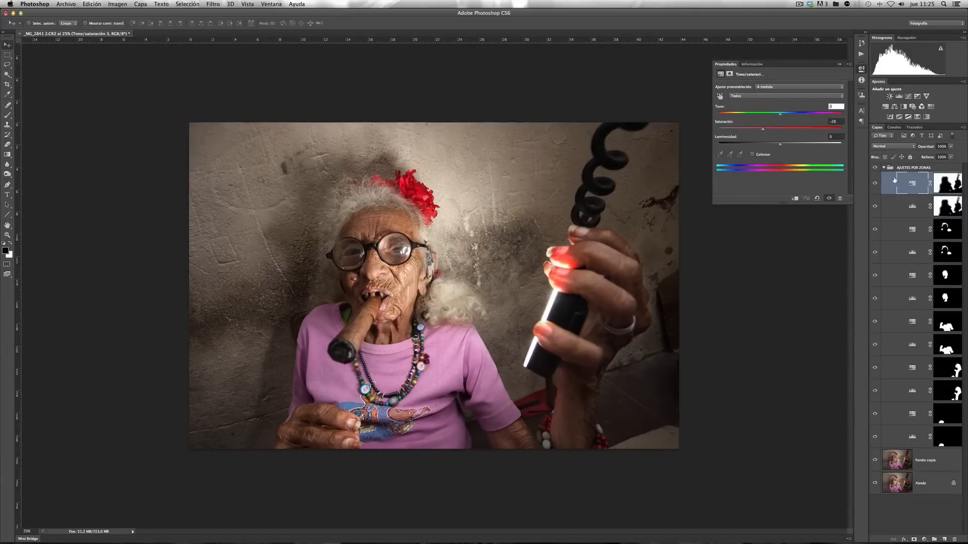
{"action": "left_click", "coordinate": [862, 69]}
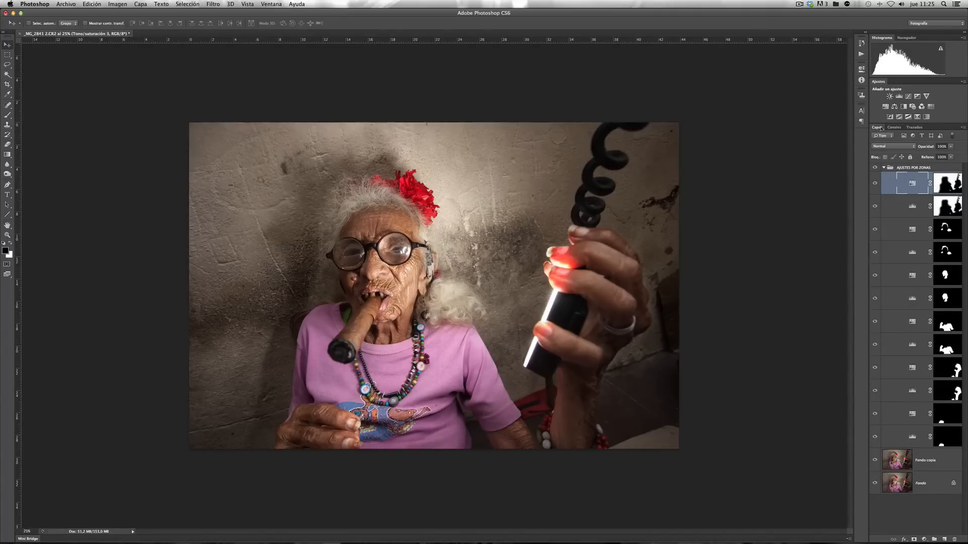
{"action": "left_click", "coordinate": [884, 168]}
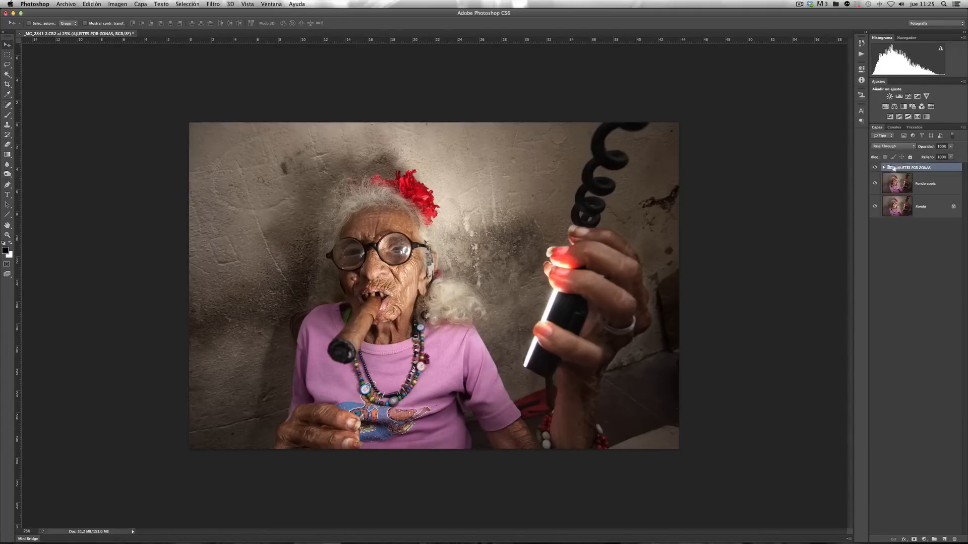
- Add a Black & White adjustment layer above the AJUSTES POR ZONAS group and lower its opacity to 54%
{"action": "left_click", "coordinate": [904, 107]}
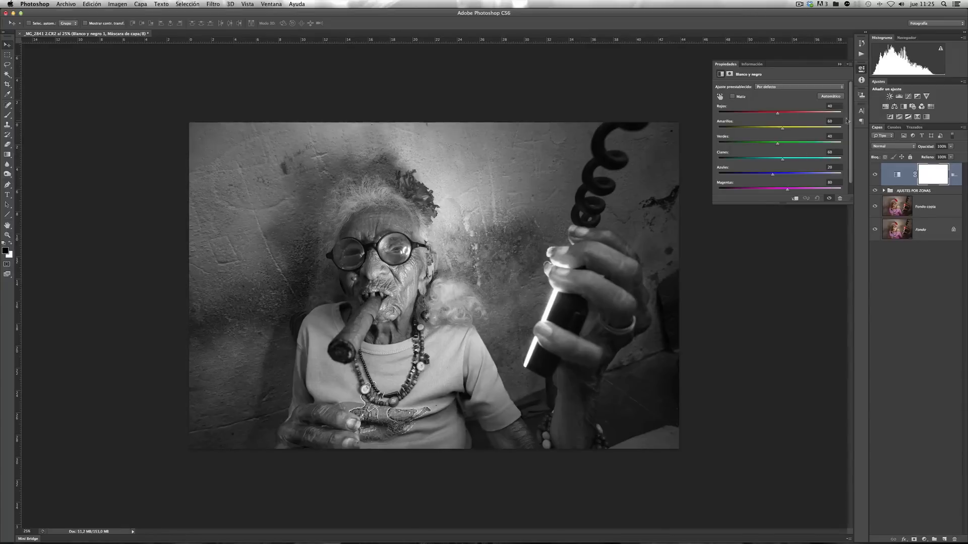
{"action": "left_click_drag", "start_coordinate": [778, 115], "coordinate": [780, 112]}
{"action": "left_click", "coordinate": [861, 69]}
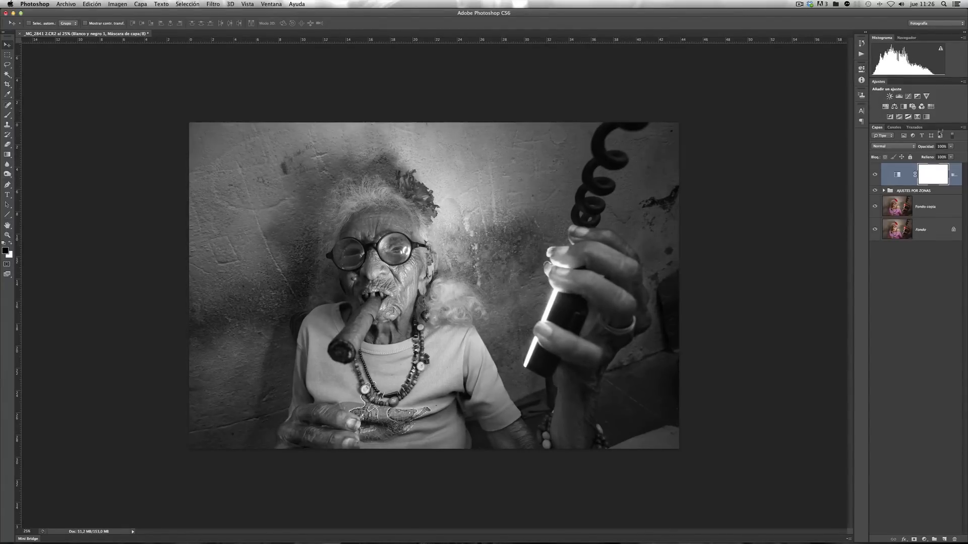
{"action": "left_click_drag", "start_coordinate": [931, 148], "coordinate": [922, 148]}
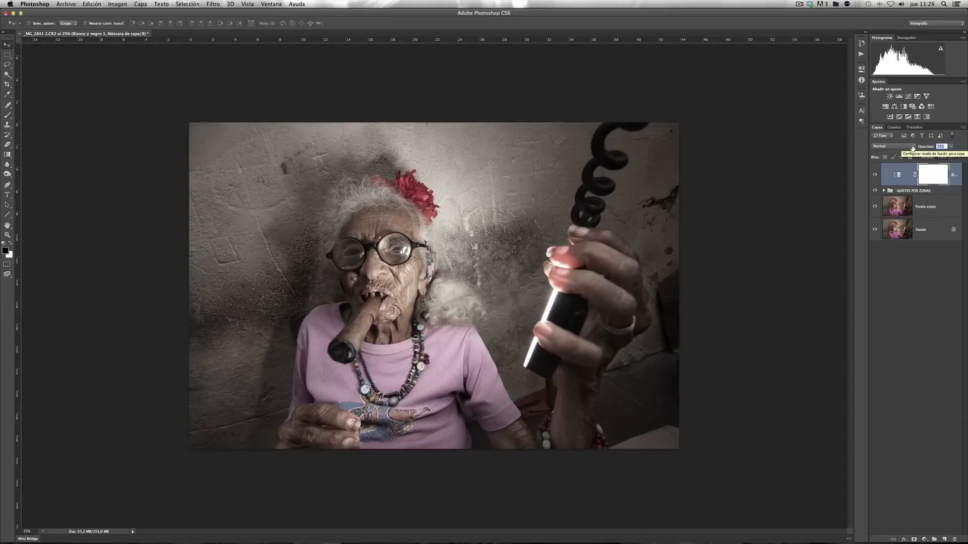
- Compare the photo with and without the Black & White layer at normal and closer view
{"action": "left_click", "coordinate": [874, 175]}
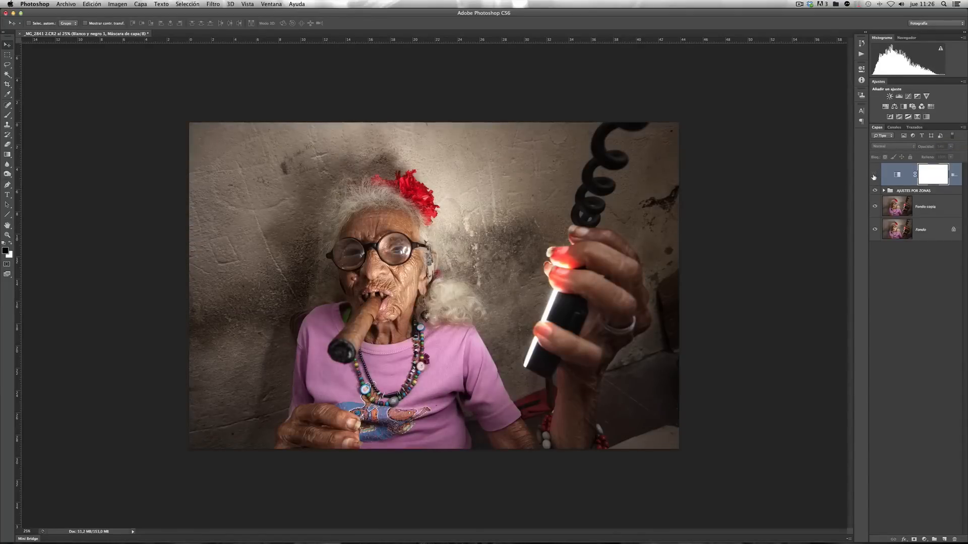
{"action": "left_click", "coordinate": [874, 175]}
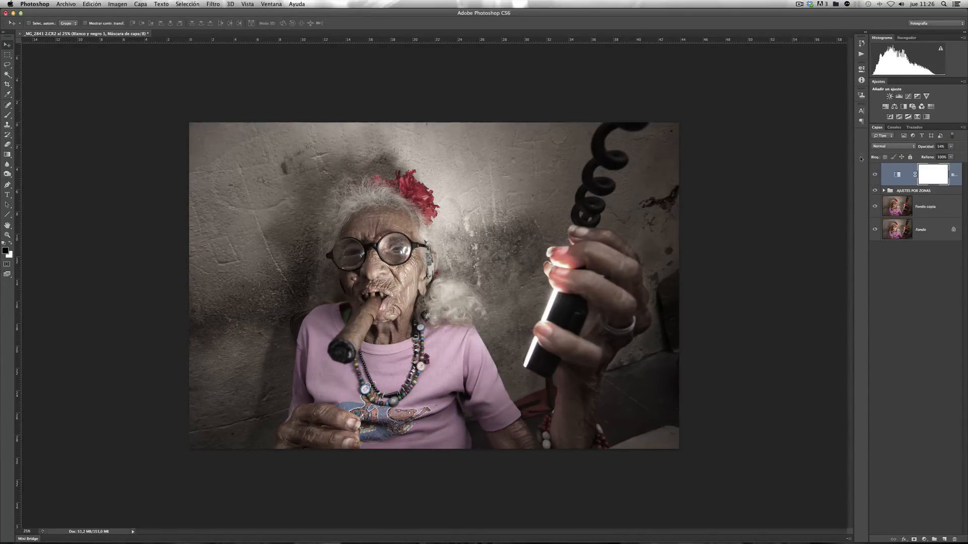
{"action": "key", "text": "super+plus"}
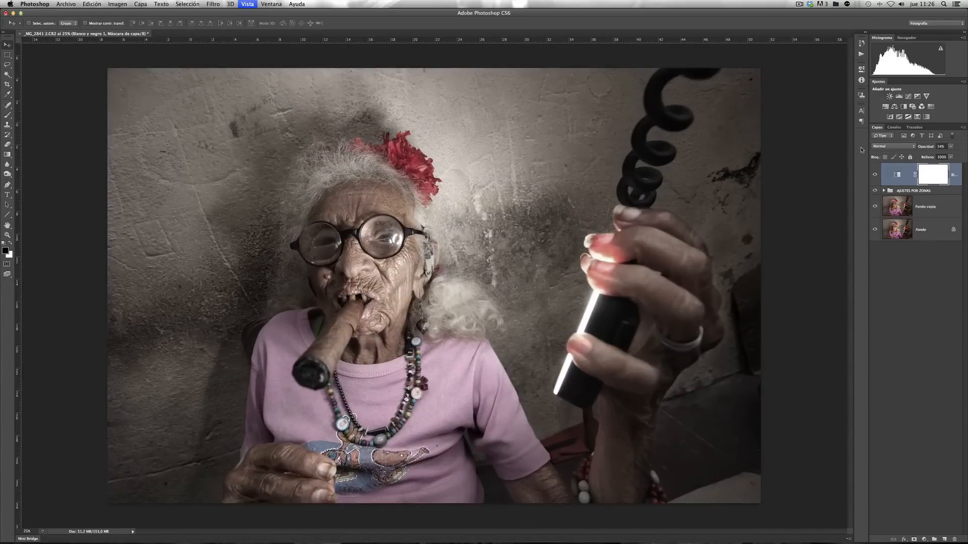
{"action": "left_click", "coordinate": [874, 176]}
{"action": "left_click", "coordinate": [875, 176]}
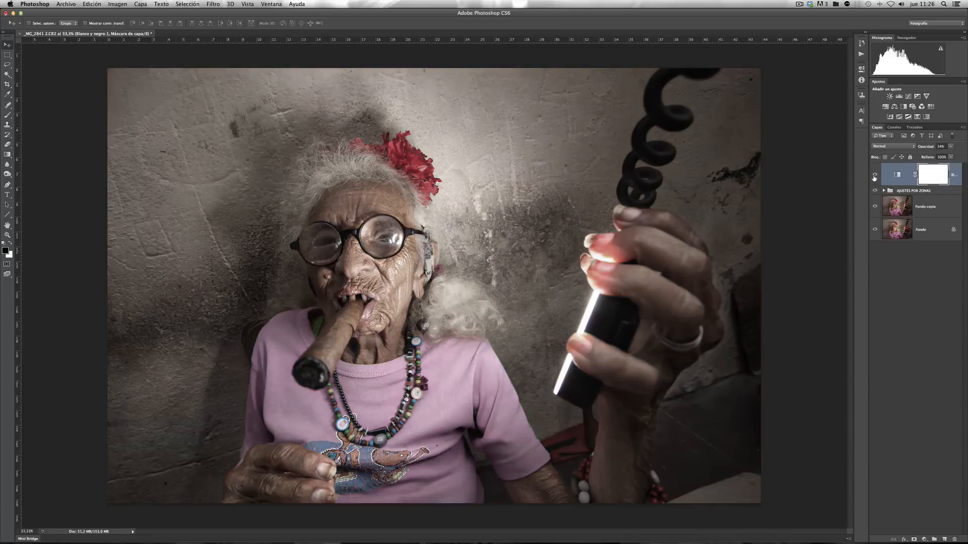
- Fine-tune the Black & White layer's opacity to 47% and finally 43%, comparing the photo with and without it
{"action": "left_click_drag", "start_coordinate": [928, 149], "coordinate": [927, 148]}
{"action": "left_click", "coordinate": [875, 175]}
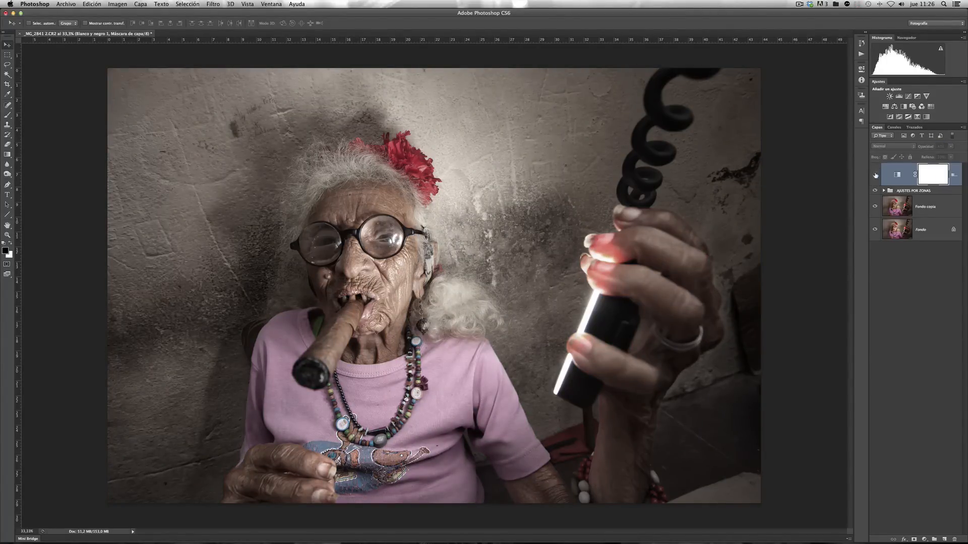
{"action": "left_click", "coordinate": [875, 175]}
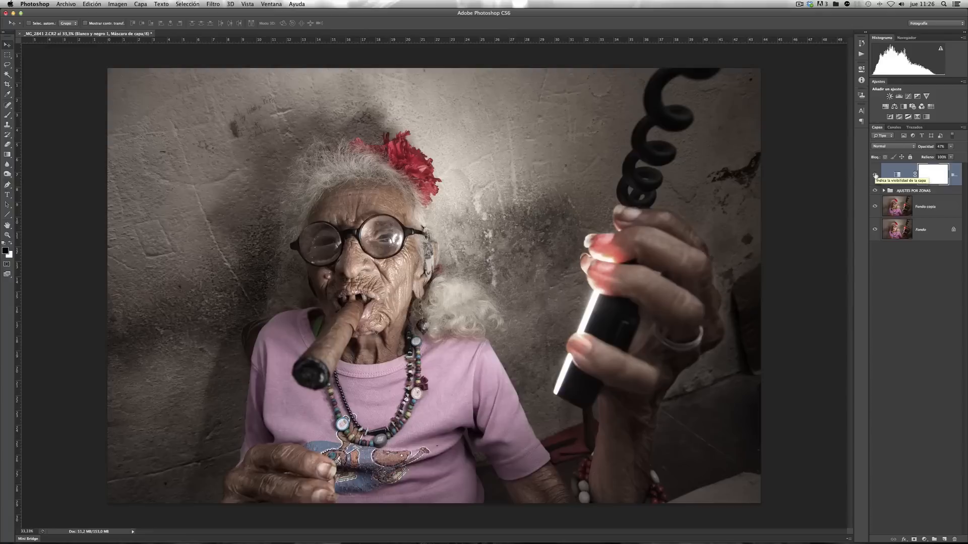
{"action": "left_click", "coordinate": [874, 174]}
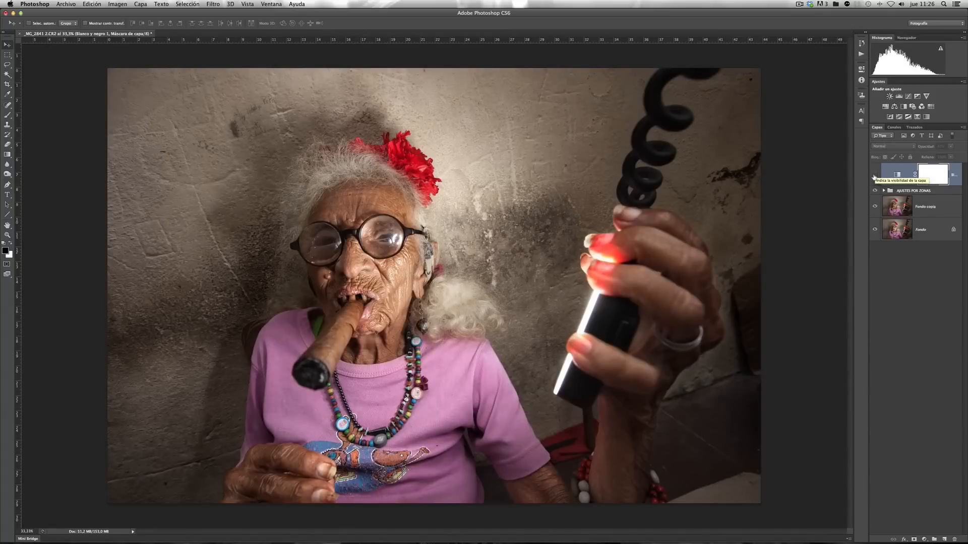
{"action": "left_click", "coordinate": [875, 175]}
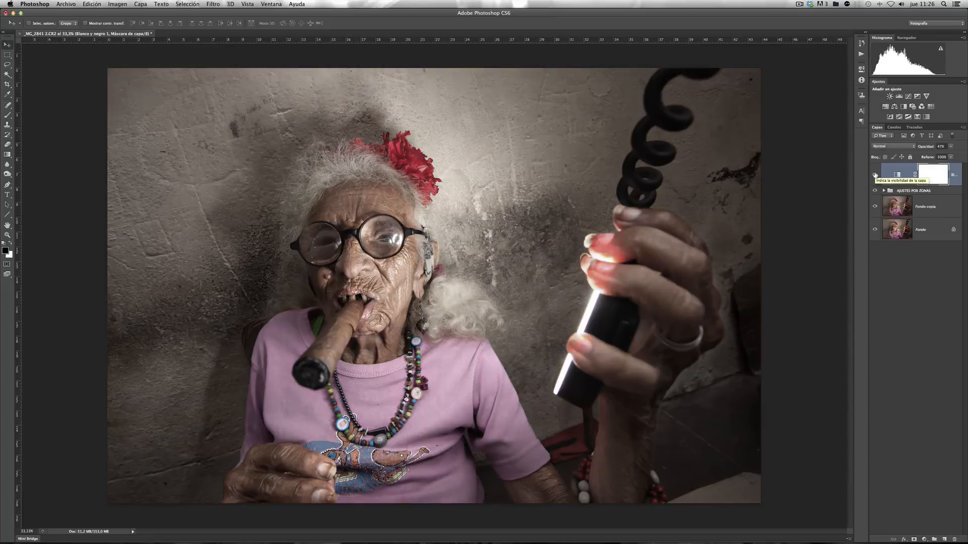
{"action": "left_click_drag", "start_coordinate": [929, 148], "coordinate": [927, 147]}
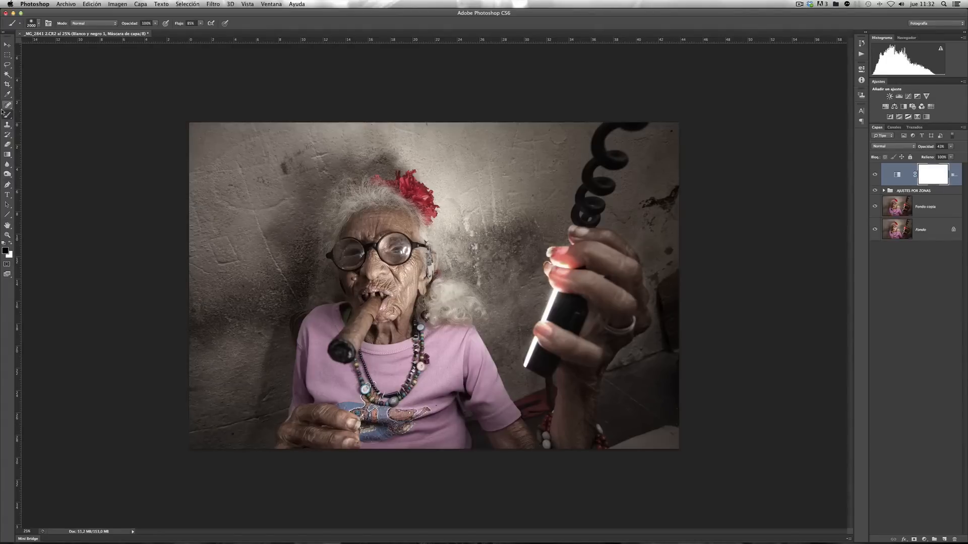
- Prepare a soft 2000 px brush and enter Quick Mask mode, with red at 50% opacity marking the selected areas
{"action": "key", "text": "super+minus"}
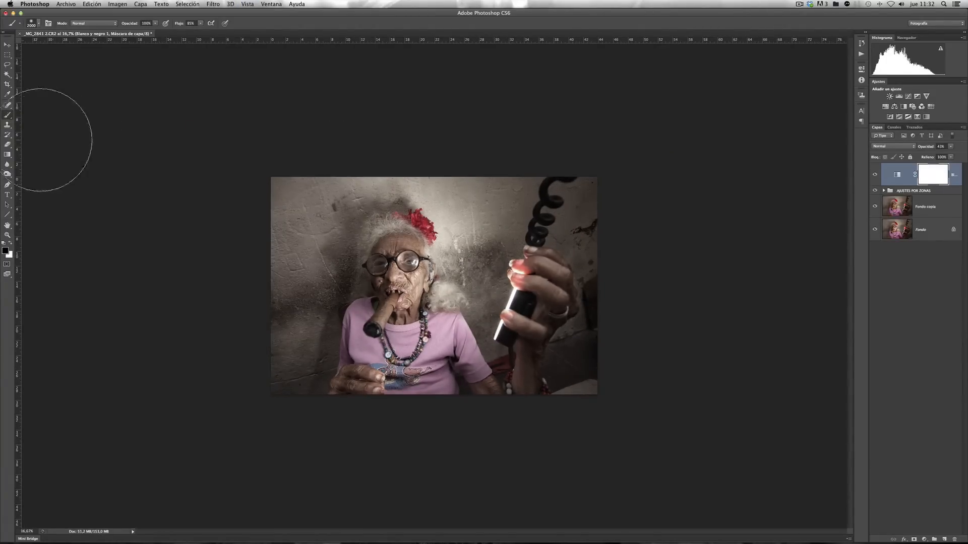
{"action": "left_click", "coordinate": [6, 263]}
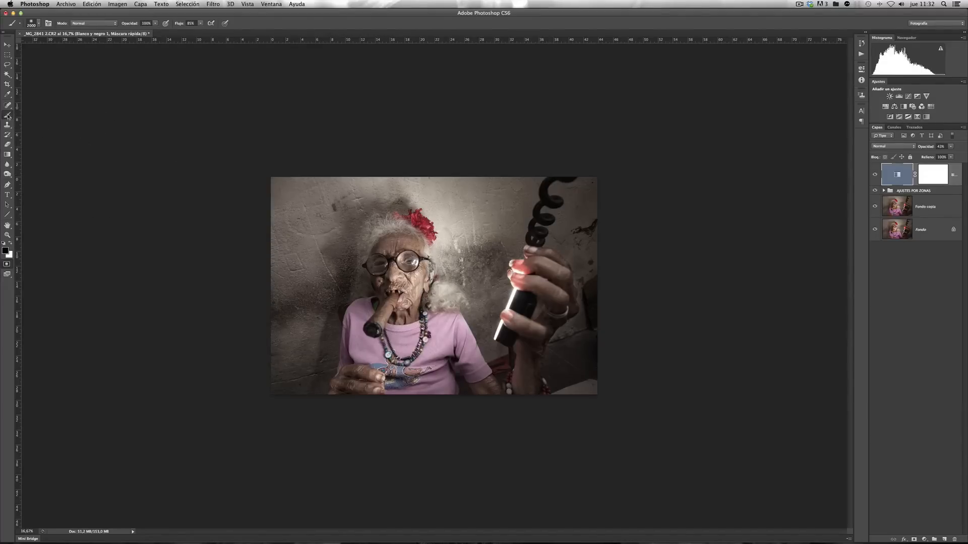
{"action": "left_click", "coordinate": [40, 24]}
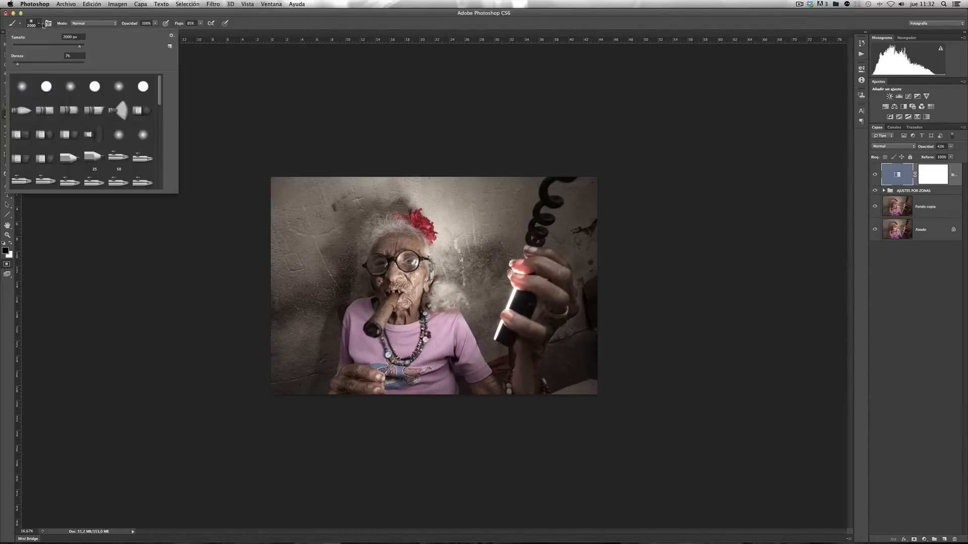
{"action": "left_click", "coordinate": [18, 65]}
{"action": "key", "text": "Return"}
{"action": "double_click", "coordinate": [7, 264]}
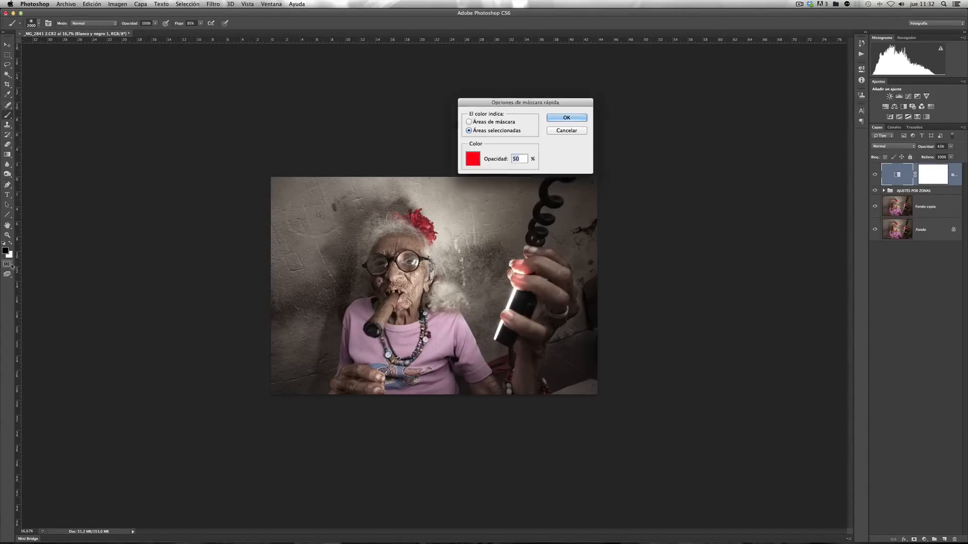
{"action": "left_click", "coordinate": [565, 119]}
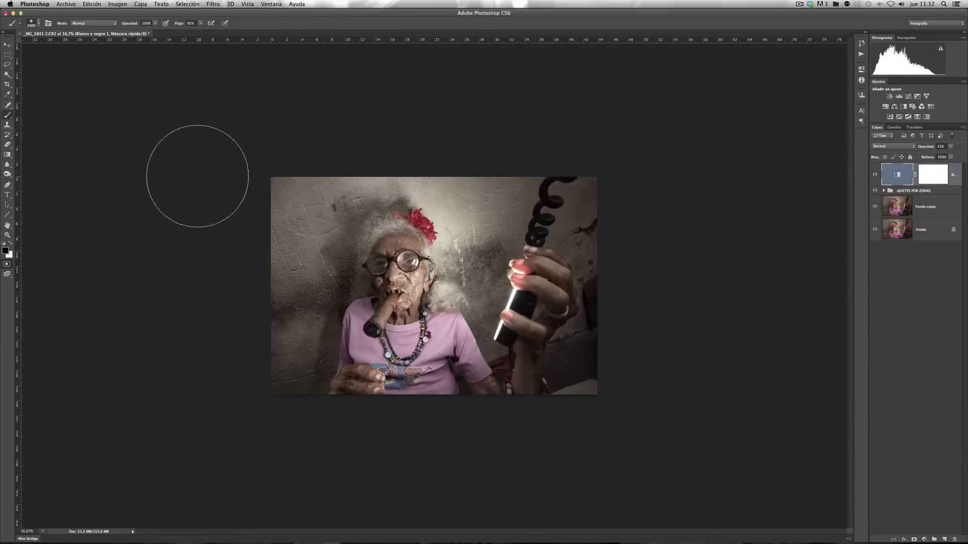
- Paint the photo's edges and corners in the quick mask and erase the excess over the bright wall with a 2000 px eraser
{"action": "mouse_move", "coordinate": [257, 171]}
{"action": "left_mouse_down"}
{"action": "mouse_move", "coordinate": [293, 166]}
{"action": "mouse_move", "coordinate": [212, 184]}
{"action": "mouse_move", "coordinate": [229, 219]}
{"action": "mouse_move", "coordinate": [220, 261]}
{"action": "mouse_move", "coordinate": [241, 270]}
{"action": "mouse_move", "coordinate": [216, 326]}
{"action": "mouse_move", "coordinate": [244, 337]}
{"action": "mouse_move", "coordinate": [199, 380]}
{"action": "mouse_move", "coordinate": [202, 406]}
{"action": "mouse_move", "coordinate": [256, 402]}
{"action": "mouse_move", "coordinate": [289, 431]}
{"action": "mouse_move", "coordinate": [358, 441]}
{"action": "mouse_move", "coordinate": [398, 429]}
{"action": "mouse_move", "coordinate": [442, 444]}
{"action": "mouse_move", "coordinate": [504, 435]}
{"action": "mouse_move", "coordinate": [625, 446]}
{"action": "mouse_move", "coordinate": [616, 406]}
{"action": "mouse_move", "coordinate": [595, 386]}
{"action": "mouse_move", "coordinate": [679, 388]}
{"action": "mouse_move", "coordinate": [639, 299]}
{"action": "mouse_move", "coordinate": [636, 167]}
{"action": "mouse_move", "coordinate": [560, 181]}
{"action": "mouse_move", "coordinate": [538, 142]}
{"action": "mouse_move", "coordinate": [482, 204]}
{"action": "mouse_move", "coordinate": [511, 138]}
{"action": "mouse_move", "coordinate": [419, 104]}
{"action": "left_mouse_up"}
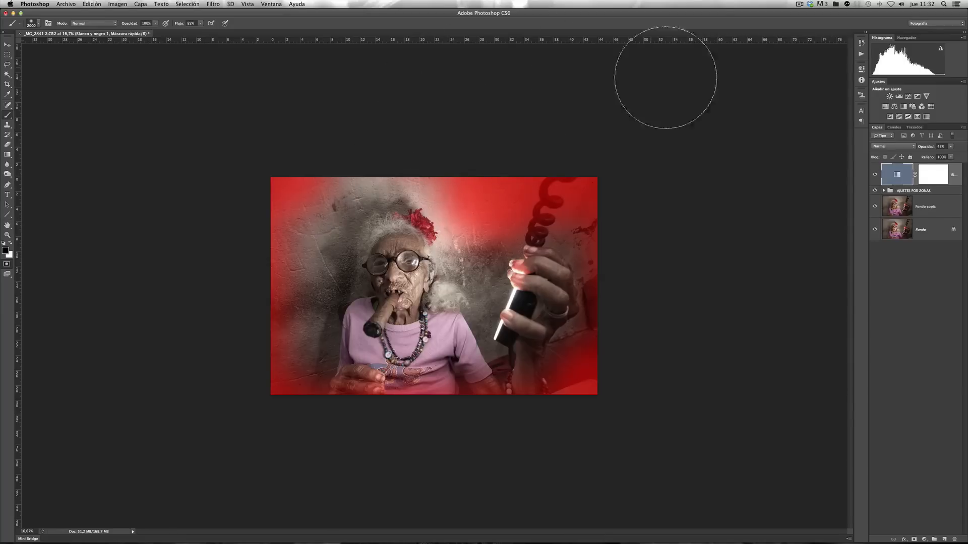
{"action": "left_click", "coordinate": [7, 144]}
{"action": "key", "text": "bracketright"}
{"action": "key", "text": "bracketright"}
{"action": "key", "text": "bracketright"}
{"action": "key", "text": "bracketright"}
{"action": "key", "text": "bracketright"}
{"action": "key", "text": "bracketright"}
{"action": "key", "text": "bracketright"}
{"action": "key", "text": "bracketright"}
{"action": "key", "text": "bracketright"}
{"action": "key", "text": "bracketright"}
{"action": "key", "text": "bracketright"}
{"action": "key", "text": "bracketright"}
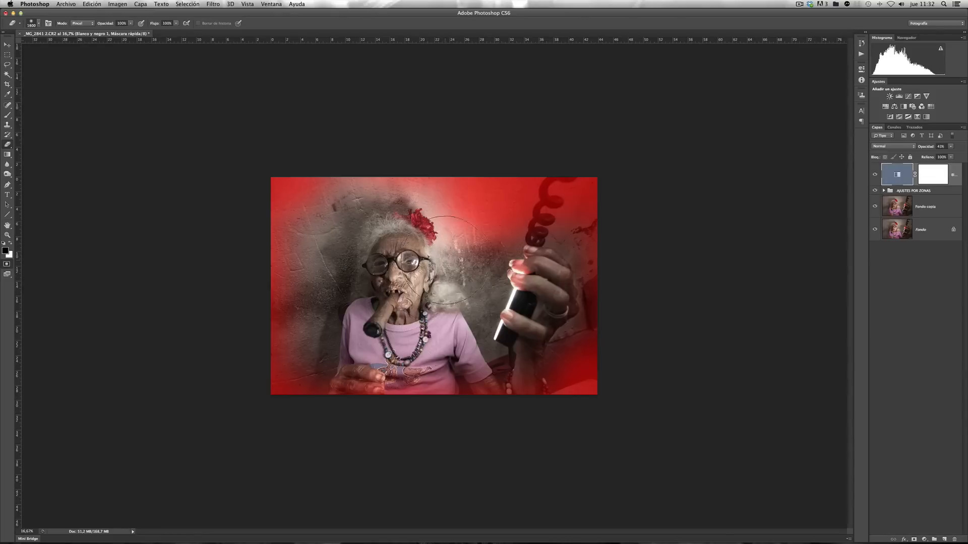
{"action": "left_click", "coordinate": [452, 214]}
{"action": "key", "text": "bracketright"}
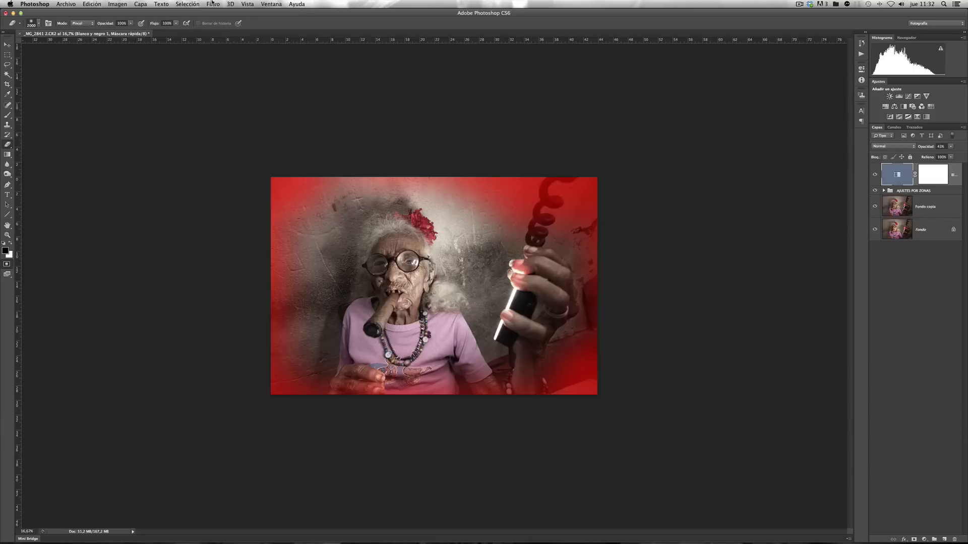
{"action": "left_click", "coordinate": [213, 4]}
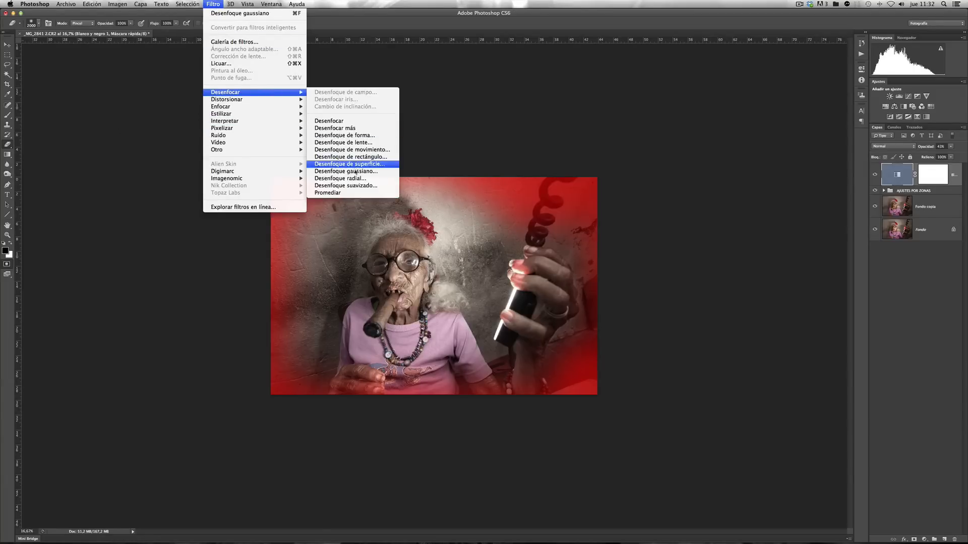
{"action": "left_click", "coordinate": [356, 185]}
{"action": "left_click", "coordinate": [551, 154]}
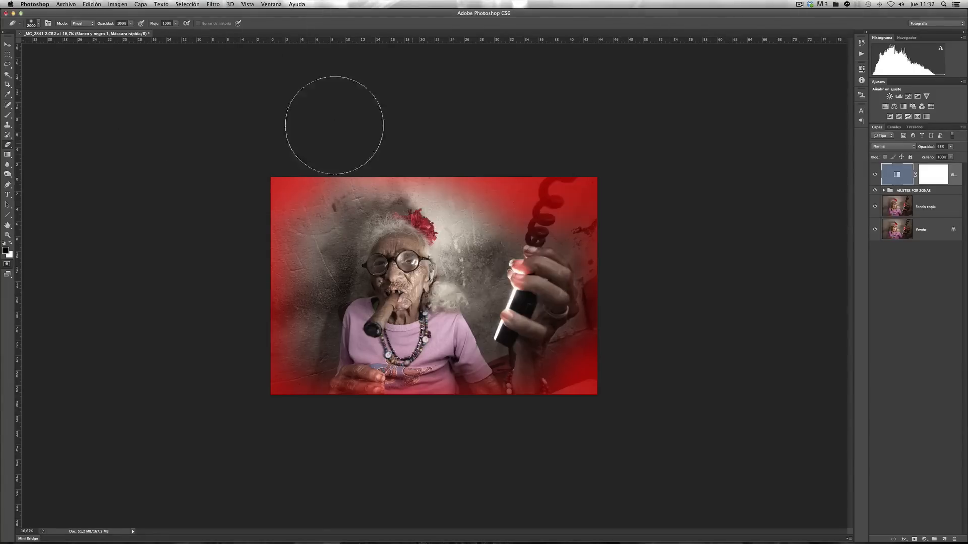
- Soften the quick mask with a Gaussian Blur of 835.4 px radius and turn it into a selection of the photo's edges
{"action": "left_click", "coordinate": [212, 6]}
{"action": "mouse_move", "coordinate": [250, 93]}
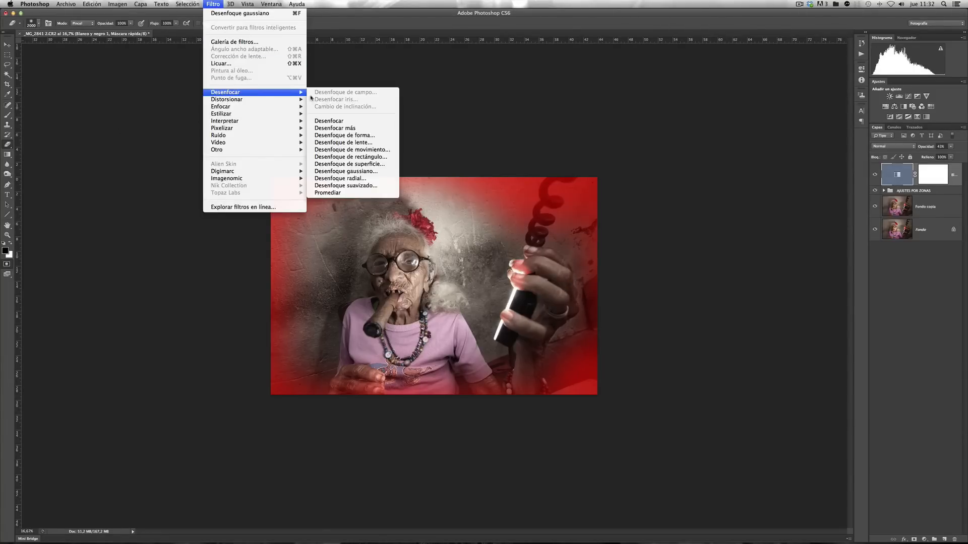
{"action": "left_click", "coordinate": [373, 171]}
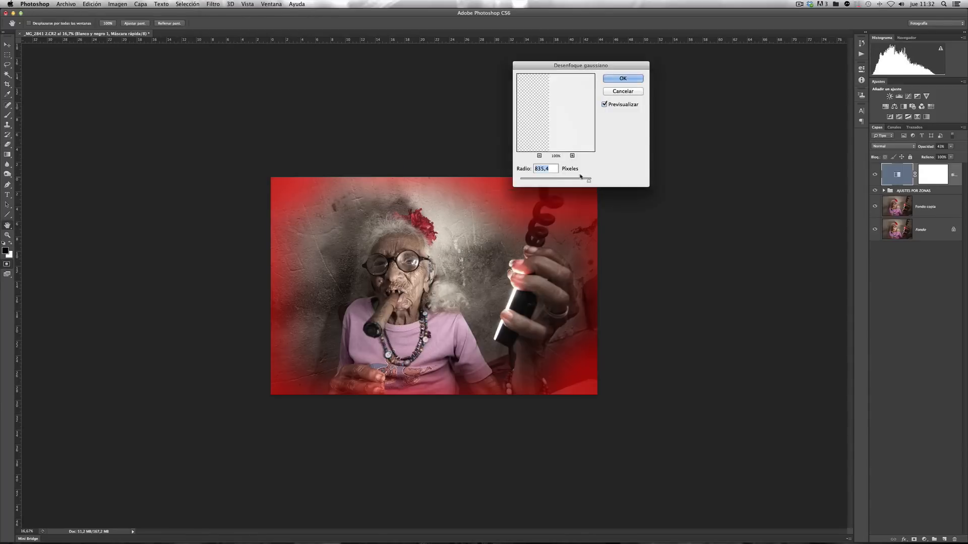
{"action": "left_click", "coordinate": [629, 79]}
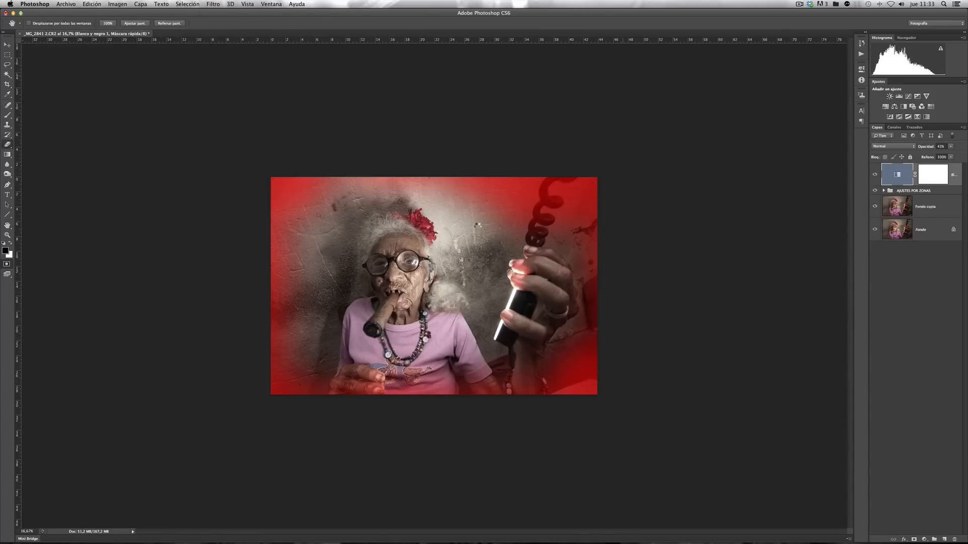
{"action": "key", "text": "b"}
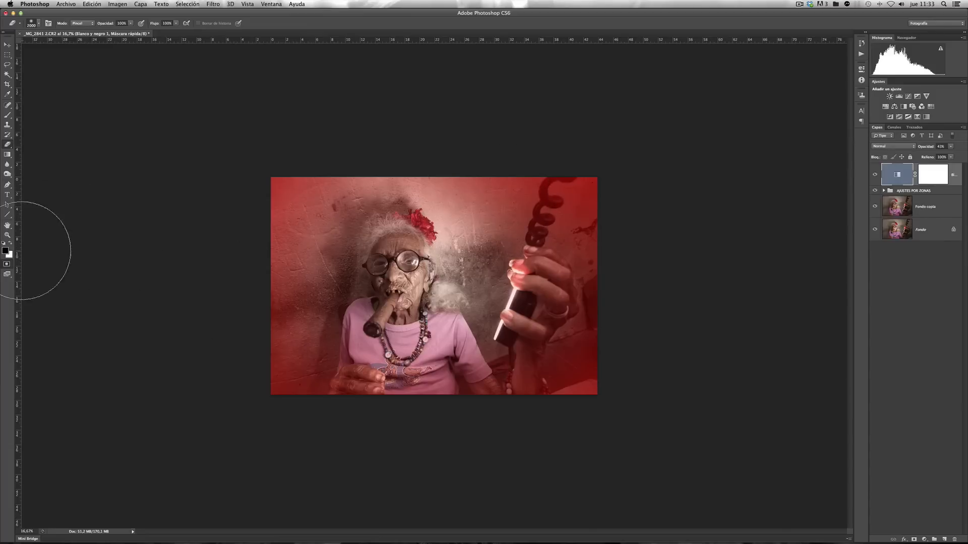
{"action": "left_click", "coordinate": [7, 264]}
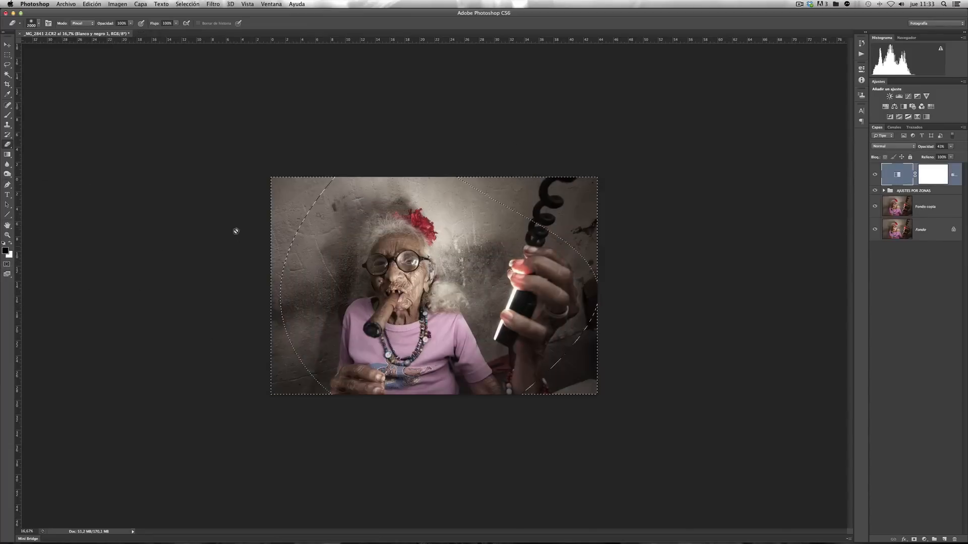
- Darken the selected edges with a Levels adjustment layer, setting midtones to 0.45, and show the properties of its layer mask
{"action": "left_click", "coordinate": [899, 96]}
{"action": "left_click_drag", "start_coordinate": [776, 142], "coordinate": [799, 143]}
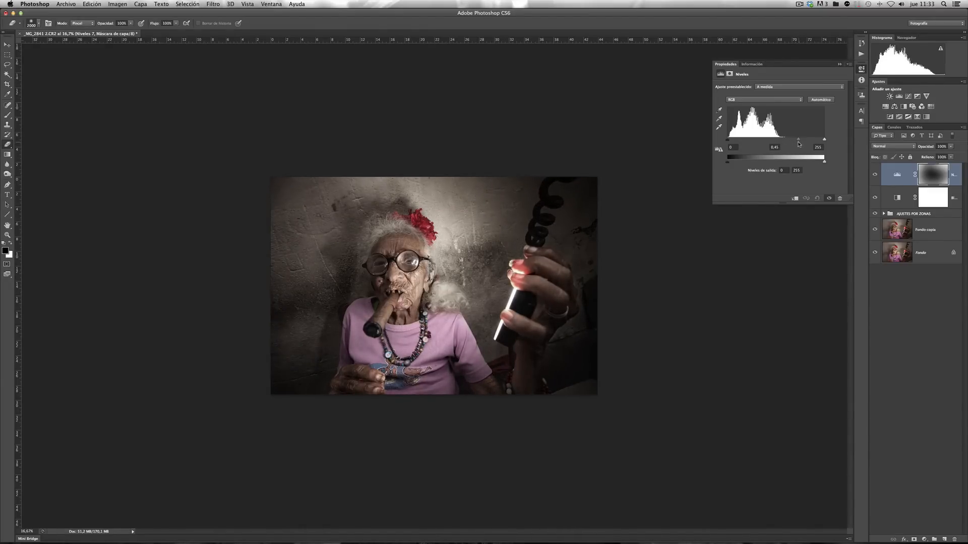
{"action": "left_click_drag", "start_coordinate": [796, 143], "coordinate": [796, 144]}
{"action": "left_click", "coordinate": [929, 175]}
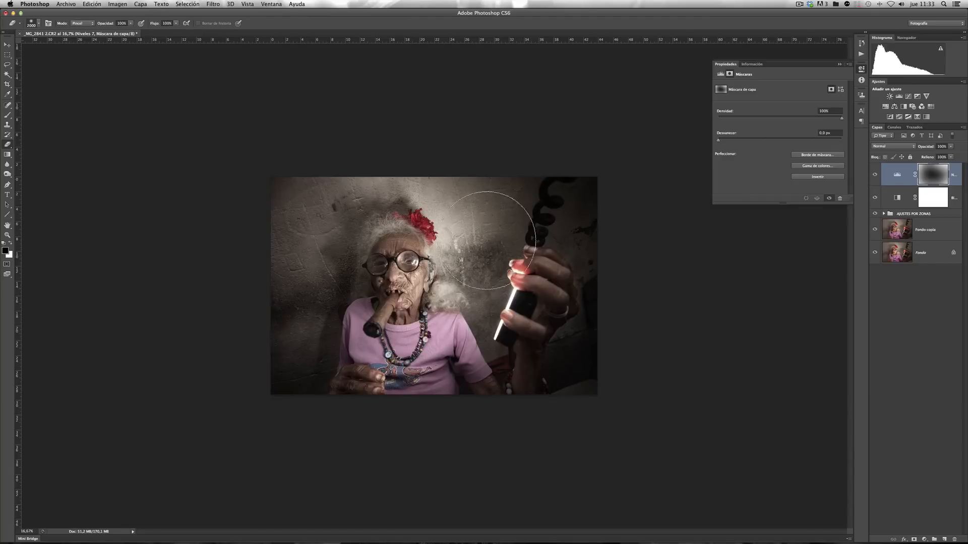
- Hide the Levels vignette and try an alternative Curves adjustment layer that strongly darkens the whole photo
{"action": "left_click", "coordinate": [875, 175]}
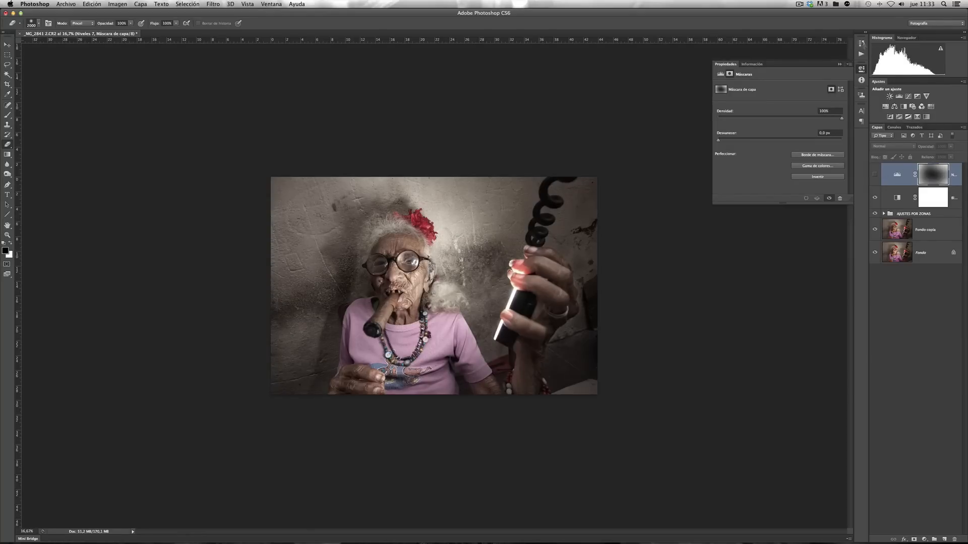
{"action": "left_click", "coordinate": [907, 96]}
{"action": "left_click_drag", "start_coordinate": [802, 146], "coordinate": [815, 144]}
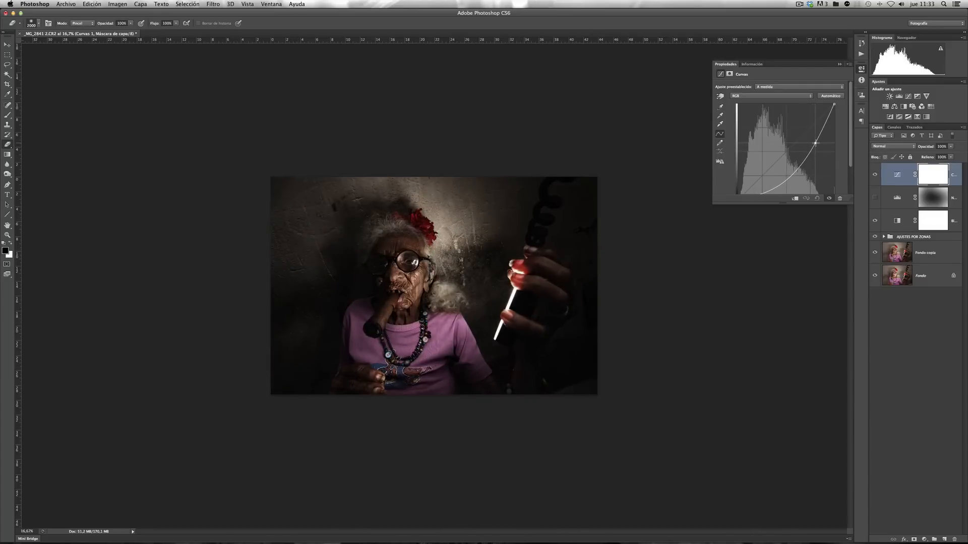
- Paint black on the Curves mask over the face, wall and hand with a large soft brush, reducing its opacity for softer strokes
{"action": "left_click", "coordinate": [923, 182]}
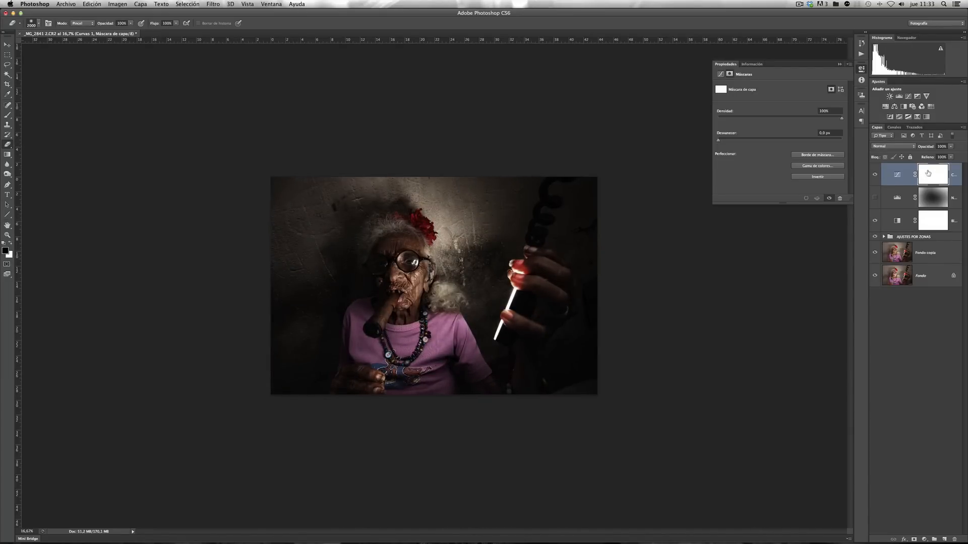
{"action": "left_click", "coordinate": [8, 116]}
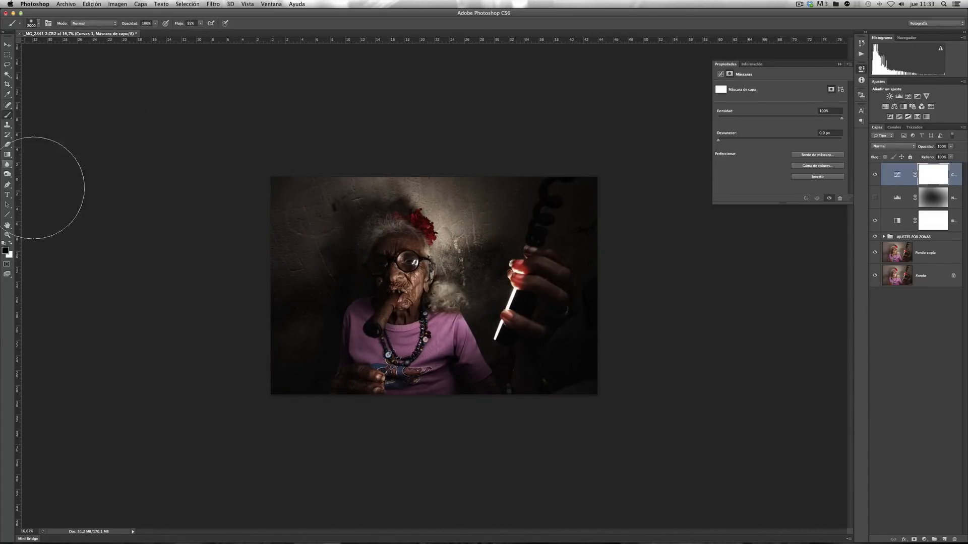
{"action": "mouse_move", "coordinate": [403, 278]}
{"action": "left_mouse_down"}
{"action": "mouse_move", "coordinate": [427, 306]}
{"action": "mouse_move", "coordinate": [454, 305]}
{"action": "left_mouse_up"}
{"action": "left_click_drag", "start_coordinate": [134, 24], "coordinate": [117, 24]}
{"action": "mouse_move", "coordinate": [447, 298]}
{"action": "left_mouse_down"}
{"action": "mouse_move", "coordinate": [492, 285]}
{"action": "mouse_move", "coordinate": [439, 306]}
{"action": "mouse_move", "coordinate": [476, 262]}
{"action": "mouse_move", "coordinate": [444, 269]}
{"action": "mouse_move", "coordinate": [393, 253]}
{"action": "mouse_move", "coordinate": [385, 276]}
{"action": "mouse_move", "coordinate": [377, 271]}
{"action": "mouse_move", "coordinate": [381, 306]}
{"action": "mouse_move", "coordinate": [368, 320]}
{"action": "mouse_move", "coordinate": [504, 320]}
{"action": "mouse_move", "coordinate": [490, 300]}
{"action": "mouse_move", "coordinate": [491, 250]}
{"action": "mouse_move", "coordinate": [467, 242]}
{"action": "mouse_move", "coordinate": [420, 255]}
{"action": "mouse_move", "coordinate": [355, 291]}
{"action": "mouse_move", "coordinate": [381, 268]}
{"action": "mouse_move", "coordinate": [362, 339]}
{"action": "mouse_move", "coordinate": [471, 326]}
{"action": "mouse_move", "coordinate": [528, 336]}
{"action": "mouse_move", "coordinate": [514, 261]}
{"action": "left_mouse_up"}
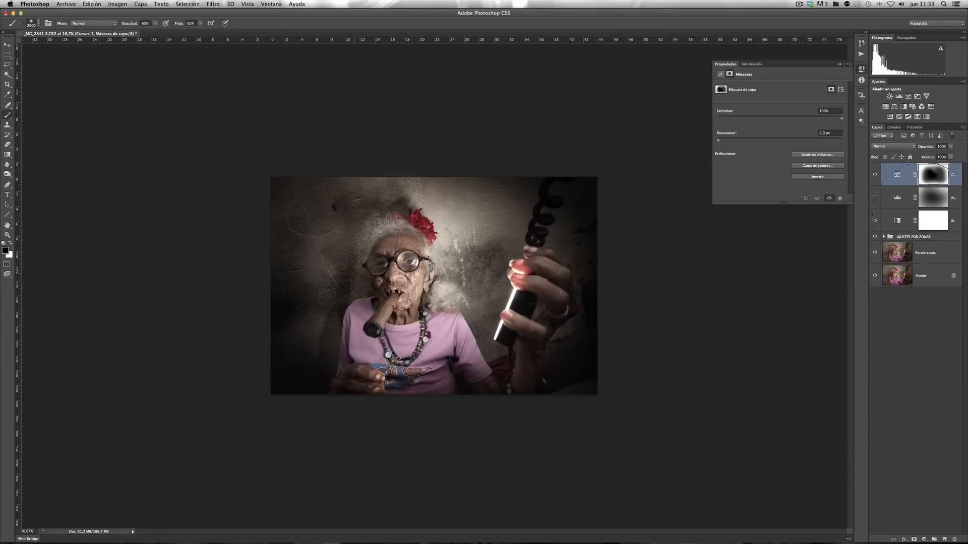
- Compare the Curves vignette with the unvignetted photo, show the Levels vignette again and delete the Curves layer
{"action": "left_click", "coordinate": [874, 175]}
{"action": "left_click", "coordinate": [874, 175]}
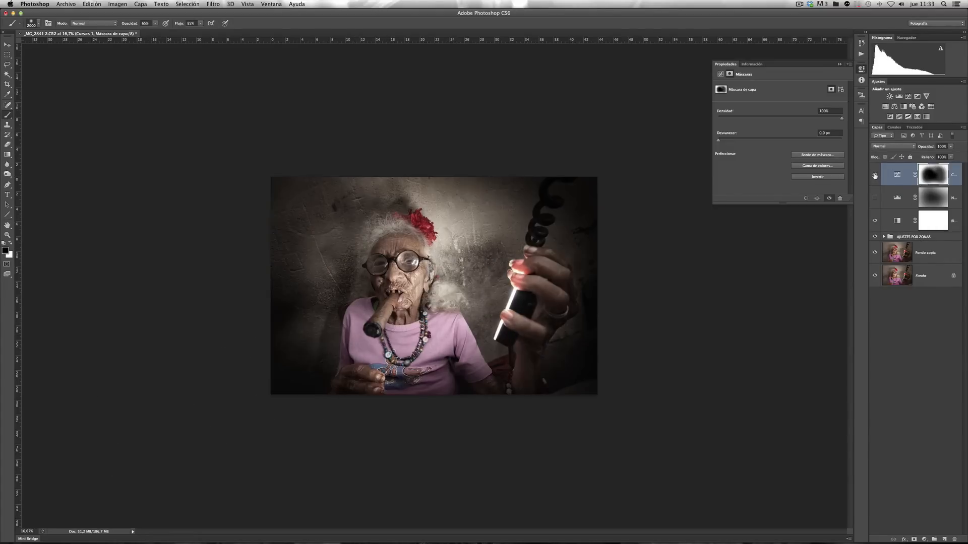
{"action": "left_click", "coordinate": [874, 174]}
{"action": "left_click", "coordinate": [874, 198]}
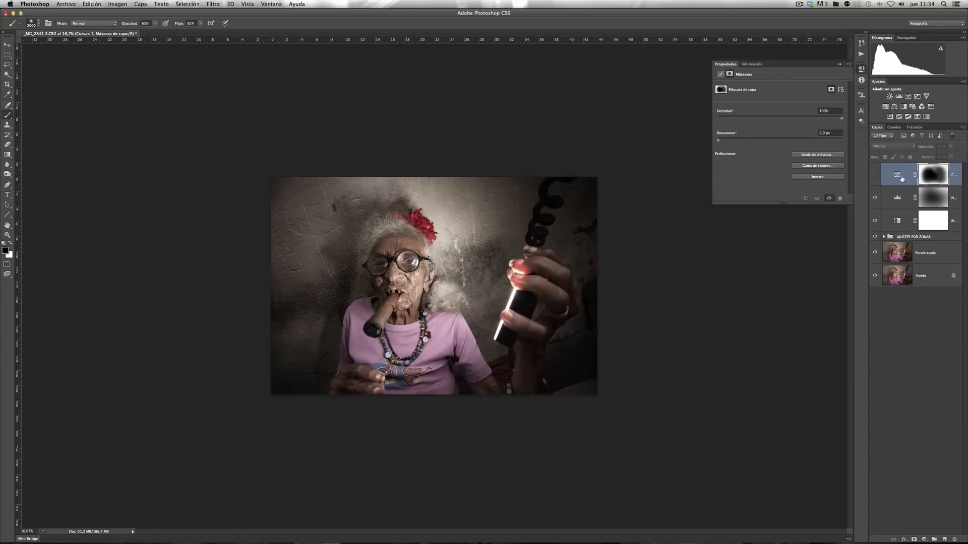
{"action": "left_click", "coordinate": [903, 178]}
{"action": "key", "text": "BackSpace"}
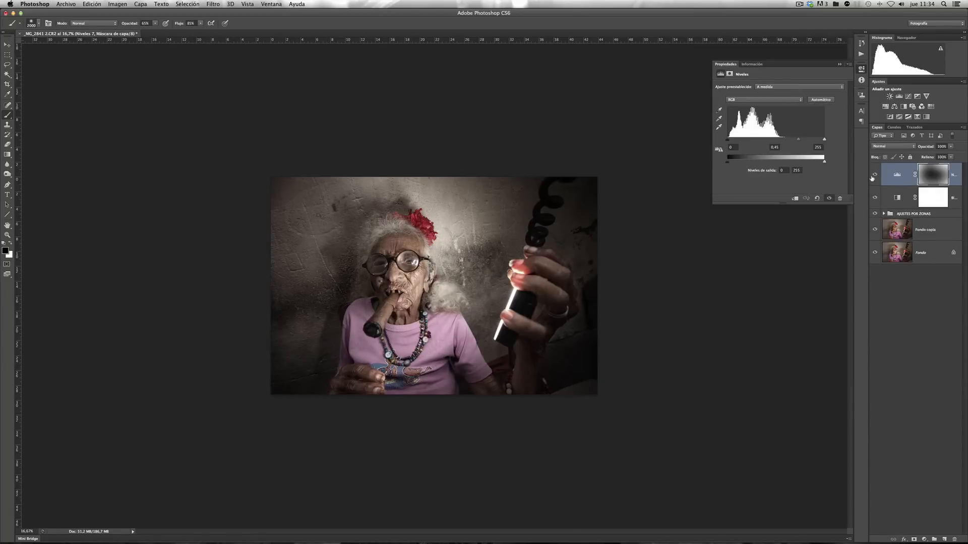
- Compare the photo with and without the Levels vignette, also at a closer view
{"action": "left_click", "coordinate": [875, 174]}
{"action": "left_click", "coordinate": [874, 175]}
{"action": "key", "text": "super+plus"}
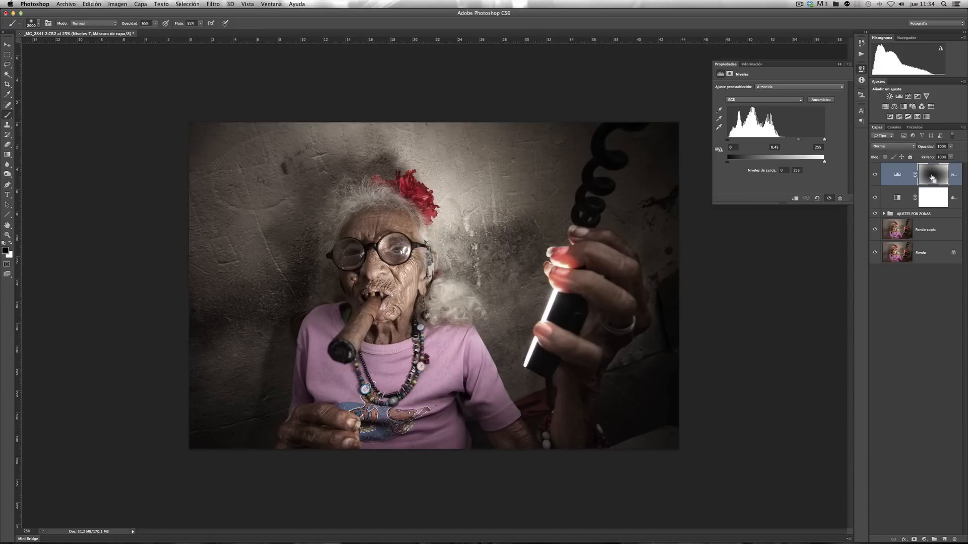
- Load the Levels mask as a selection and add a Hue/Saturation layer with saturation at -18 for the photo's edges
{"action": "left_click", "coordinate": [932, 177], "text": "super"}
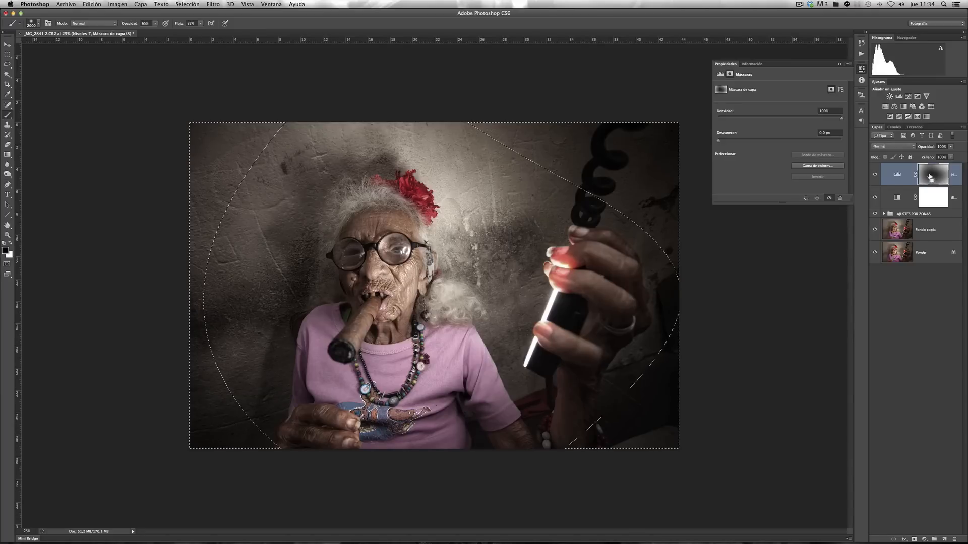
{"action": "left_click", "coordinate": [885, 107]}
{"action": "left_click_drag", "start_coordinate": [780, 129], "coordinate": [829, 128]}
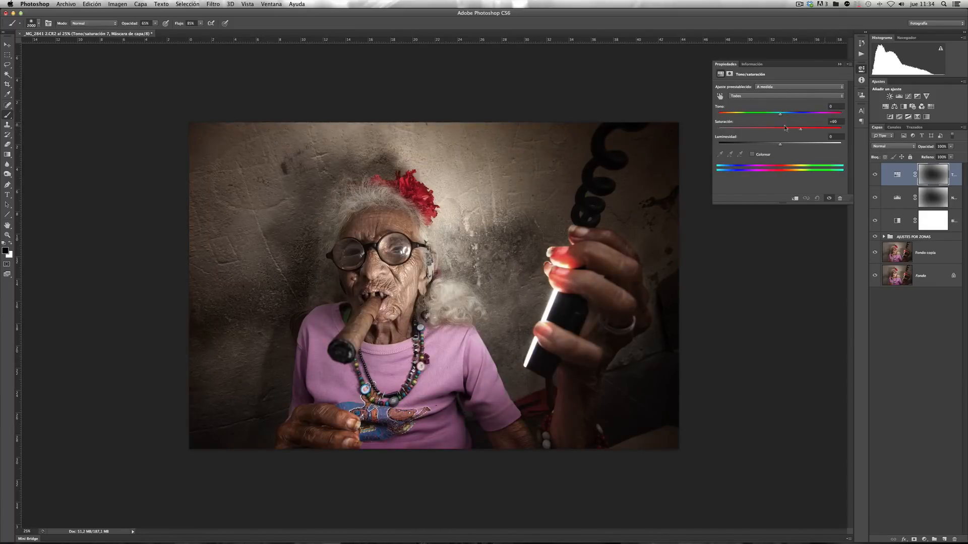
{"action": "left_click_drag", "start_coordinate": [763, 128], "coordinate": [767, 132]}
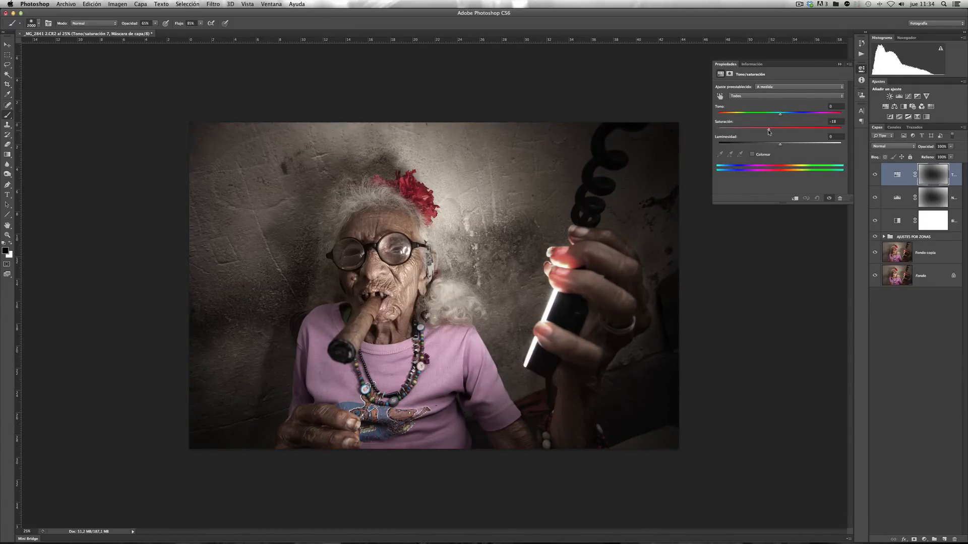
{"action": "left_click", "coordinate": [861, 68]}
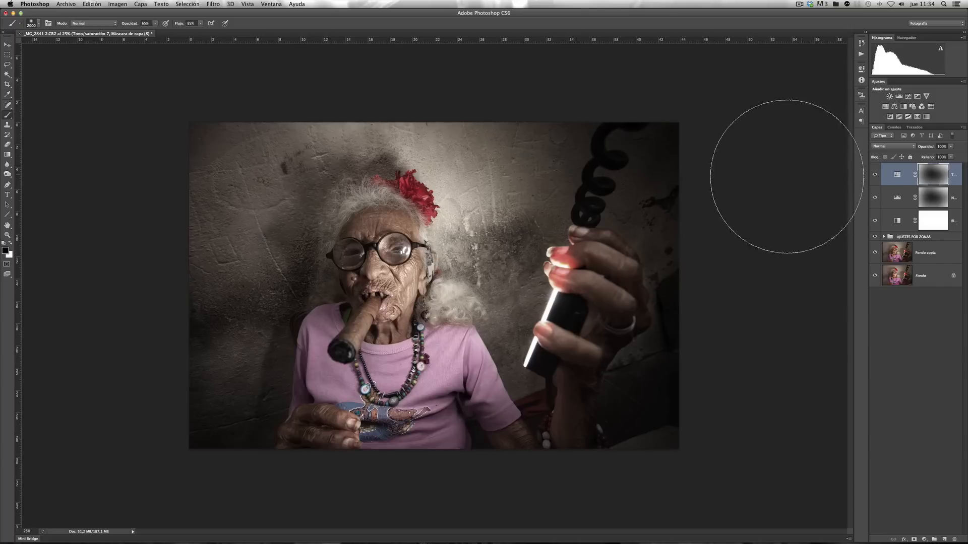
- Compare the edited portrait with the original Fondo layer shown alone
{"action": "left_click", "coordinate": [875, 276], "text": "alt"}
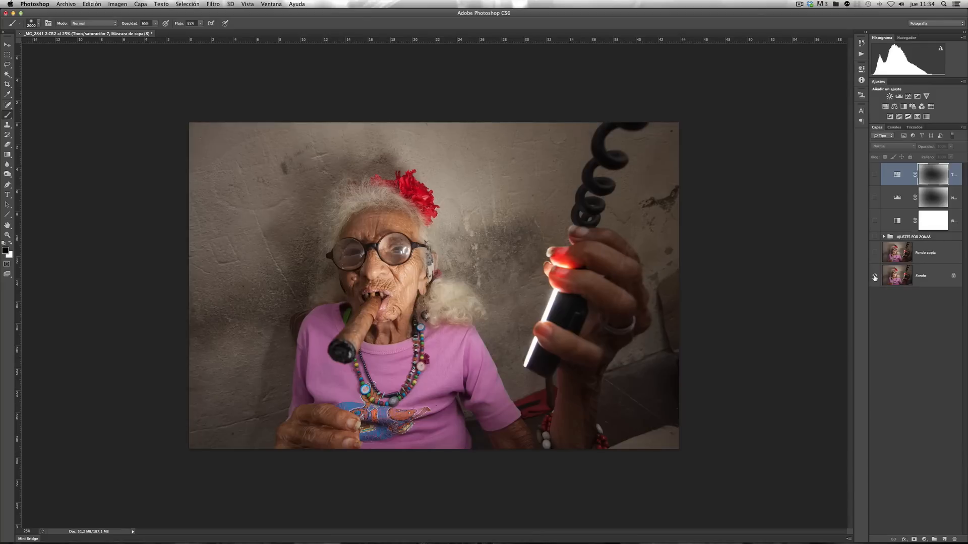
{"action": "left_click", "coordinate": [875, 275], "text": "alt"}
{"action": "left_click", "coordinate": [876, 276], "text": "alt"}
{"action": "left_click", "coordinate": [875, 276], "text": "alt"}
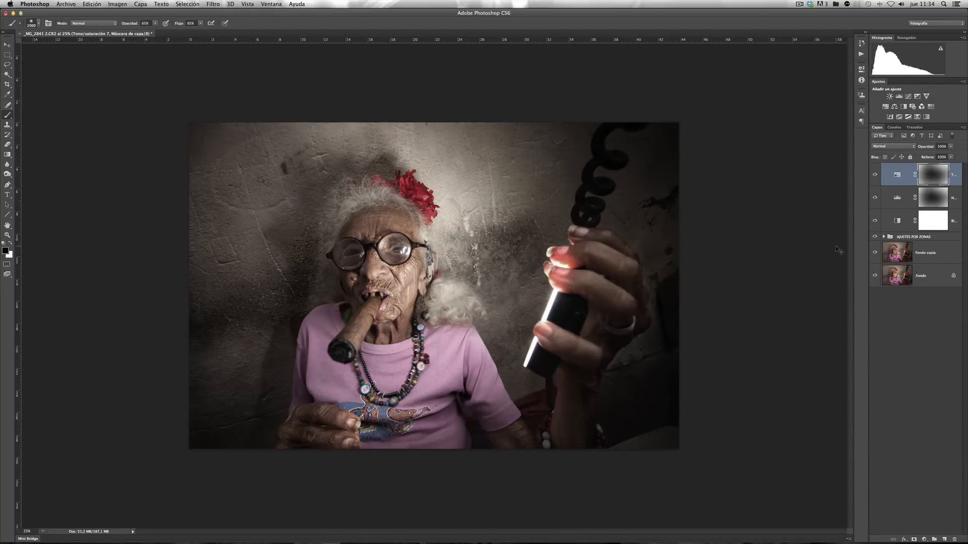
{"action": "key", "text": "super+minus"}
{"action": "key", "text": "super+plus"}
- Reduce the Levels vignette layer's opacity to 82%
{"action": "left_click", "coordinate": [933, 193]}
{"action": "left_click_drag", "start_coordinate": [927, 147], "coordinate": [925, 148]}
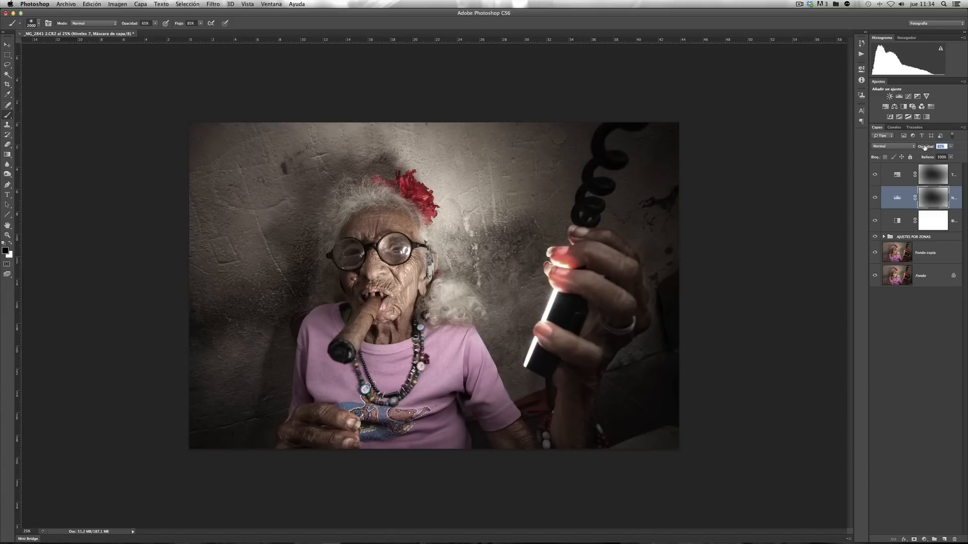
{"action": "left_click_drag", "start_coordinate": [923, 147], "coordinate": [916, 145]}
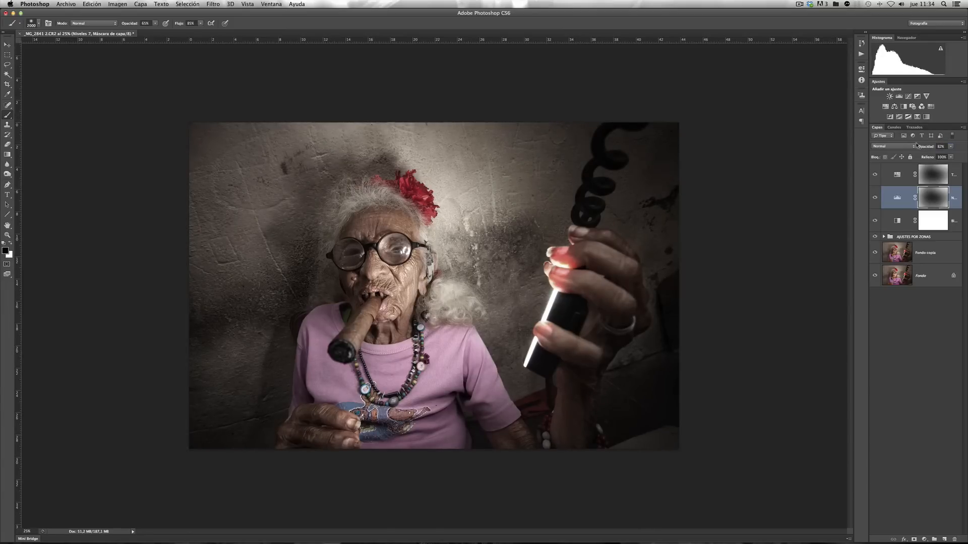
- Create a layer group above the Hue/Saturation layer and name it VIÑETEADO
{"action": "left_click", "coordinate": [927, 176]}
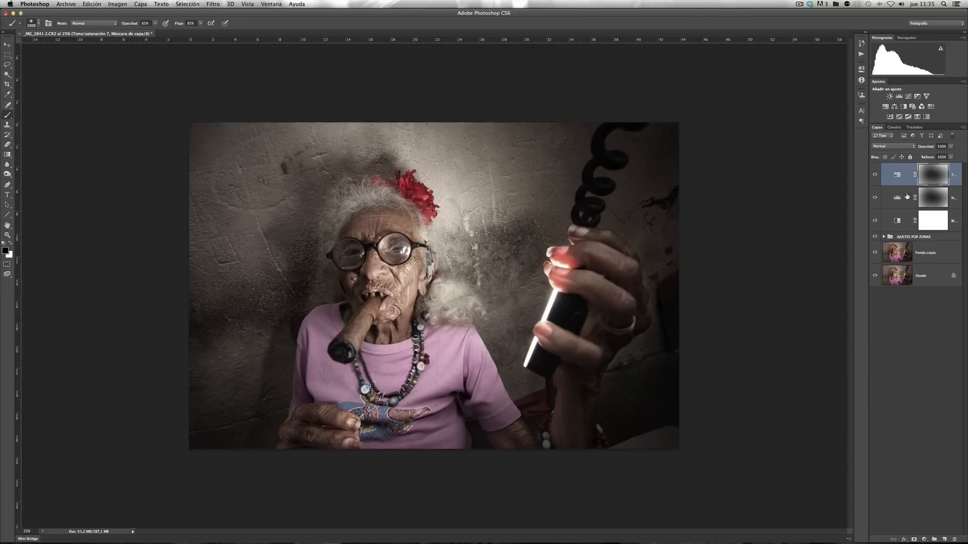
{"action": "left_click", "coordinate": [934, 539]}
{"action": "double_click", "coordinate": [904, 167]}
{"action": "type", "text": "V"}
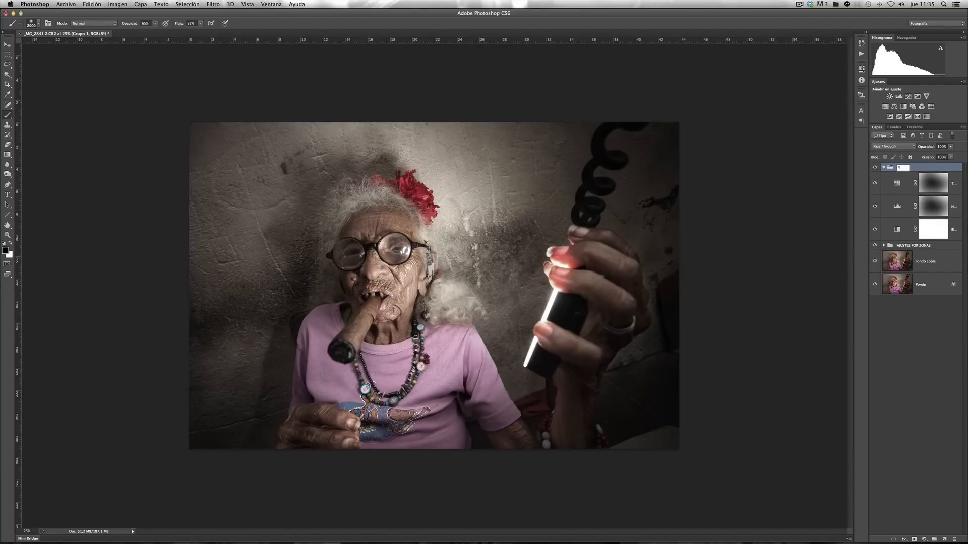
{"action": "type", "text": "INETEADO"}
{"action": "key", "text": "Return"}
- Put the Hue/Saturation and Levels vignette layers into the VIÑETEADO group and place the group below the Black & White layer
{"action": "left_click", "coordinate": [910, 188]}
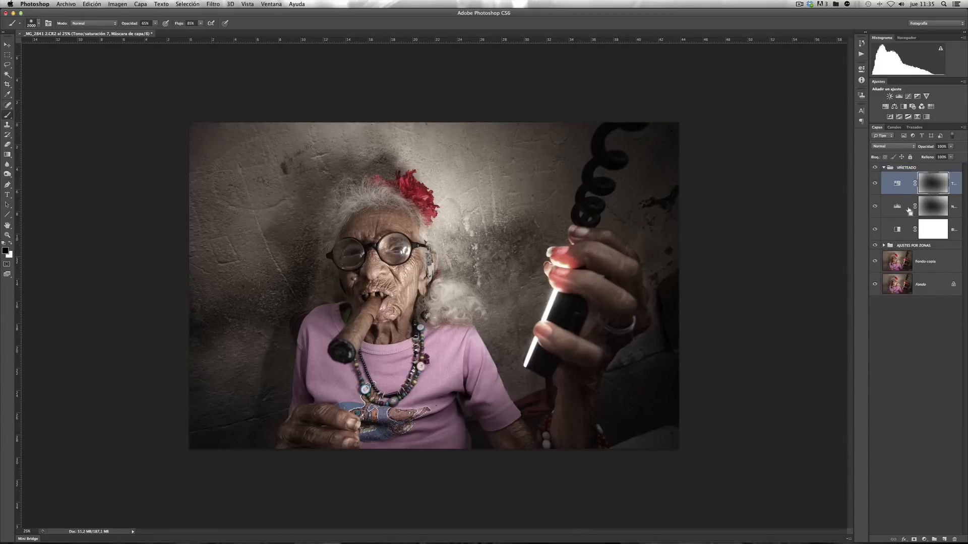
{"action": "left_click", "coordinate": [925, 204], "text": "super"}
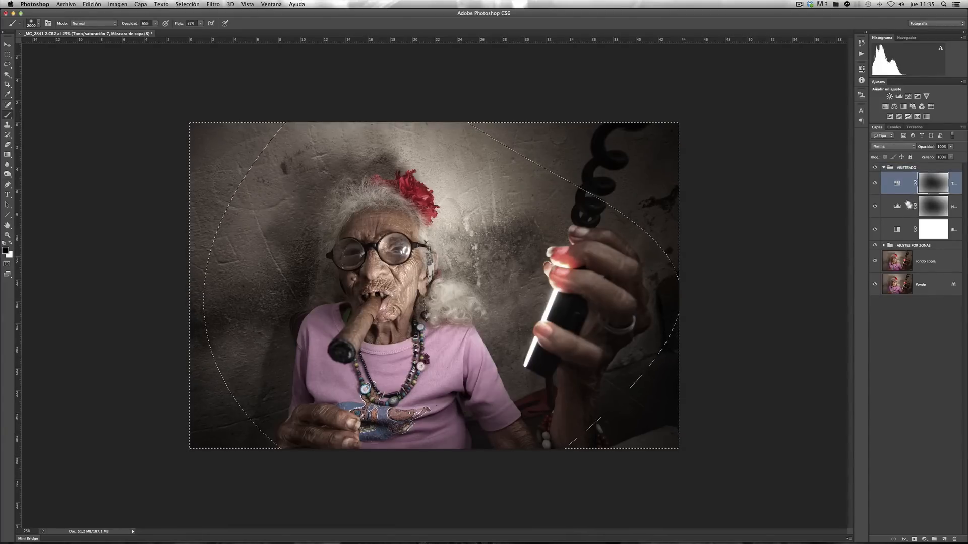
{"action": "key", "text": "super+d"}
{"action": "left_click", "coordinate": [901, 209], "text": "shift"}
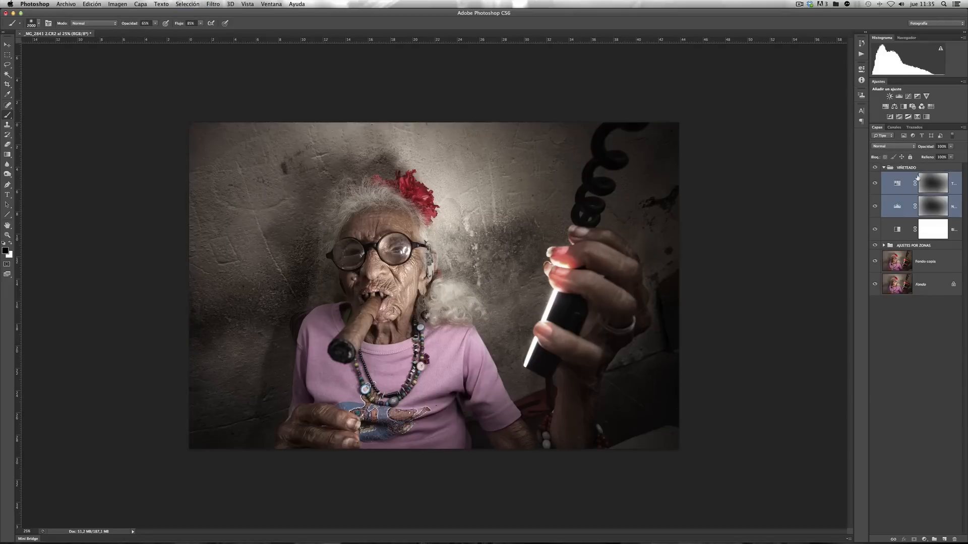
{"action": "left_click", "coordinate": [884, 167]}
{"action": "left_click_drag", "start_coordinate": [895, 167], "coordinate": [891, 193]}
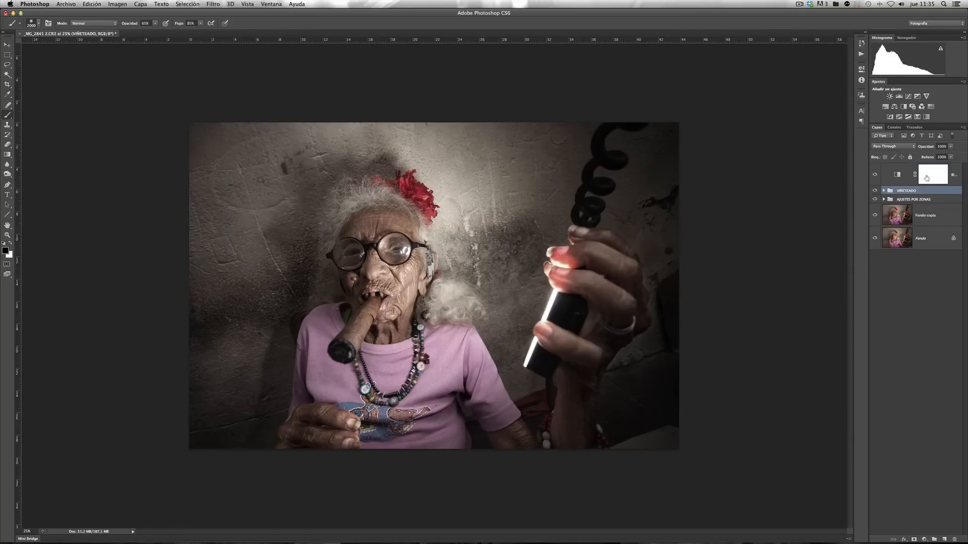
- Look through the contents of the AJUSTES POR ZONAS and VIÑETEADO groups
{"action": "left_click", "coordinate": [884, 199]}
{"action": "left_click", "coordinate": [883, 200]}
{"action": "left_click", "coordinate": [883, 191]}
{"action": "left_click", "coordinate": [884, 191]}
- Compare the portrait with and without the Black & White adjustment layer
{"action": "left_click", "coordinate": [933, 174]}
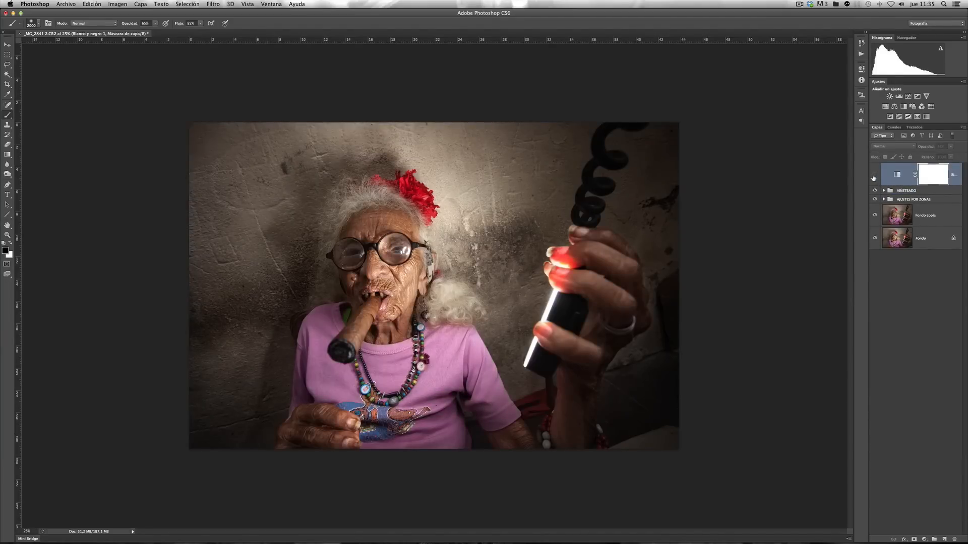
{"action": "left_click", "coordinate": [874, 177]}
{"action": "left_click", "coordinate": [875, 176]}
{"action": "left_click", "coordinate": [874, 175]}
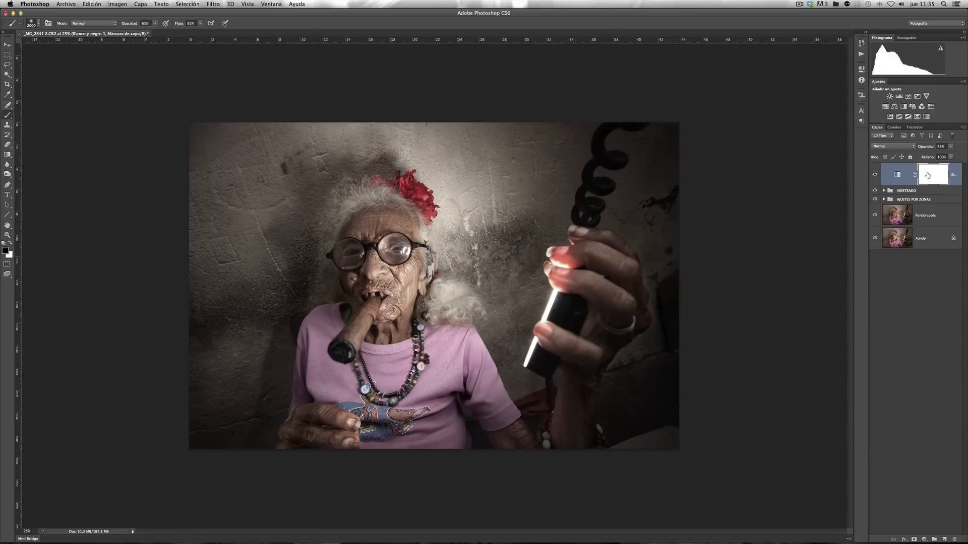
{"action": "left_click", "coordinate": [875, 175]}
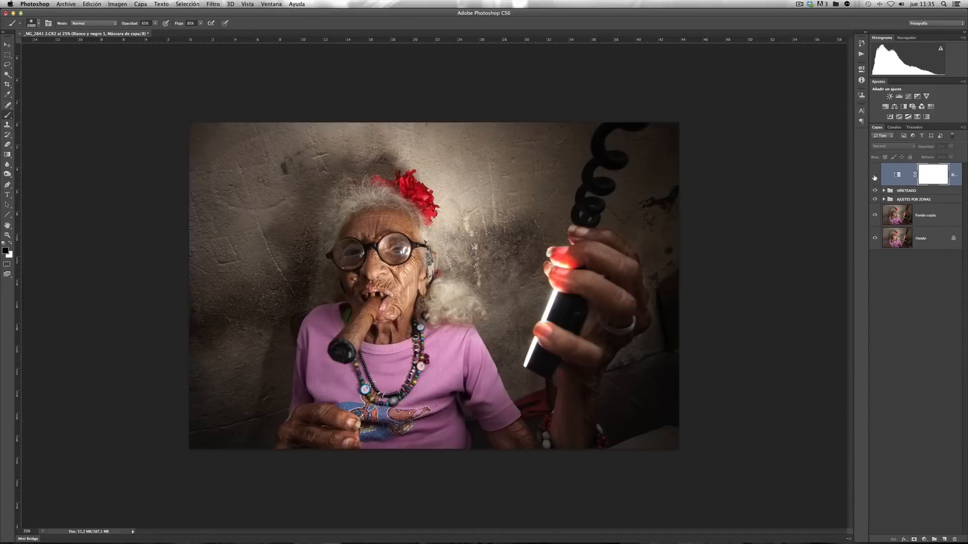
- Try desaturating the portrait with a Hue/Saturation layer above the hidden Black & White layer, and delete that layer
{"action": "left_click", "coordinate": [885, 106]}
{"action": "left_click_drag", "start_coordinate": [780, 131], "coordinate": [745, 130]}
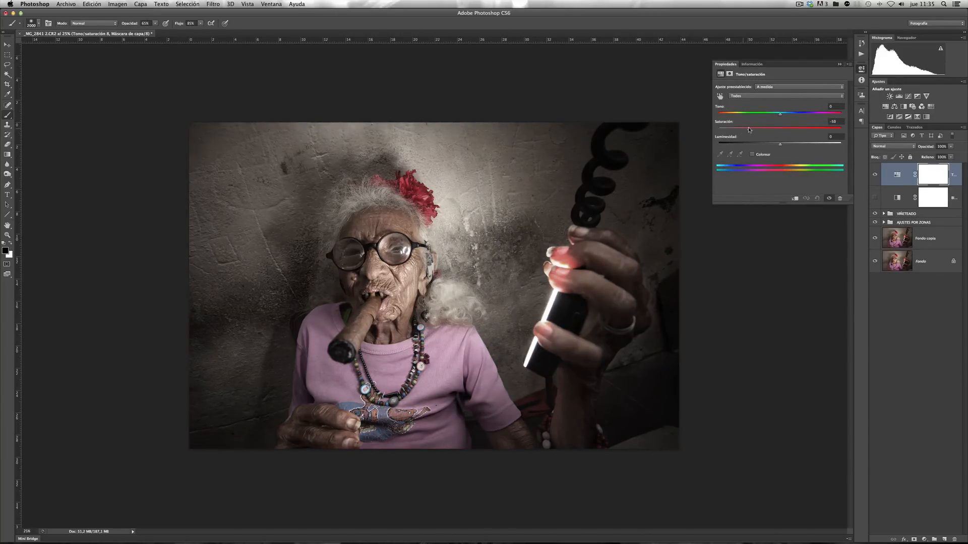
{"action": "left_click_drag", "start_coordinate": [747, 130], "coordinate": [746, 130]}
{"action": "key", "text": "Delete"}
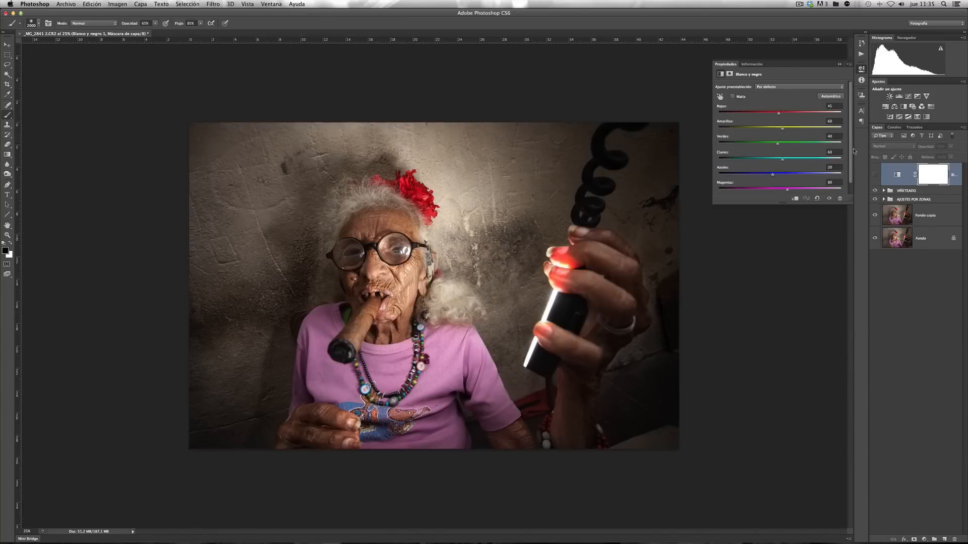
- Show the Black & White layer again, lower its reds, yellows, greens and magentas, and set the layer's opacity to 47%
{"action": "left_click", "coordinate": [875, 174]}
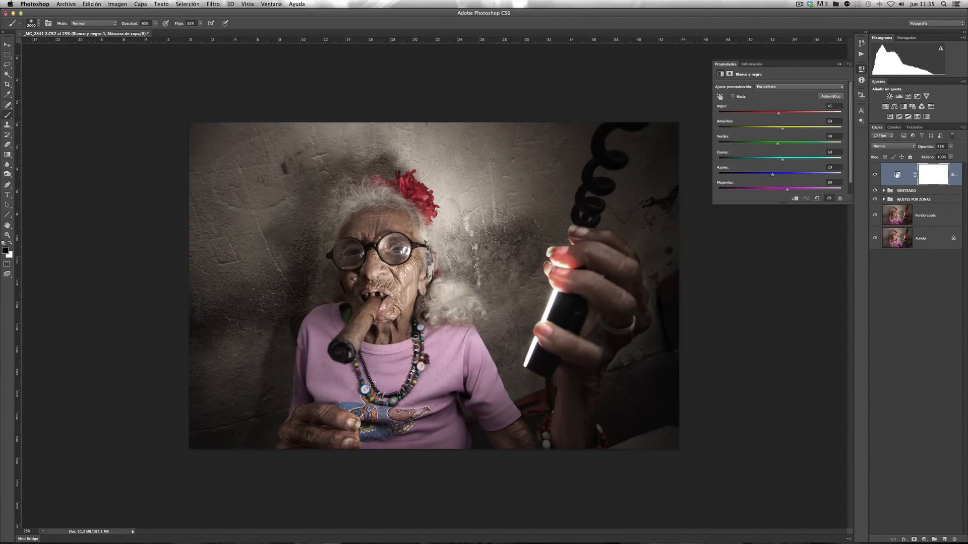
{"action": "left_click", "coordinate": [896, 174]}
{"action": "left_click_drag", "start_coordinate": [778, 114], "coordinate": [785, 145]}
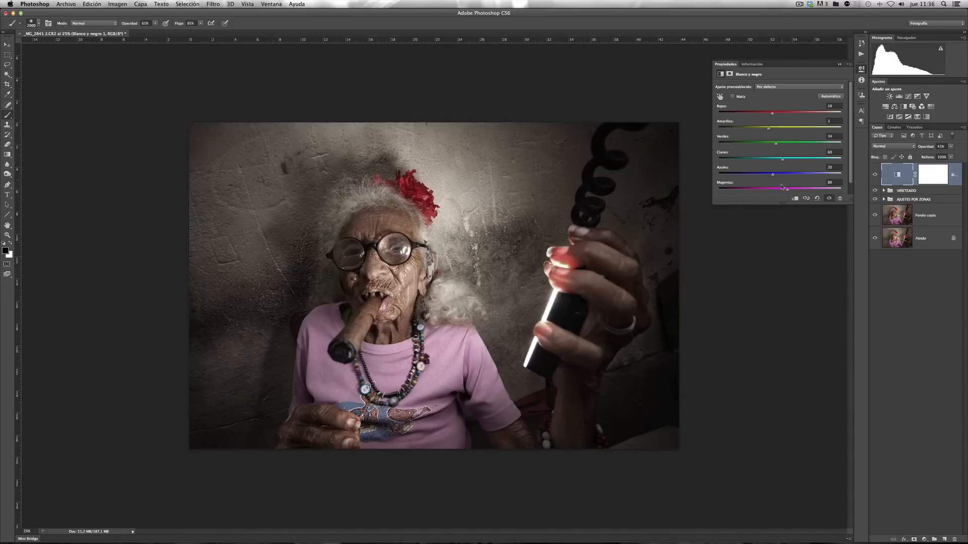
{"action": "mouse_move", "coordinate": [787, 189]}
{"action": "left_mouse_down"}
{"action": "mouse_move", "coordinate": [796, 193]}
{"action": "mouse_move", "coordinate": [784, 191]}
{"action": "left_mouse_up"}
{"action": "left_click_drag", "start_coordinate": [772, 114], "coordinate": [770, 115]}
{"action": "left_click_drag", "start_coordinate": [929, 148], "coordinate": [925, 150]}
{"action": "left_click", "coordinate": [860, 69]}
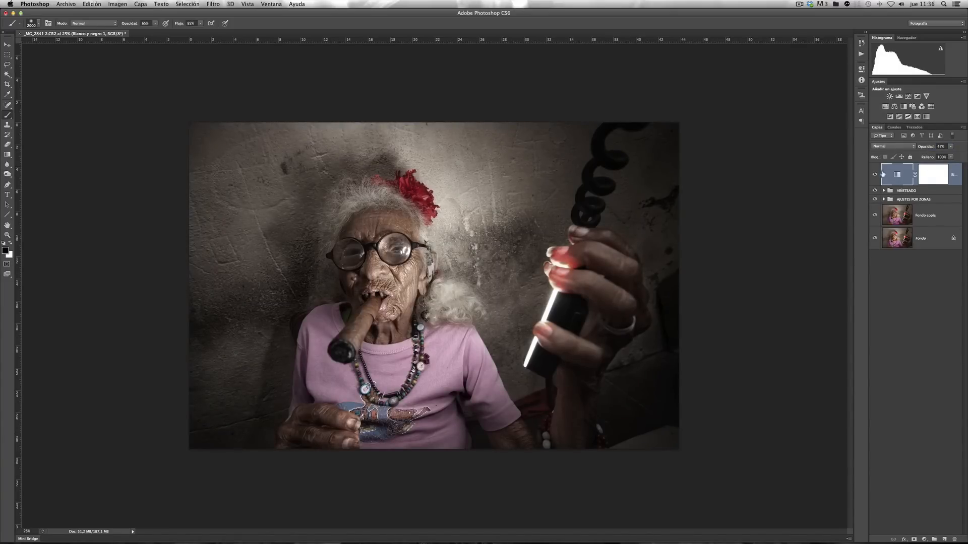
- Compare the portrait with and without the Black & White and Fondo copia layers, and inspect the result at closer zoom
{"action": "left_click", "coordinate": [875, 176]}
{"action": "left_click", "coordinate": [875, 176]}
{"action": "left_click_drag", "start_coordinate": [875, 216], "coordinate": [885, 174]}
{"action": "left_click", "coordinate": [875, 216]}
{"action": "left_click", "coordinate": [875, 174]}
{"action": "mouse_move", "coordinate": [874, 175]}
{"action": "left_mouse_down"}
{"action": "mouse_move", "coordinate": [876, 217]}
{"action": "mouse_move", "coordinate": [876, 174]}
{"action": "left_mouse_up"}
{"action": "mouse_move", "coordinate": [874, 176]}
{"action": "left_mouse_down"}
{"action": "mouse_move", "coordinate": [874, 216]}
{"action": "mouse_move", "coordinate": [875, 173]}
{"action": "left_mouse_up"}
{"action": "key", "text": "super+plus"}
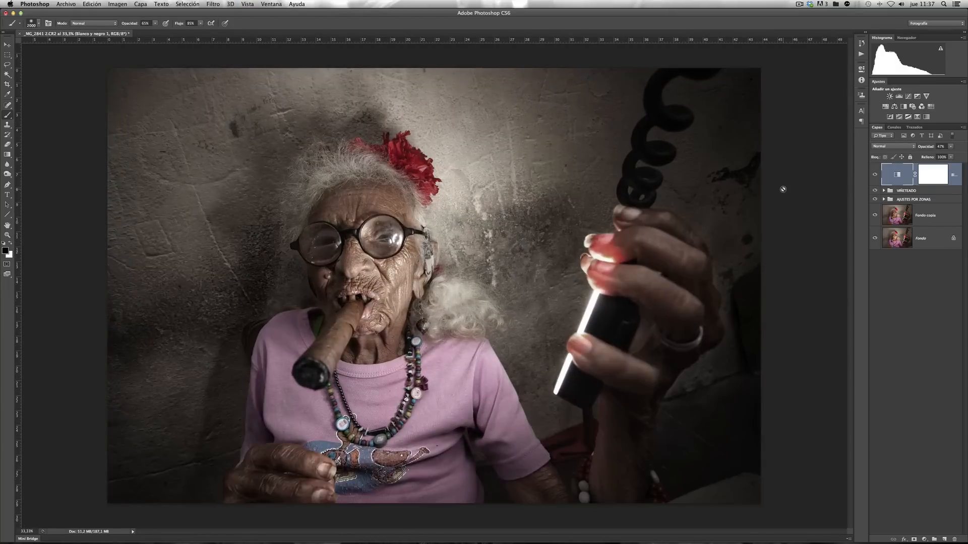
{"action": "key", "text": "super+minus"}
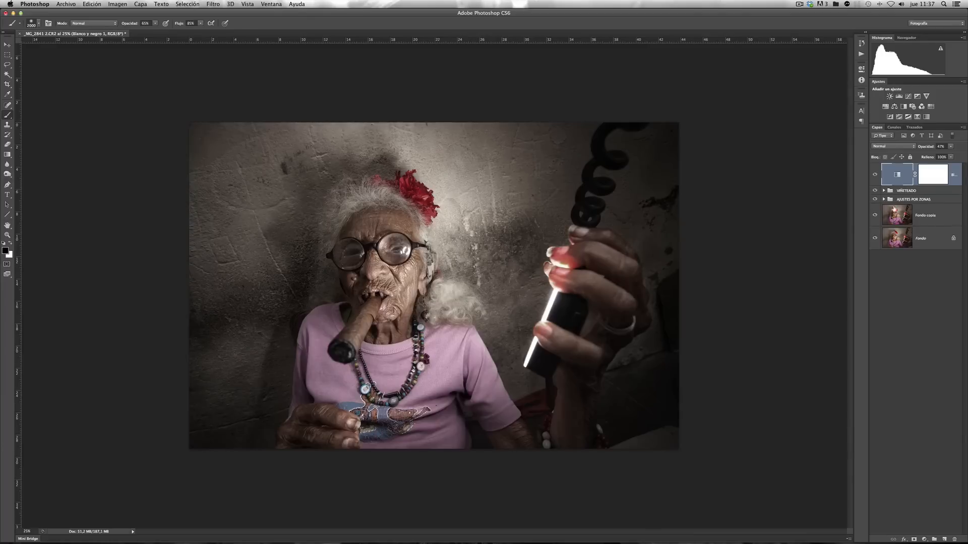
- Review the save options for a Photoshop-format file with layers kept, and cancel the save
{"action": "left_click", "coordinate": [66, 4]}
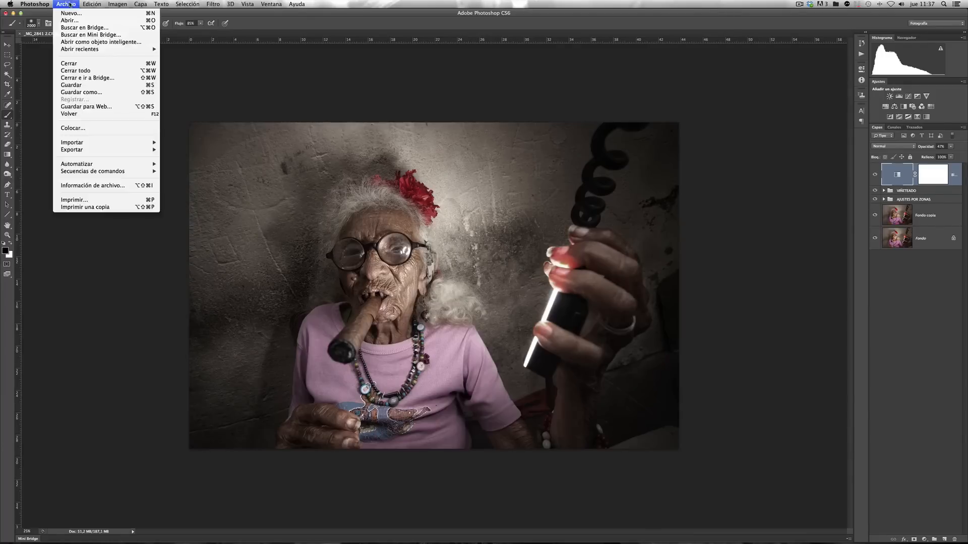
{"action": "left_click", "coordinate": [94, 93]}
{"action": "left_click", "coordinate": [457, 311]}
{"action": "left_click", "coordinate": [457, 311]}
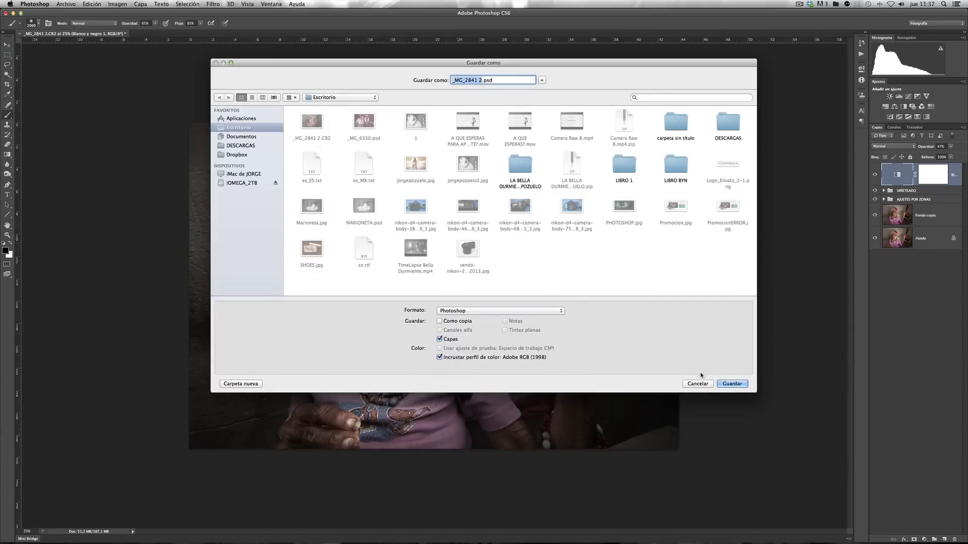
{"action": "left_click", "coordinate": [698, 384]}
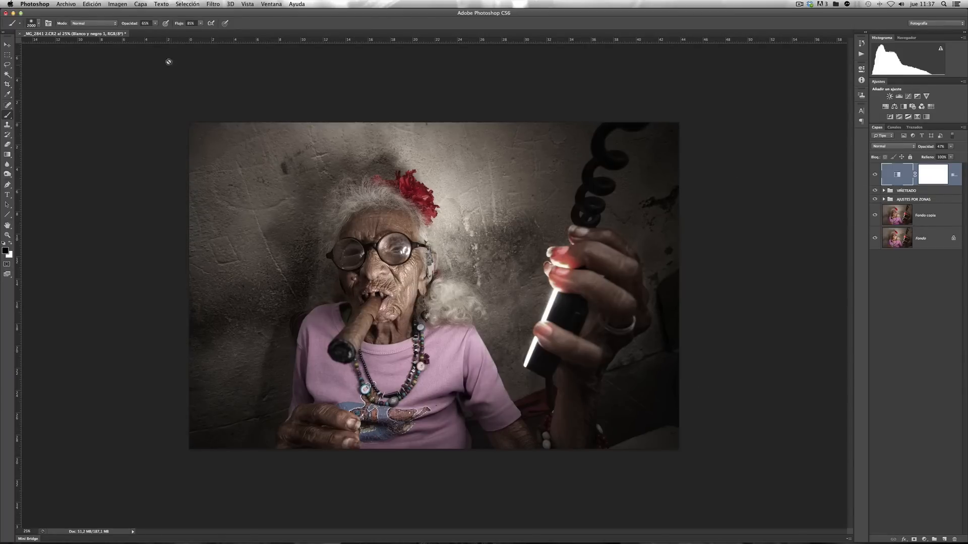
- Flatten the image so all layers and groups merge into a single background layer
{"action": "left_click", "coordinate": [140, 4]}
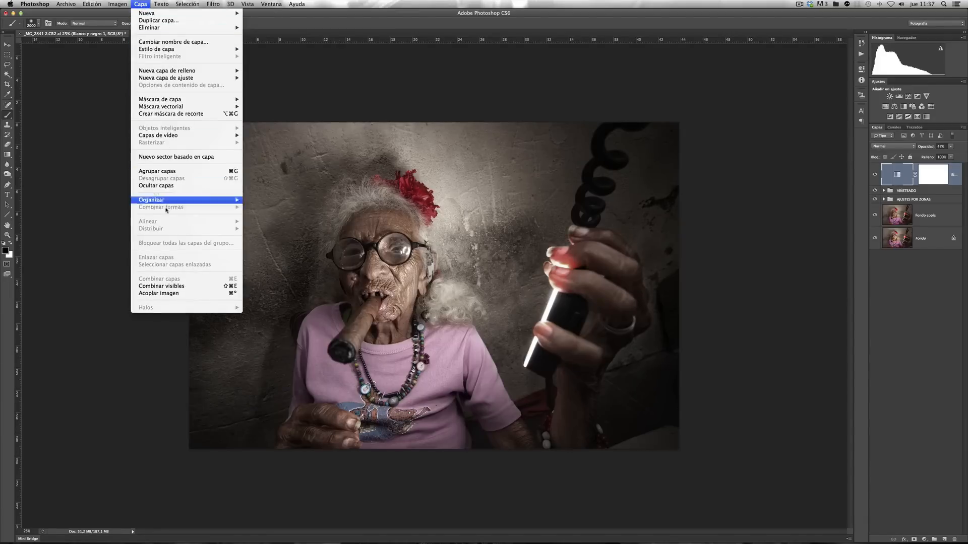
{"action": "left_click", "coordinate": [176, 294]}
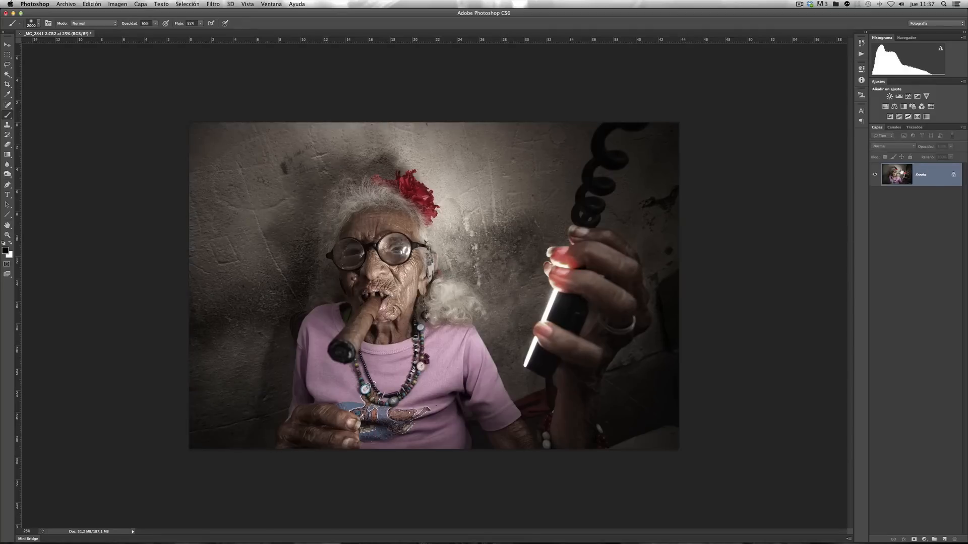
- Review saving the flattened portrait in JPEG format, and cancel the save
{"action": "left_click", "coordinate": [66, 4]}
{"action": "left_click", "coordinate": [106, 96]}
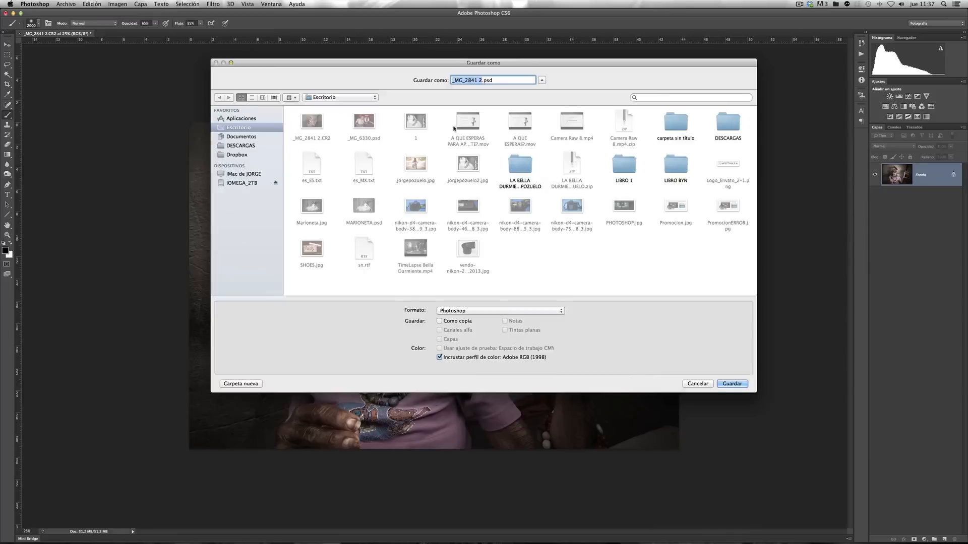
{"action": "left_click", "coordinate": [492, 310]}
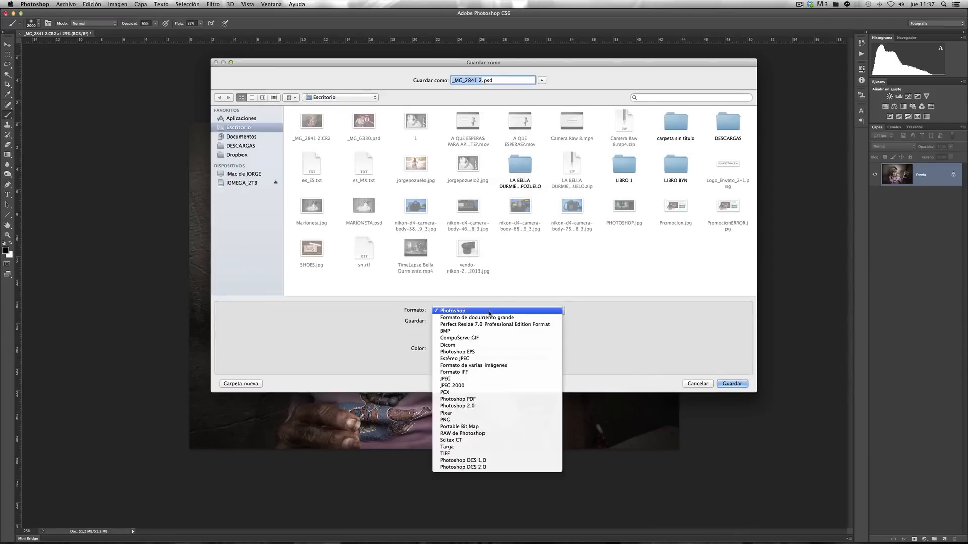
{"action": "left_click", "coordinate": [495, 379]}
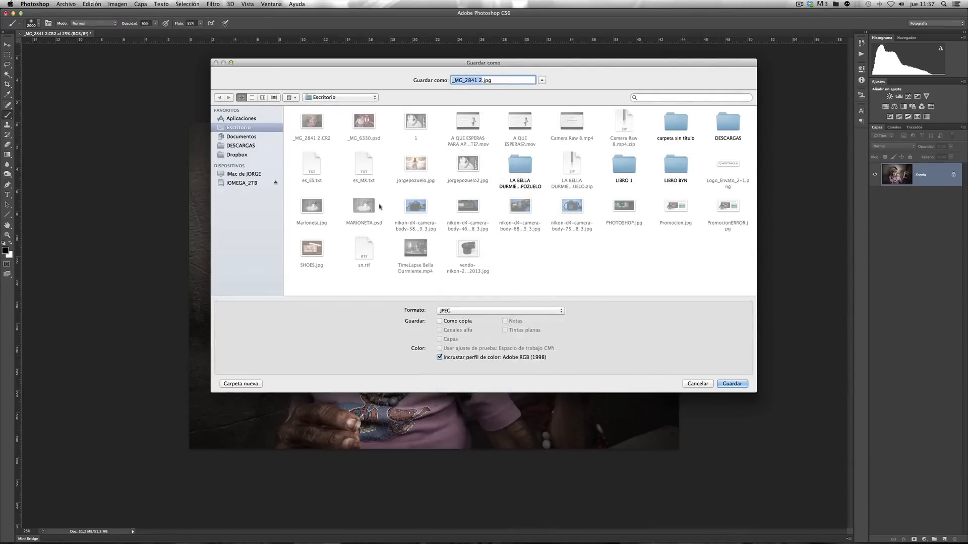
{"action": "left_click", "coordinate": [705, 384]}
- Examine the face and hand of the flattened portrait up close, and return to the full view
{"action": "key", "text": "super+plus"}
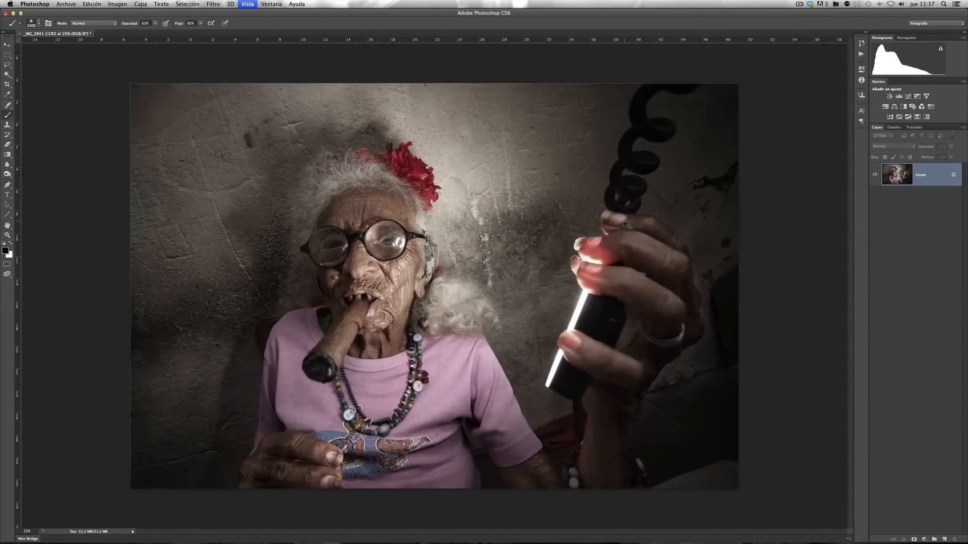
{"action": "key", "text": "super+plus"}
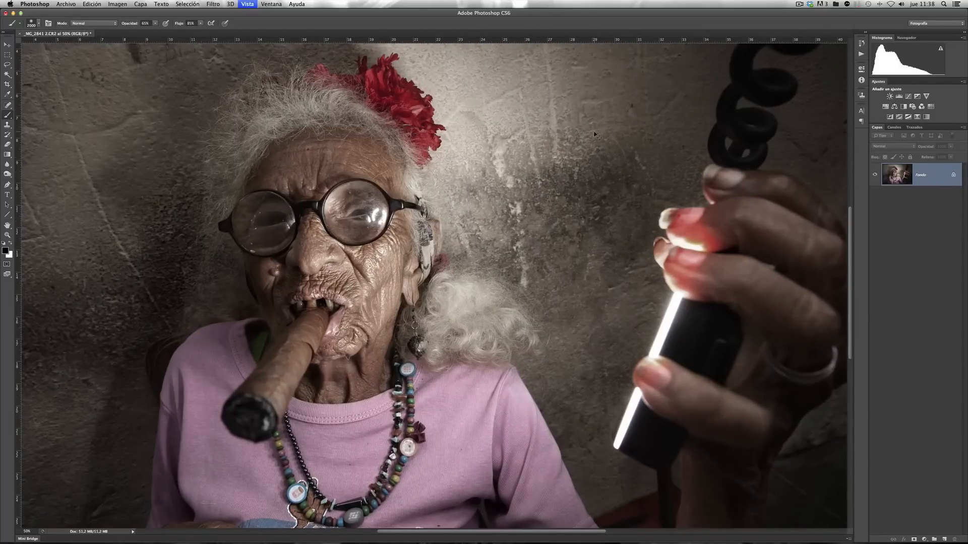
{"action": "key", "text": "super+minus"}
{"action": "key", "text": "super+minus"}
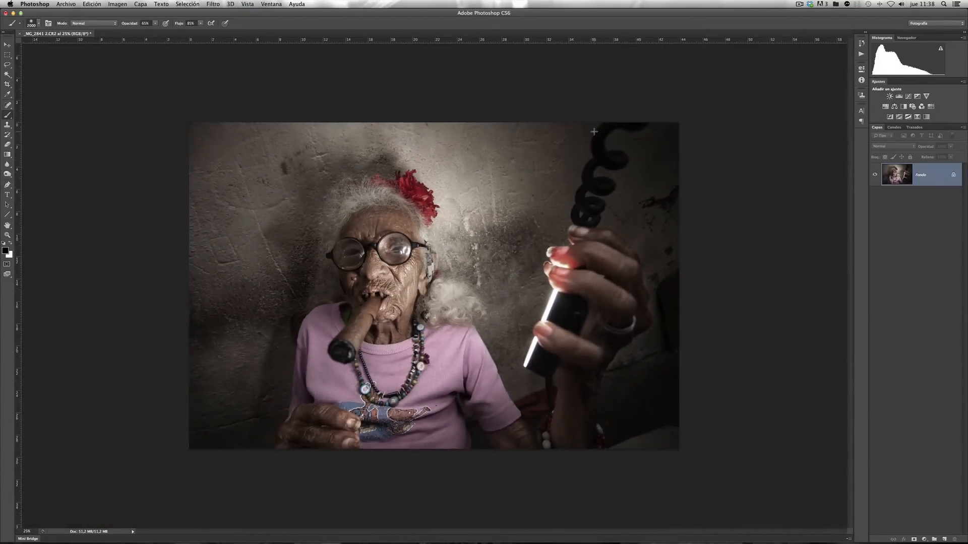